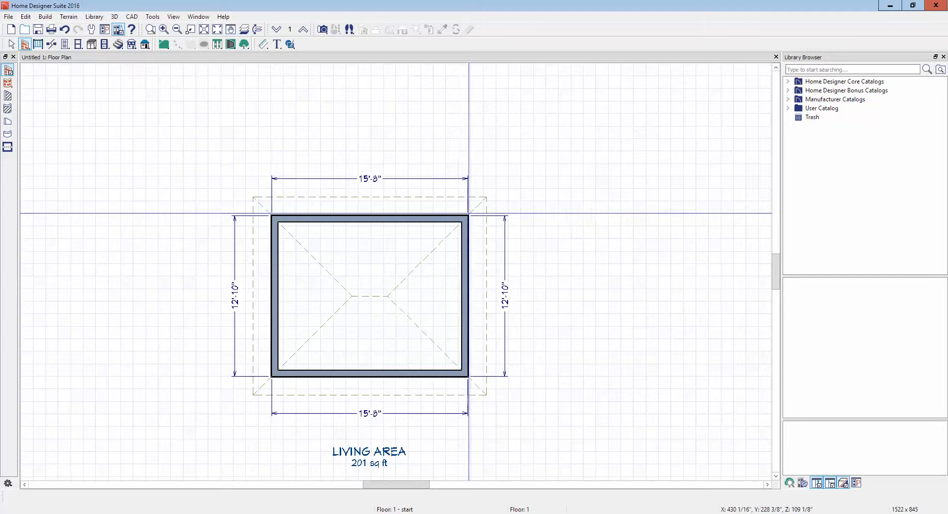
# Extend the rectangle to the east with exterior walls about 12'-3 1/2" by 12'-10", closing the open south side with a room divider.
pyautogui.moveTo(468, 219); pyautogui.dragTo(621, 375)
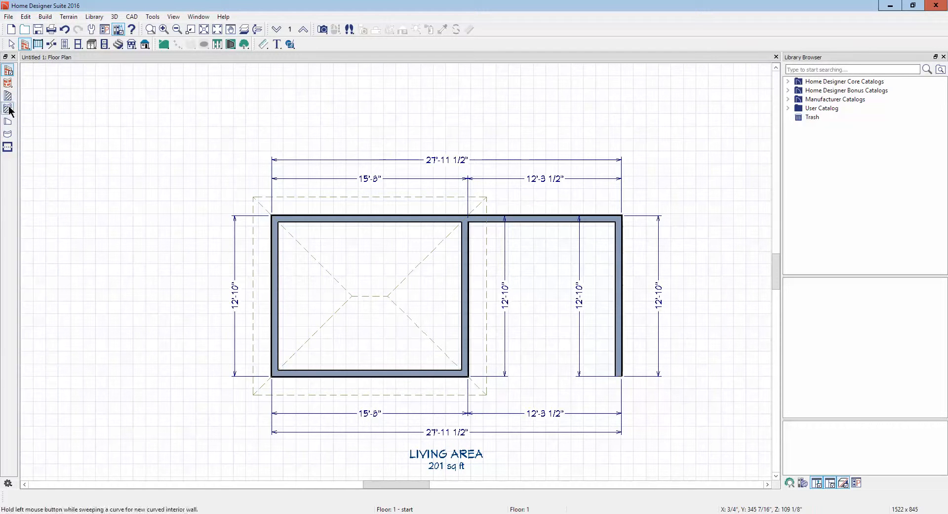
pyautogui.click(7, 147)
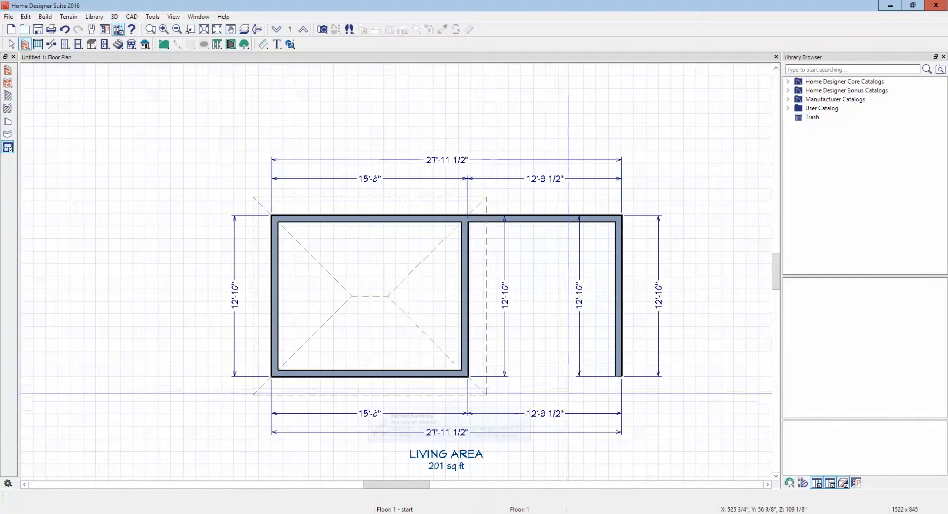
pyautogui.moveTo(613, 376); pyautogui.dragTo(470, 374)
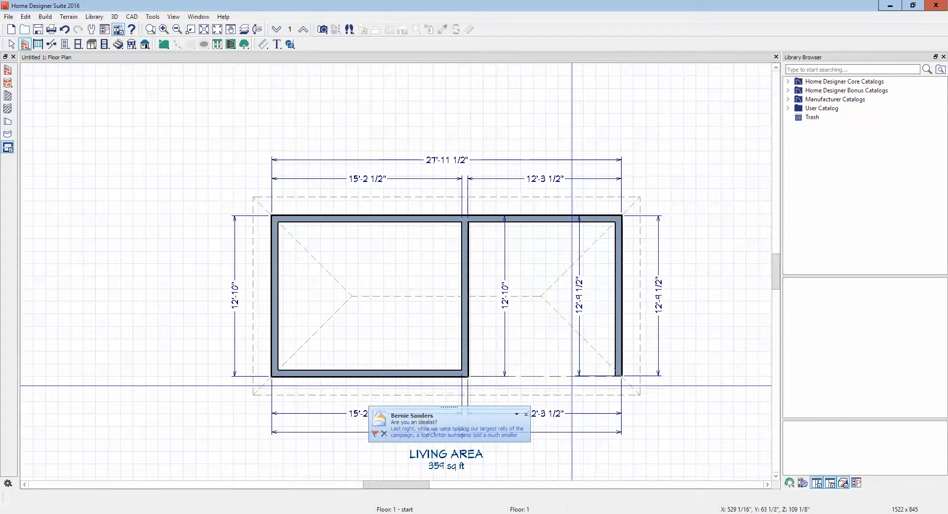
# Break the long north exterior wall where it meets the middle wall between the two rooms.
pyautogui.rightClick(544, 218)
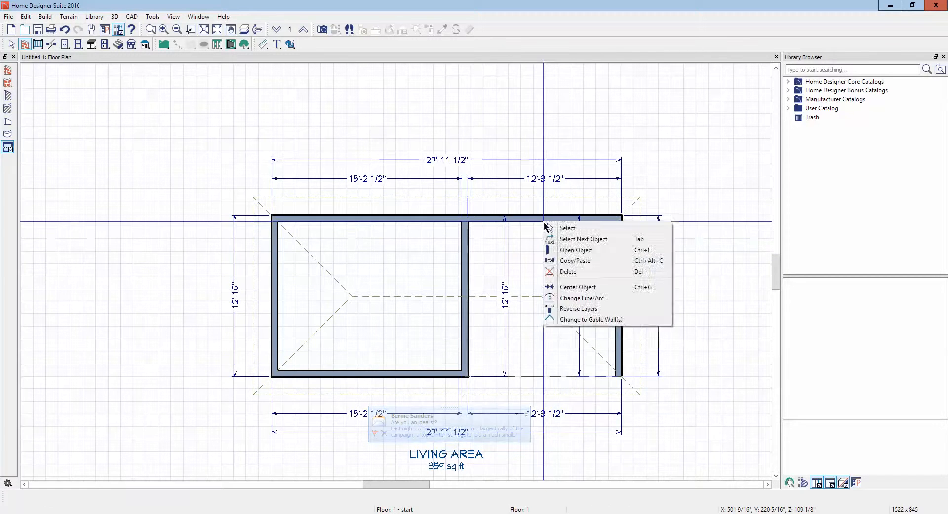
pyautogui.click(546, 134)
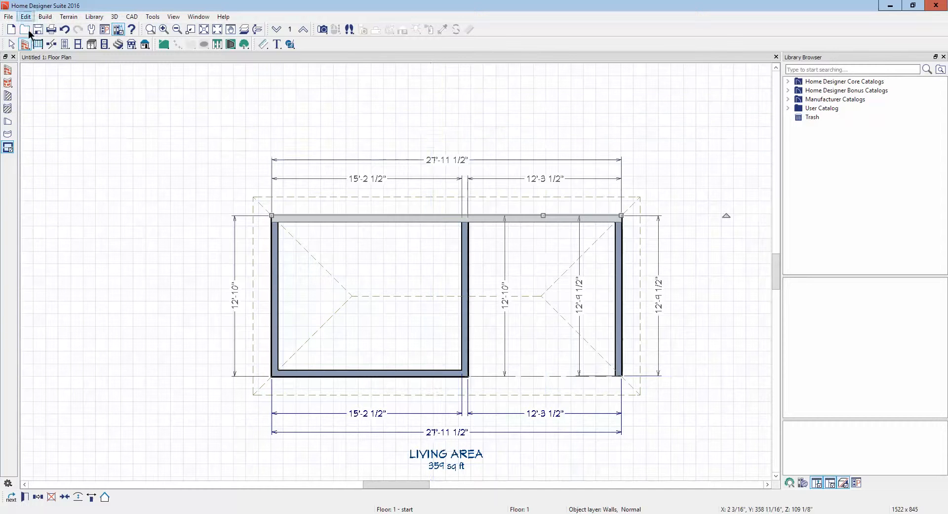
pyautogui.click(51, 44)
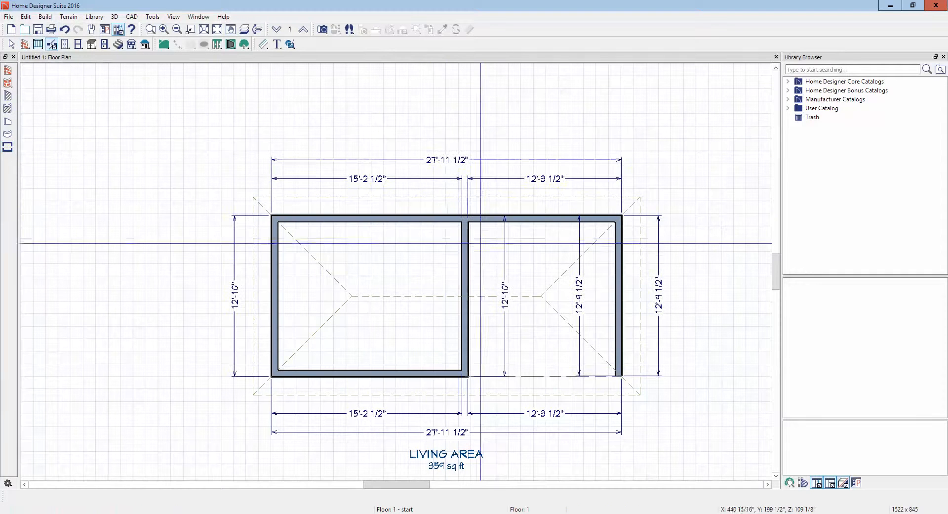
pyautogui.click(466, 219)
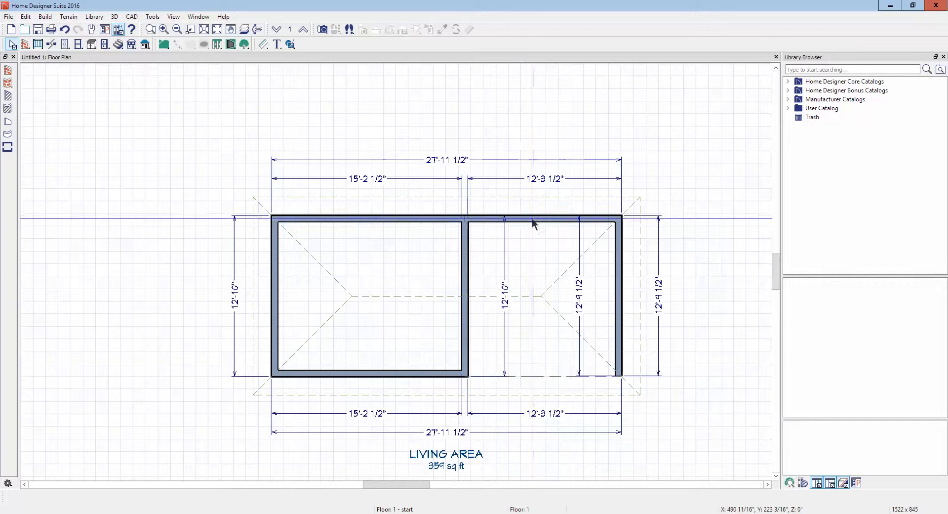
# Make the north wall segment of the eastern extension invisible in its wall specification.
pyautogui.rightClick(532, 220)
pyautogui.click(565, 246)
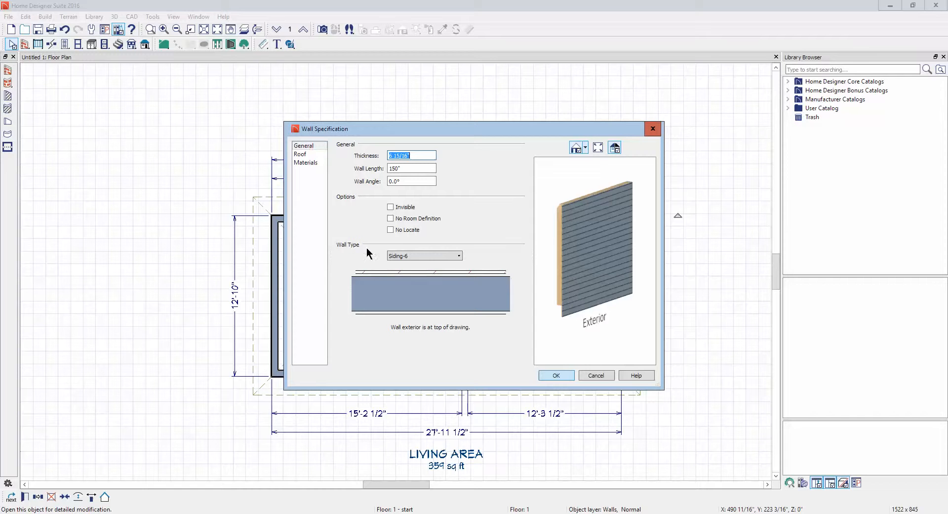
pyautogui.click(408, 208)
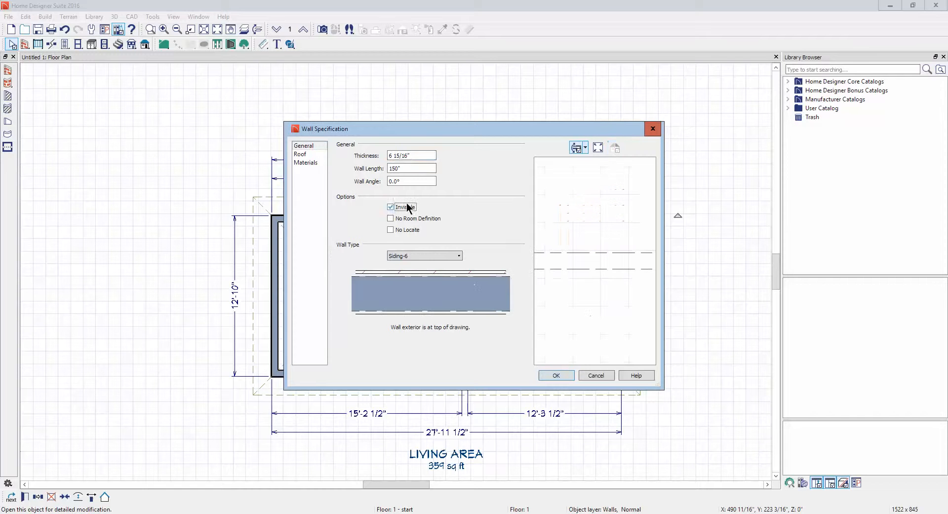
pyautogui.click(560, 377)
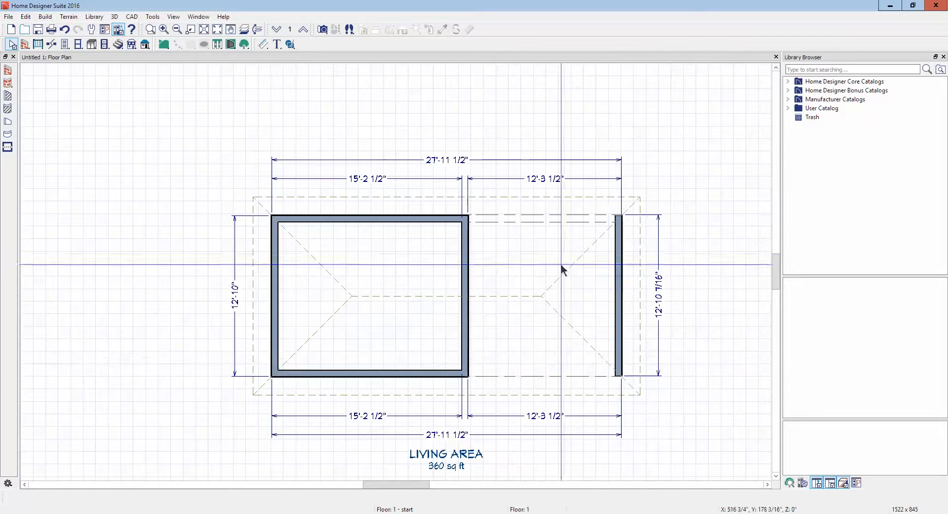
# Inspect the roof and open extension in a perspective full overview, and close the camera view.
pyautogui.click(321, 31)
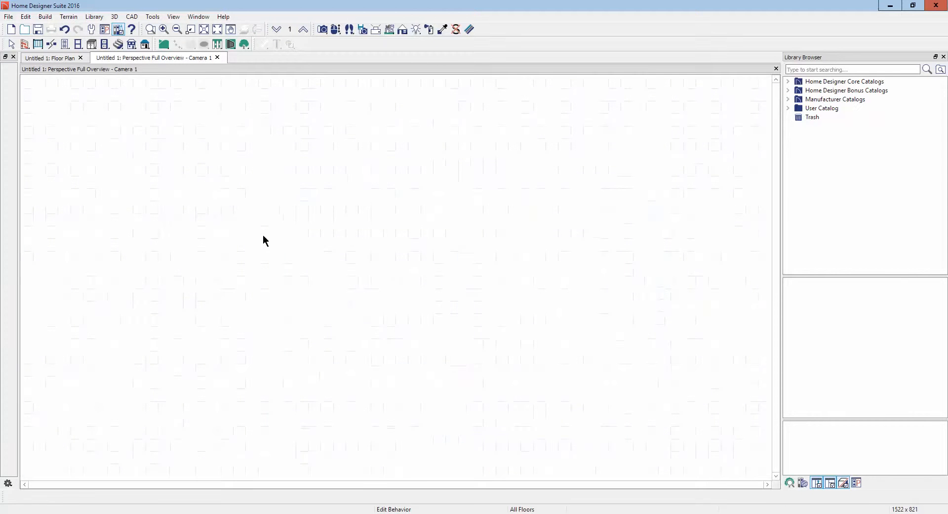
pyautogui.moveTo(275, 259); pyautogui.dragTo(331, 248)
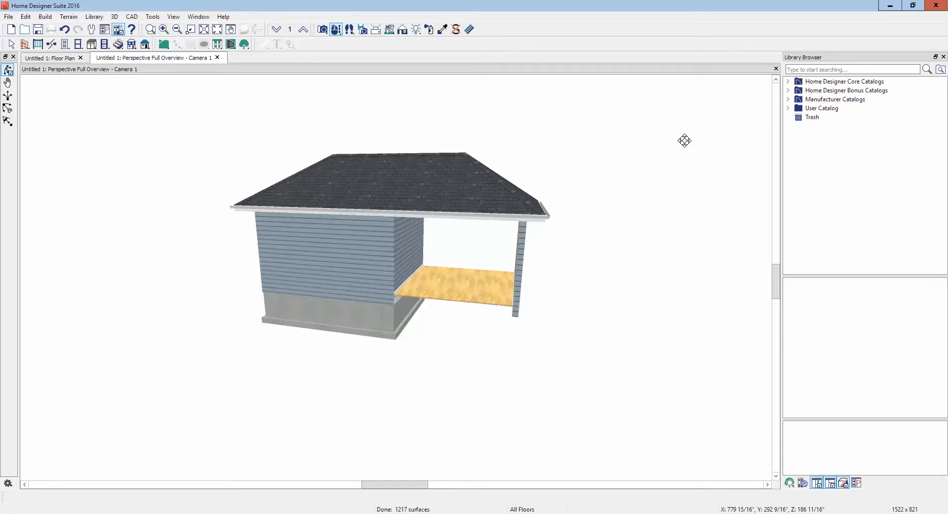
pyautogui.click(777, 69)
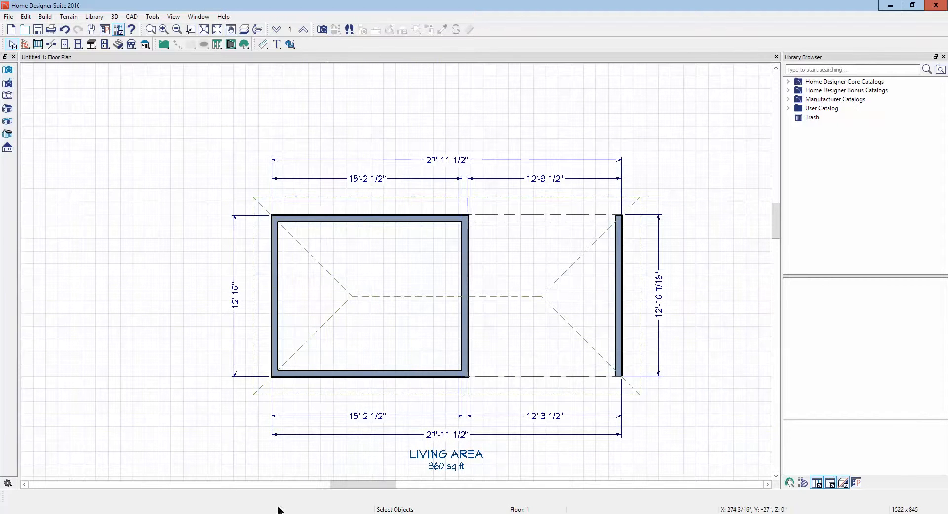
# Check the attached floor plan and perspective thumbnails in the browser's forum thread, and return to the floor plan.
pyautogui.moveTo(289, 513)
pyautogui.click(286, 494)
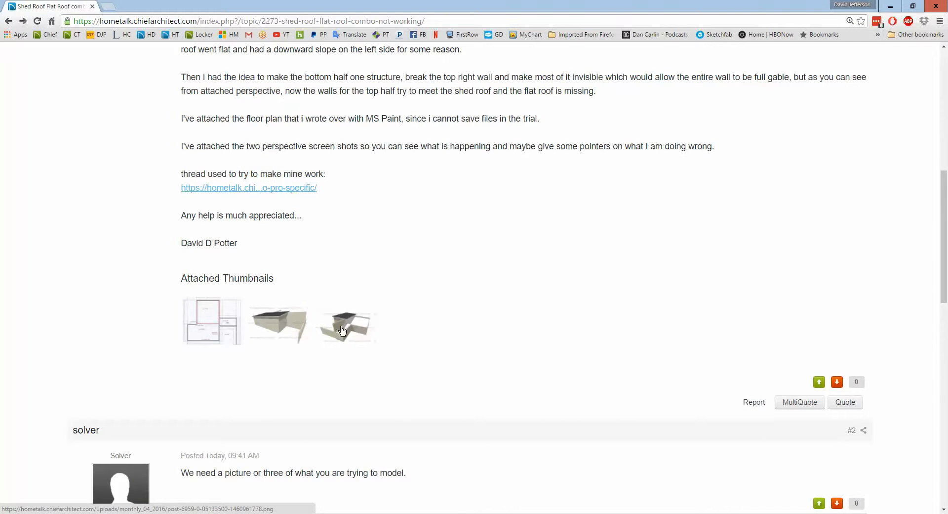
pyautogui.click(894, 7)
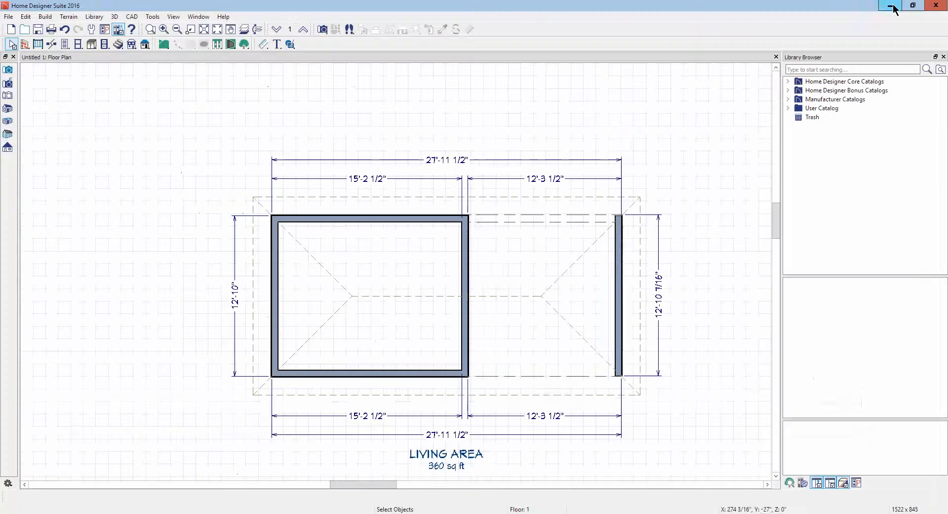
# Set the roof pitch over the west exterior wall to 3 in 12.
pyautogui.rightClick(281, 318)
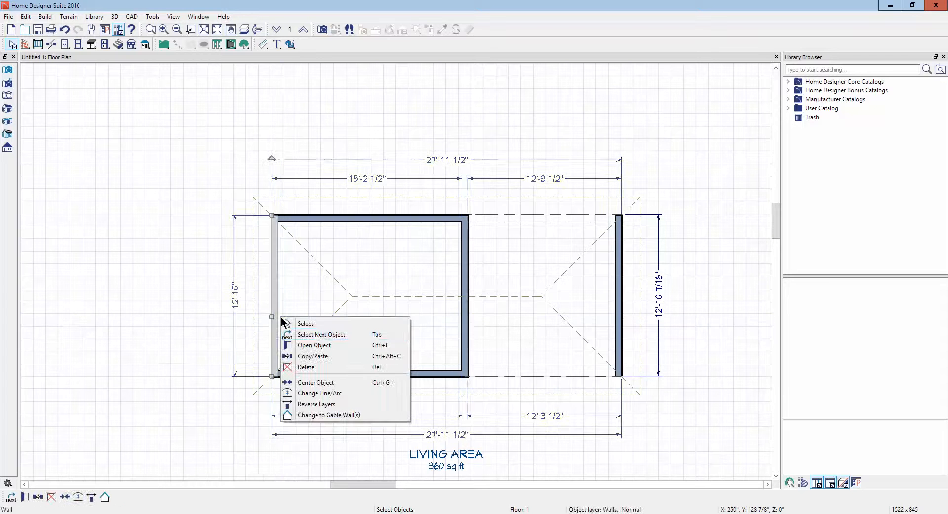
pyautogui.click(324, 345)
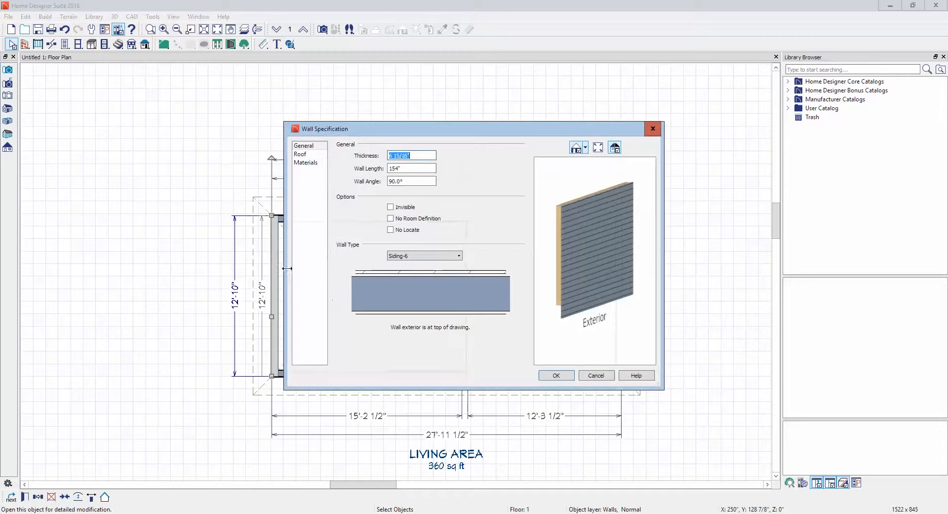
pyautogui.click(302, 154)
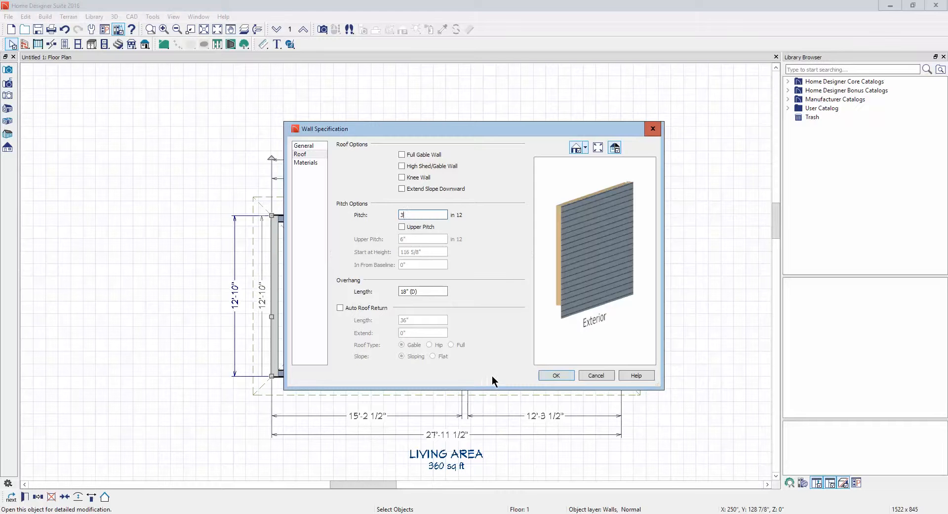
pyautogui.click(556, 375)
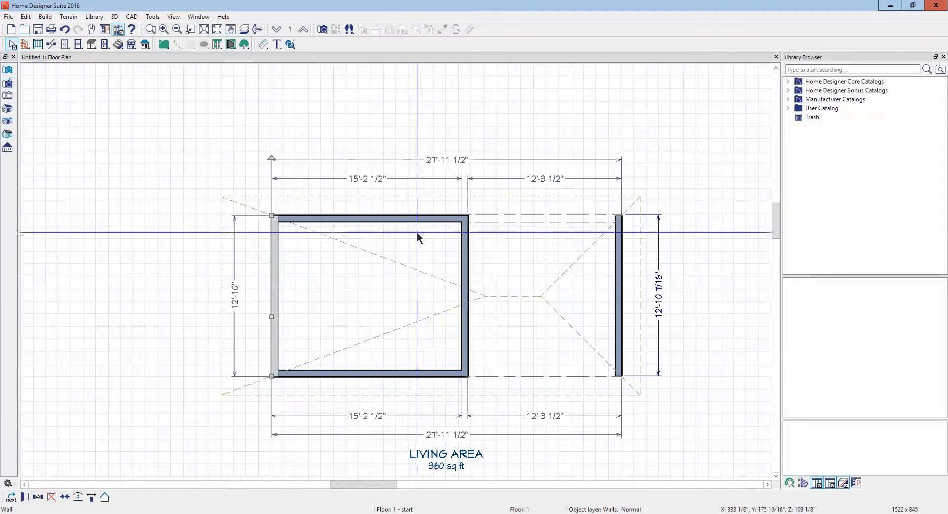
# Make the south exterior wall of the enclosed room a Full Gable Wall.
pyautogui.click(406, 379)
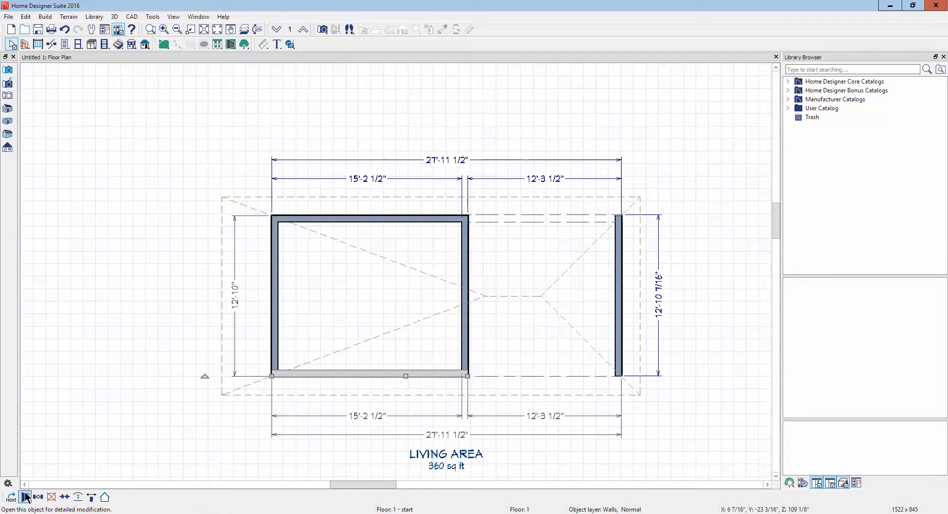
pyautogui.click(301, 154)
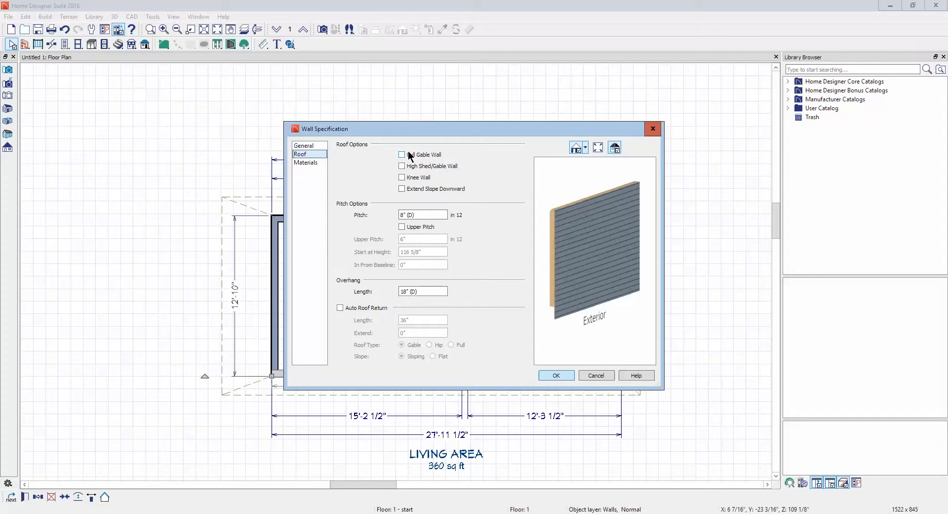
pyautogui.click(556, 375)
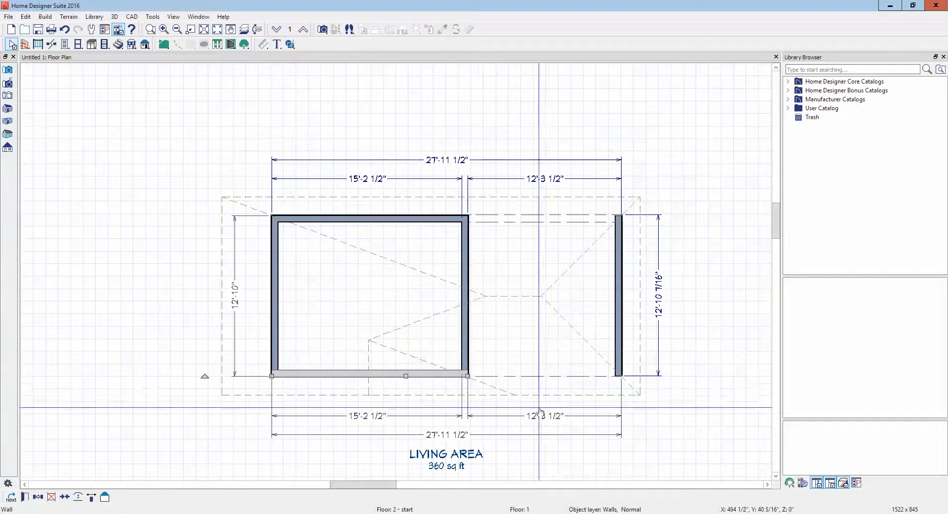
# Make the north exterior wall of the enclosed room a Full Gable Wall.
pyautogui.rightClick(366, 217)
pyautogui.click(414, 245)
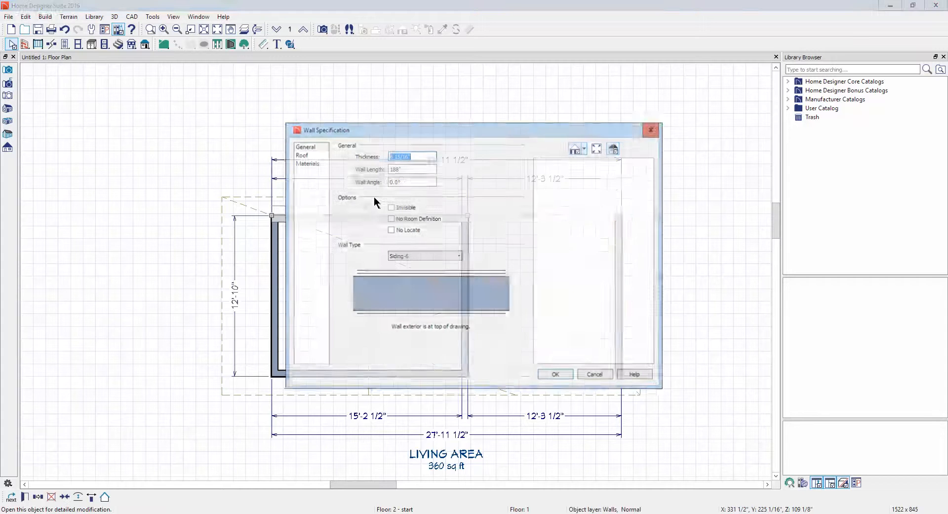
pyautogui.click(300, 154)
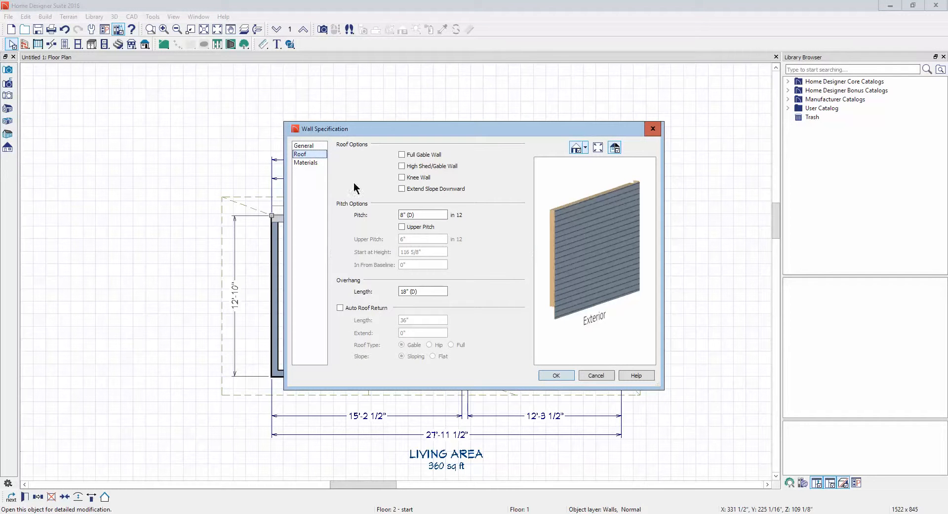
pyautogui.click(410, 156)
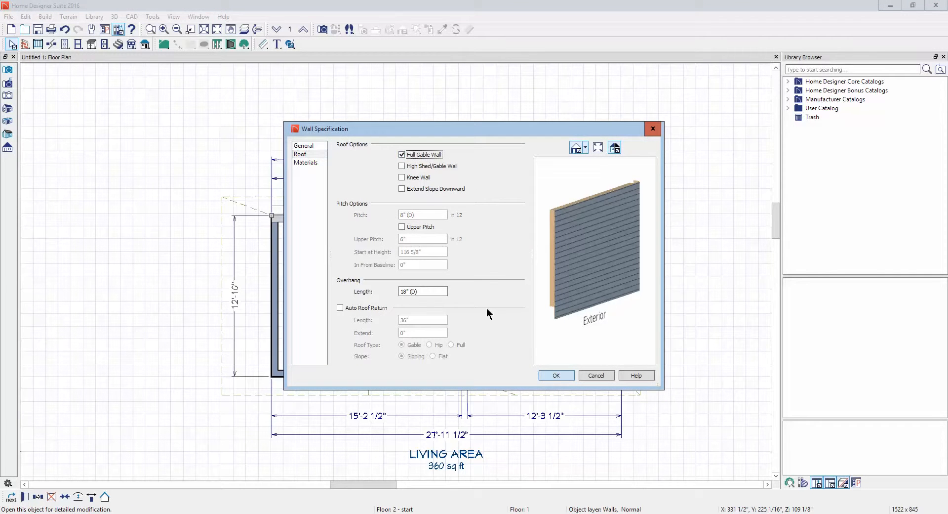
pyautogui.click(556, 375)
pyautogui.click(658, 307)
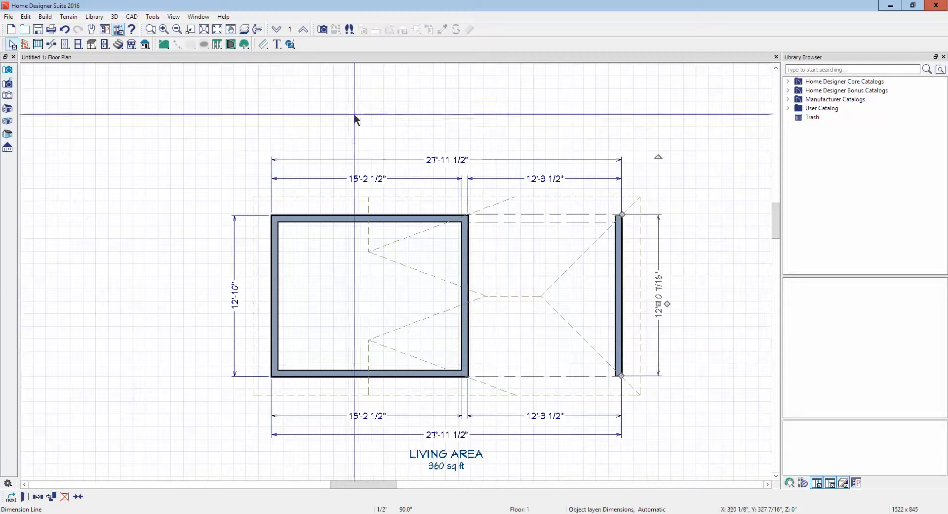
# Examine the gabled roof from several angles in a new perspective full overview.
pyautogui.click(324, 30)
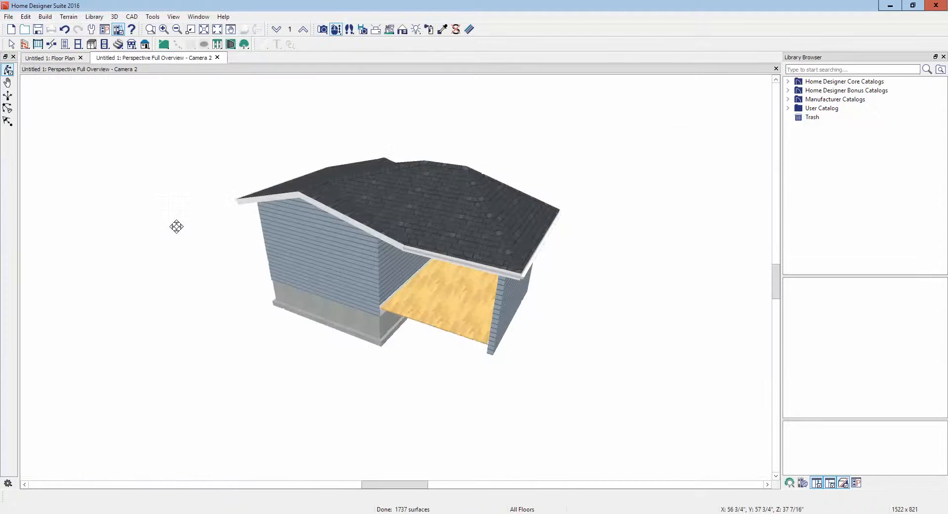
pyautogui.moveTo(300, 266); pyautogui.dragTo(275, 263)
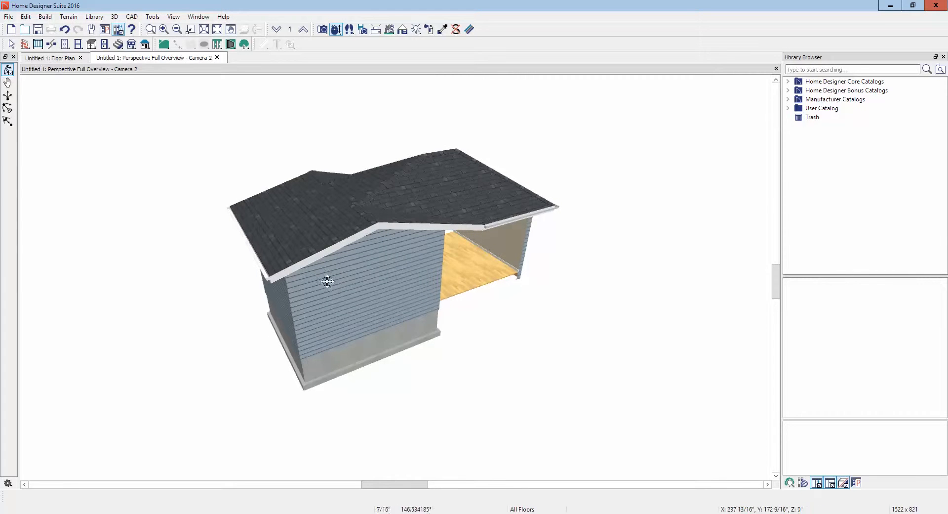
pyautogui.moveTo(328, 281); pyautogui.dragTo(300, 281)
# Make the middle wall between the room and the extension a High Shed/Gable Wall, and check the roof in the perspective overview.
pyautogui.hotkey('ctrl', 'Tab')
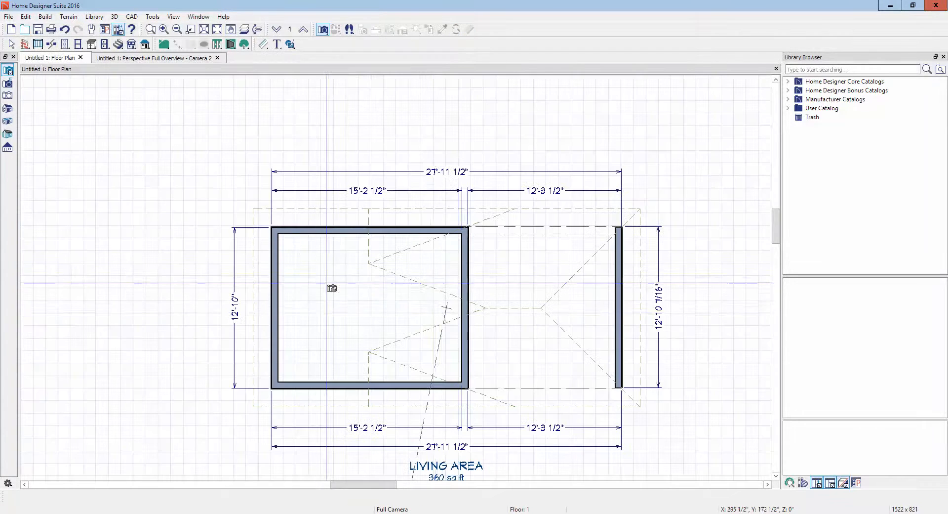
pyautogui.rightClick(468, 327)
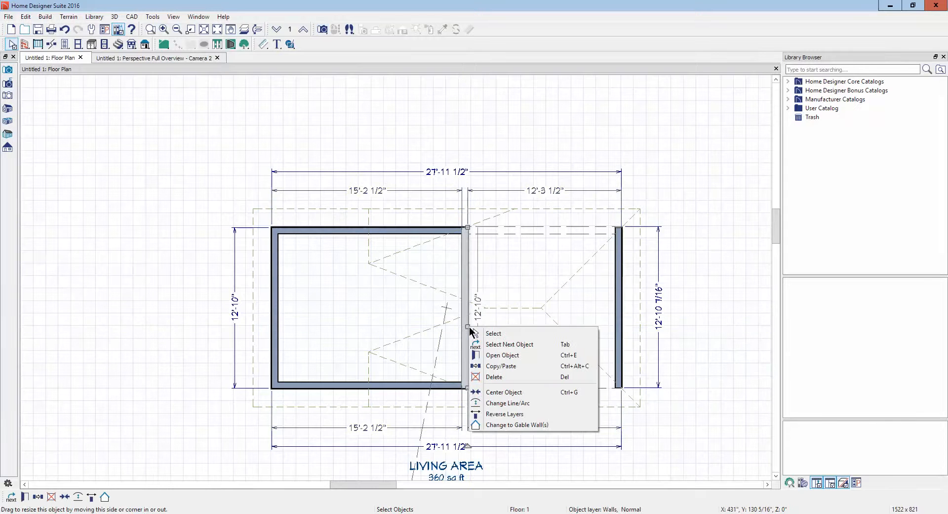
pyautogui.click(500, 355)
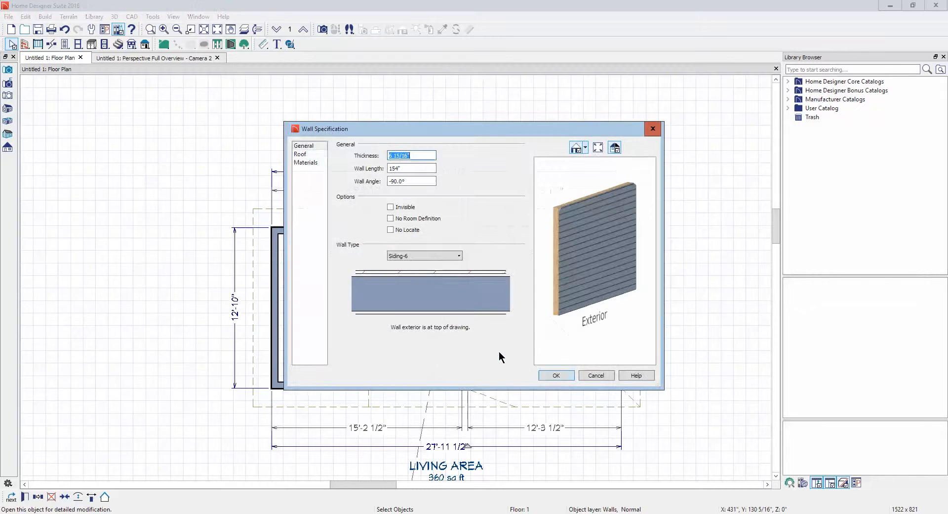
pyautogui.click(300, 154)
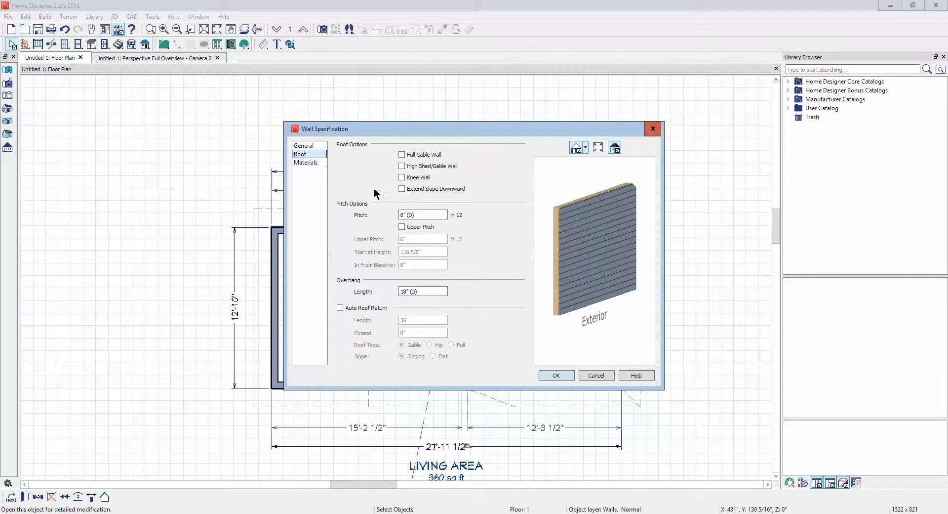
pyautogui.click(408, 167)
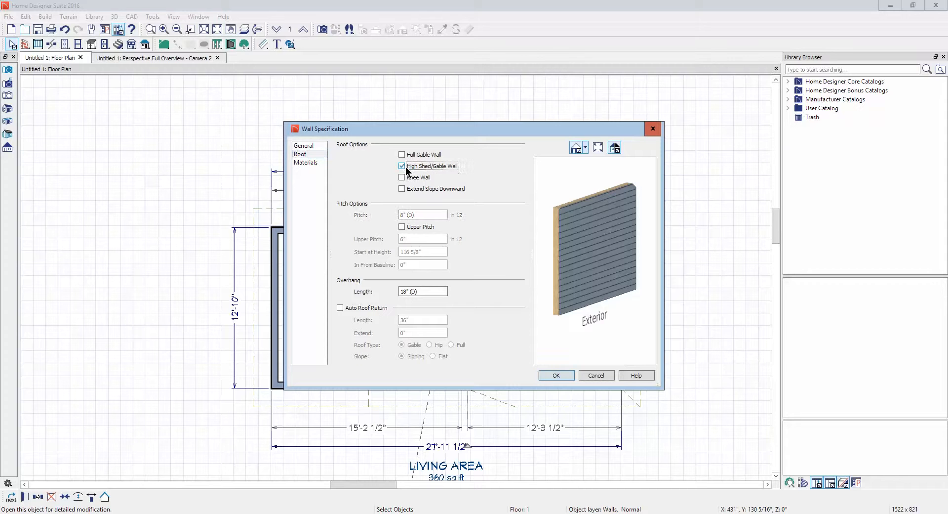
pyautogui.click(555, 375)
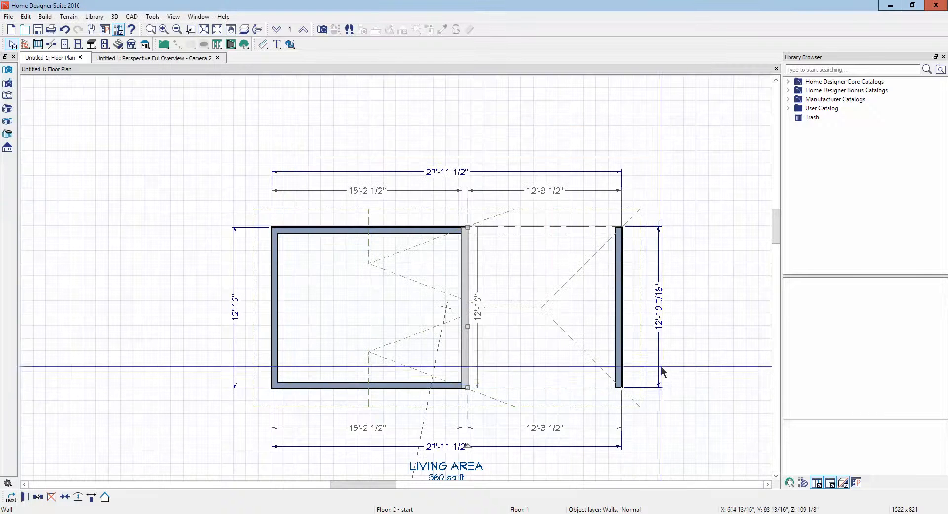
pyautogui.hotkey('ctrl', 'Tab')
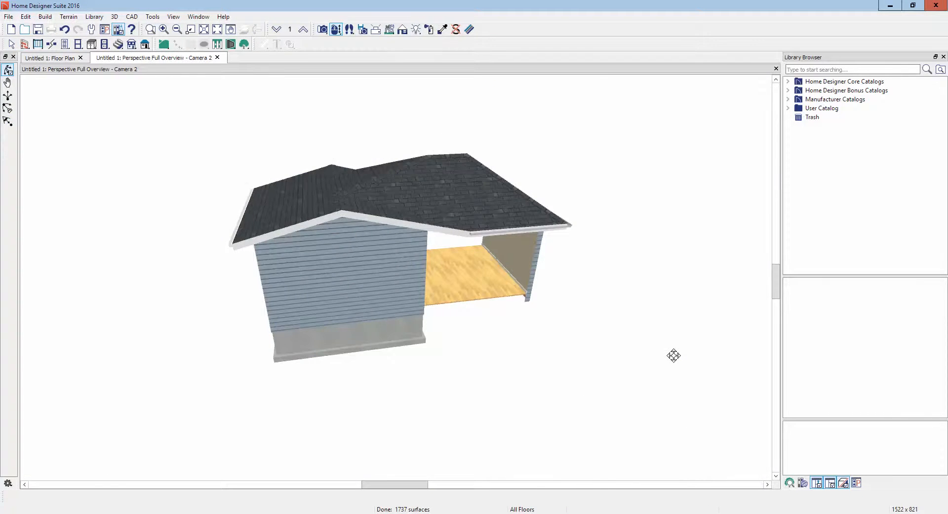
# In the floor plan, draw a Room Divider just east of the middle wall, spanning the extension from south to north.
pyautogui.hotkey('ctrl', 'Tab')
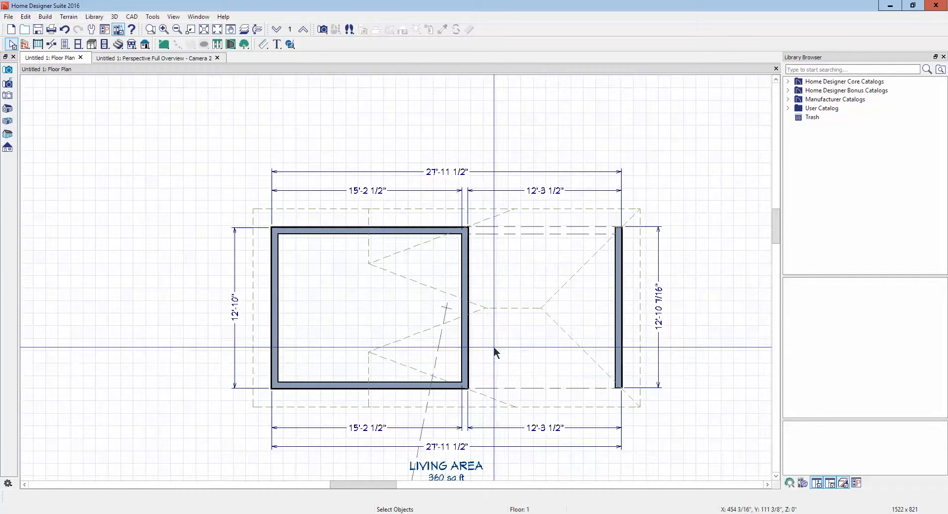
pyautogui.click(25, 44)
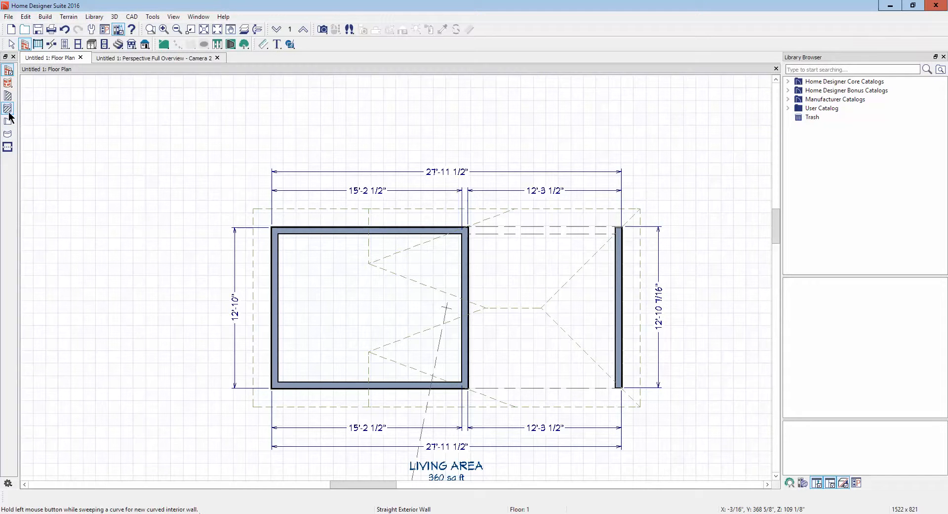
pyautogui.click(8, 147)
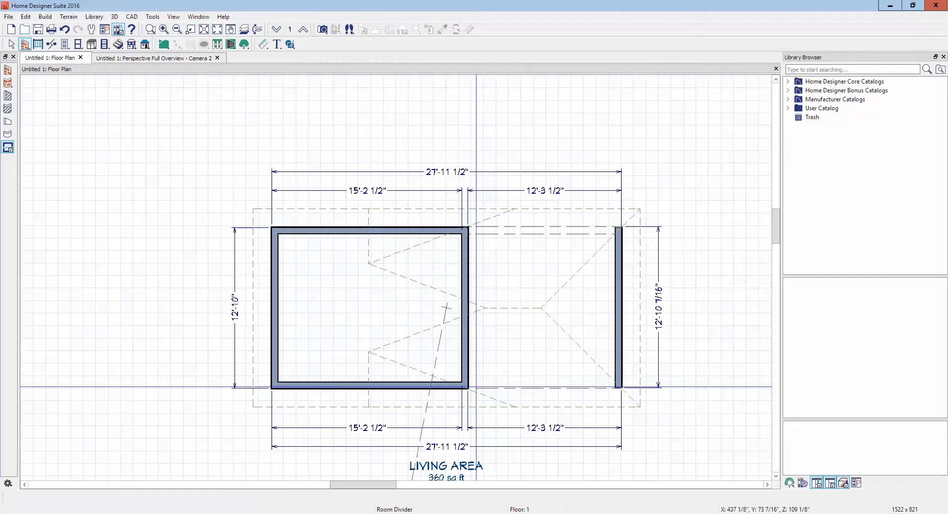
pyautogui.moveTo(471, 387)
pyautogui.mouseDown()
pyautogui.moveTo(465, 318)
pyautogui.moveTo(538, 343)
pyautogui.moveTo(476, 322)
pyautogui.moveTo(478, 230)
pyautogui.mouseUp()
pyautogui.press('Escape')
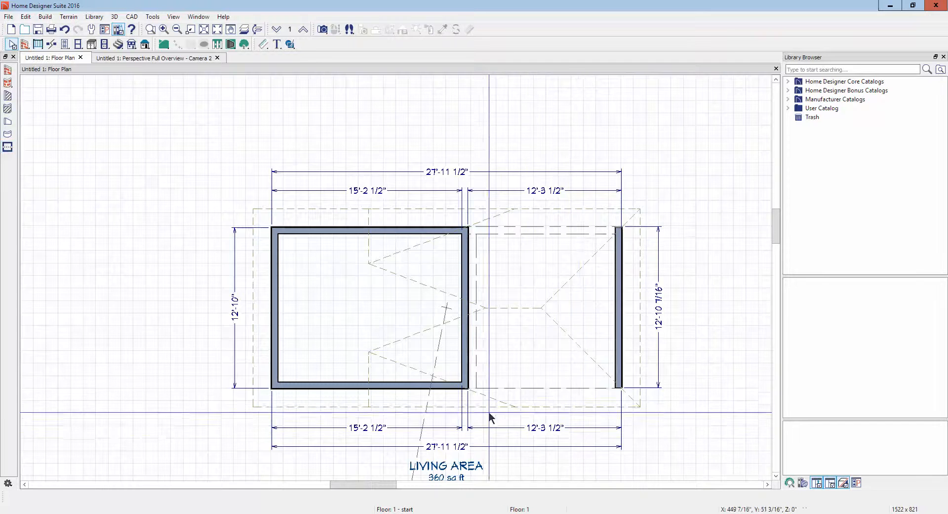
# Shorten the extension's south room divider so its west end meets the new divider beside the middle wall.
pyautogui.scroll(4, 488, 408)
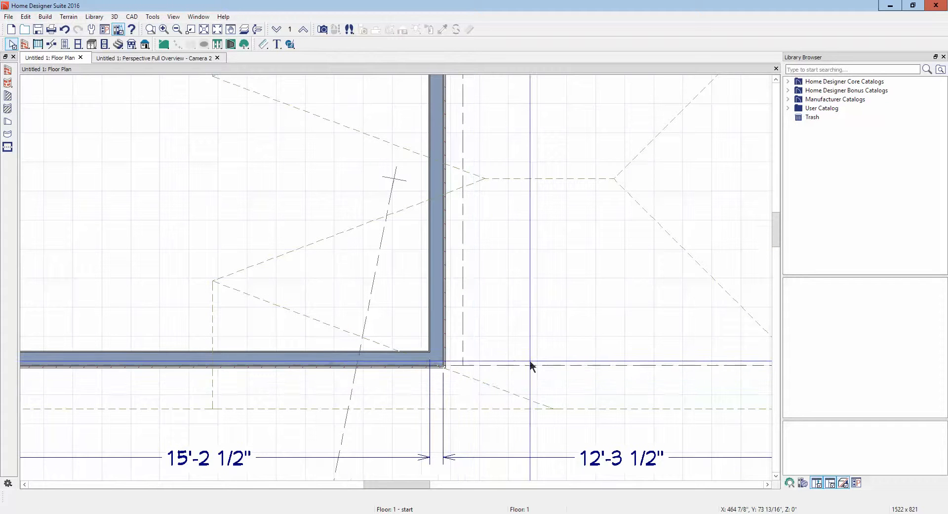
pyautogui.click(530, 364)
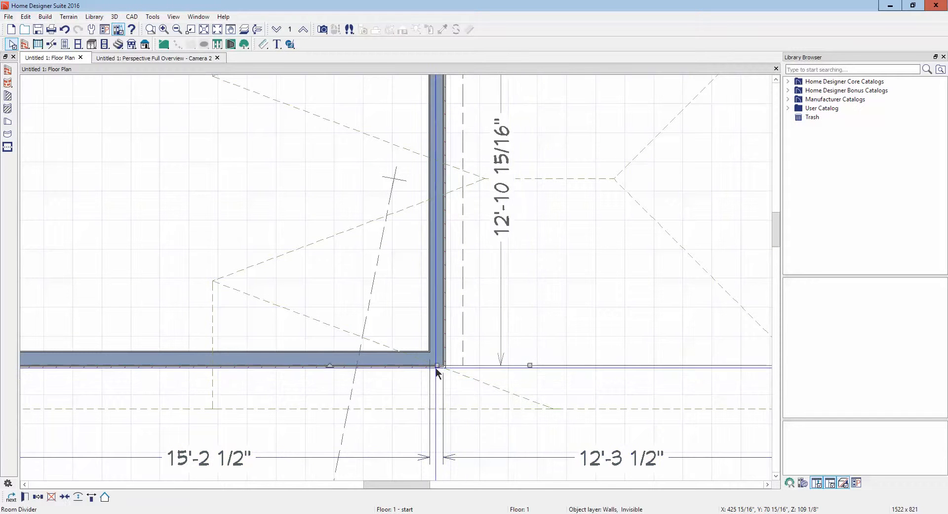
pyautogui.moveTo(435, 367); pyautogui.dragTo(464, 365)
pyautogui.scroll(-5, 514, 403)
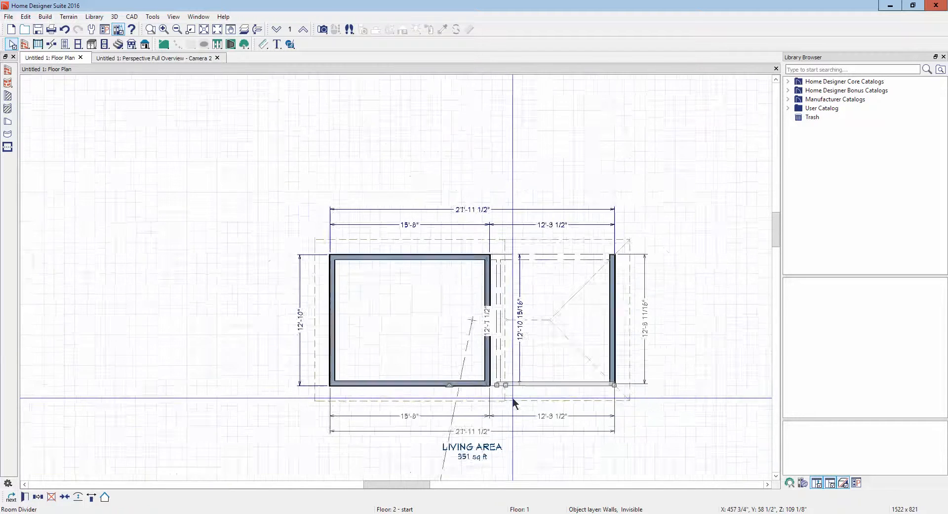
# Shorten the extension's north room divider so its west end meets the new divider, detaching the extension from the enclosed room.
pyautogui.scroll(2, 509, 385)
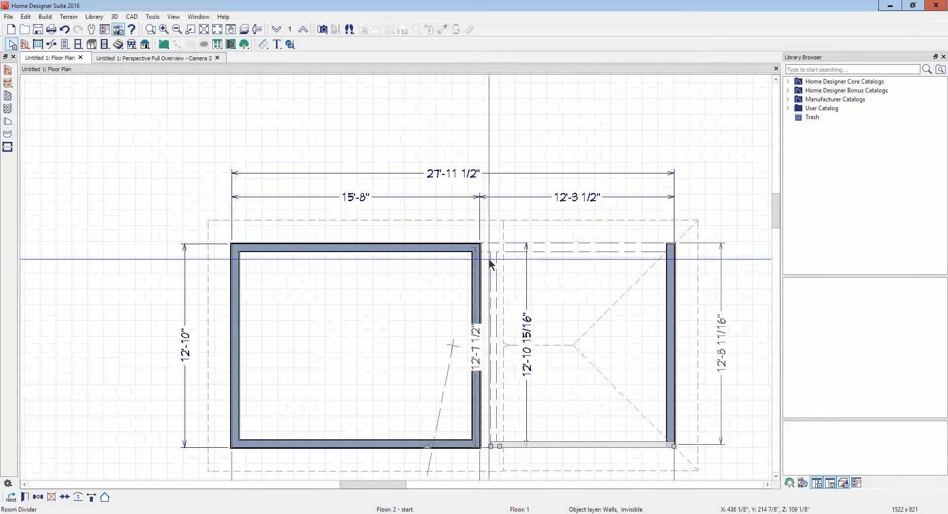
pyautogui.click(514, 247)
pyautogui.moveTo(478, 243); pyautogui.dragTo(491, 244)
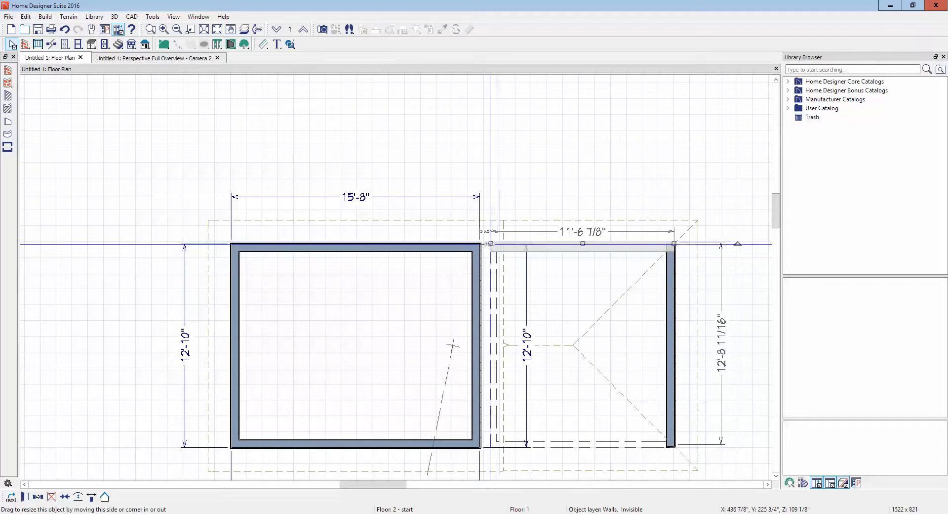
pyautogui.moveTo(489, 244); pyautogui.dragTo(496, 244)
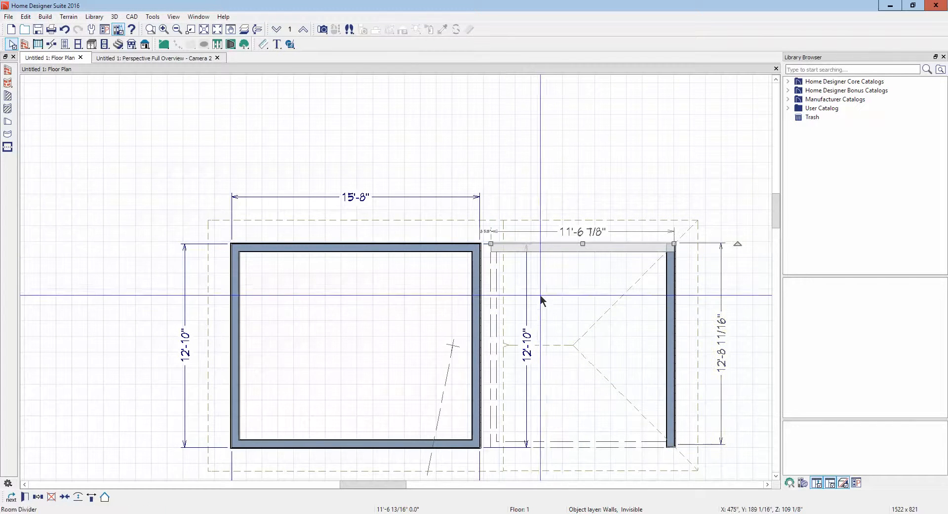
# Turn off Roof Over This Room and Ceiling Over This Room in the extension's room specification.
pyautogui.click(553, 288)
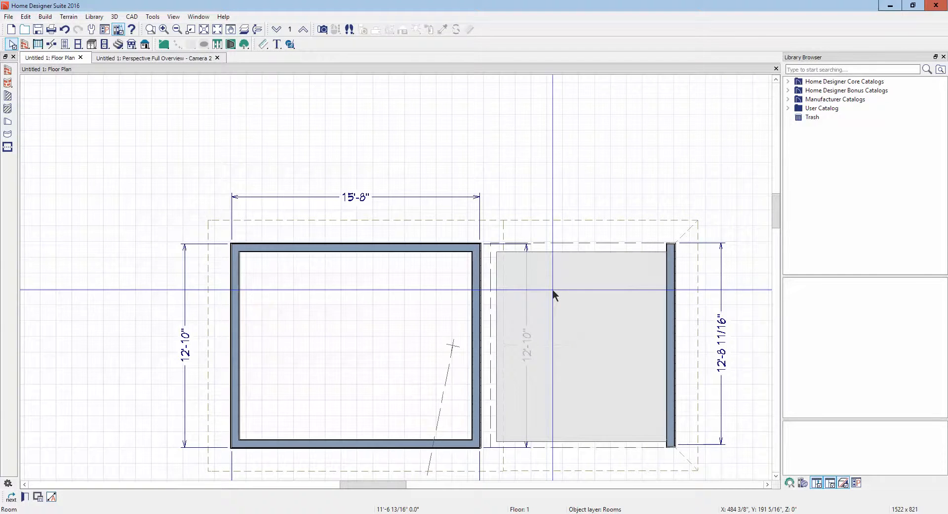
pyautogui.scroll(-1, 553, 288)
pyautogui.doubleClick(567, 307)
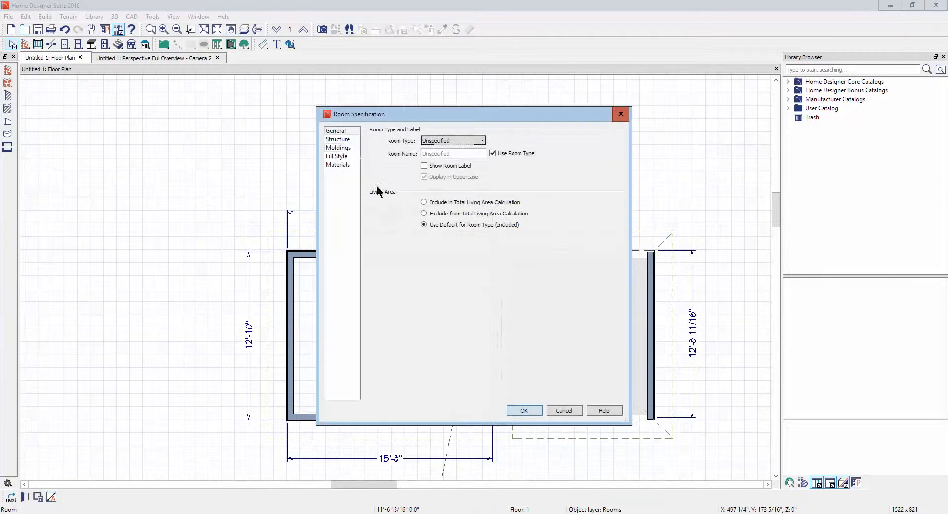
pyautogui.click(341, 140)
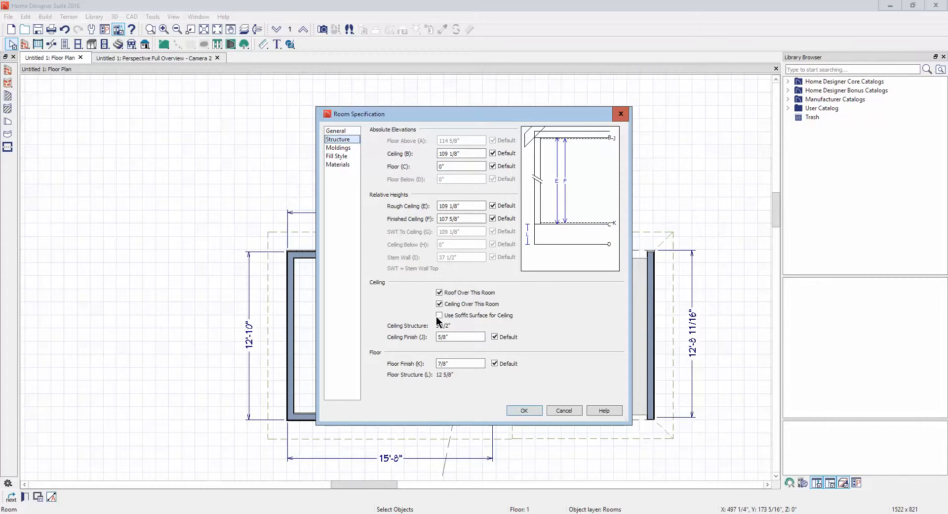
pyautogui.click(440, 292)
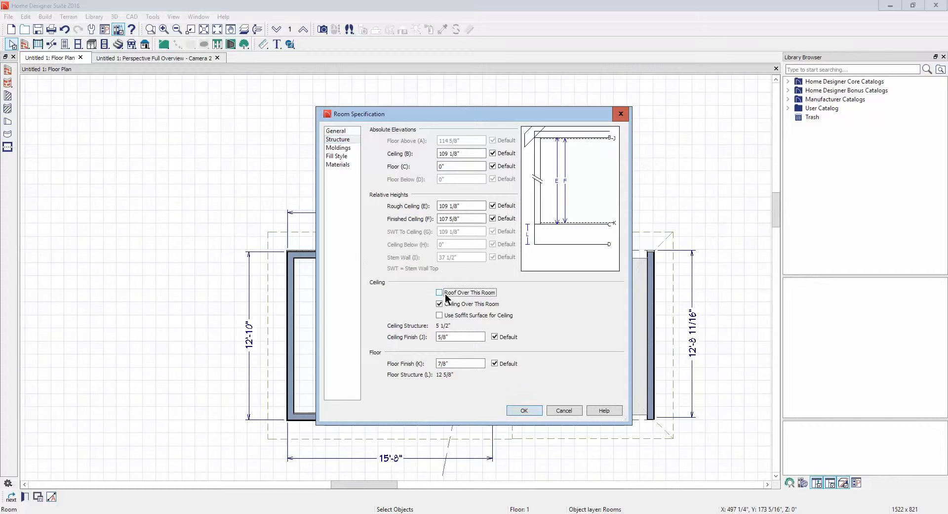
pyautogui.click(440, 293)
pyautogui.click(440, 292)
pyautogui.click(441, 304)
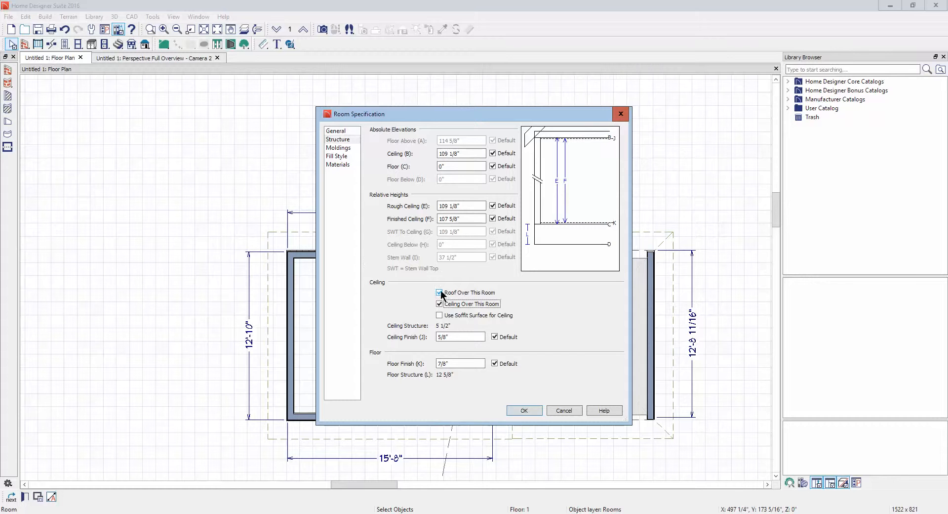
pyautogui.click(439, 292)
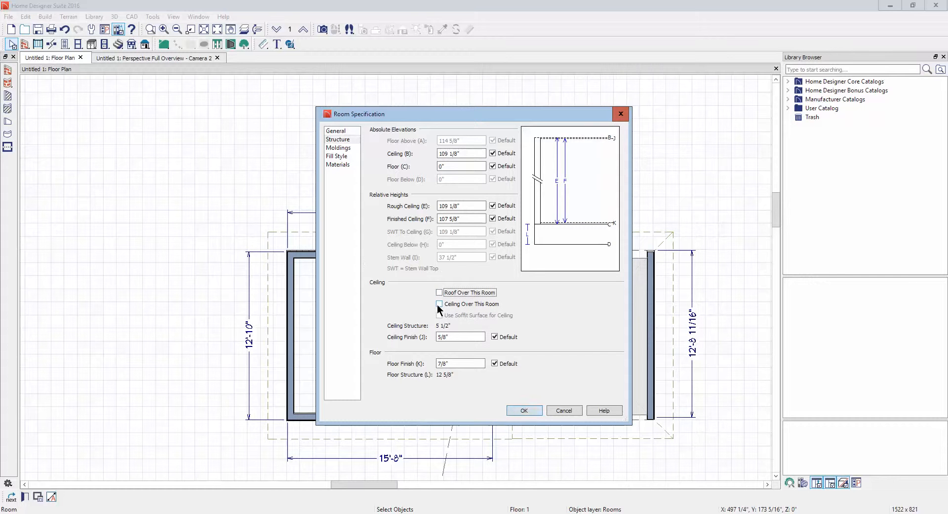
pyautogui.click(440, 304)
pyautogui.click(439, 292)
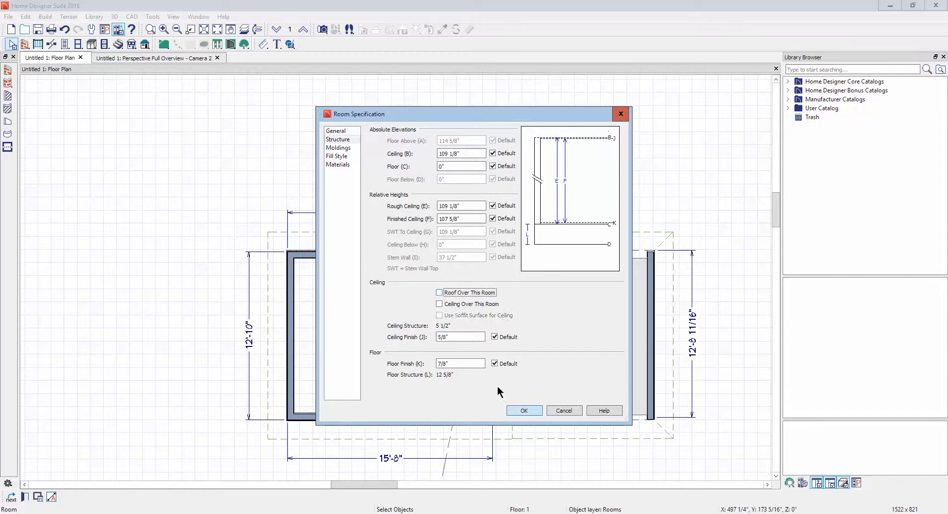
pyautogui.click(525, 410)
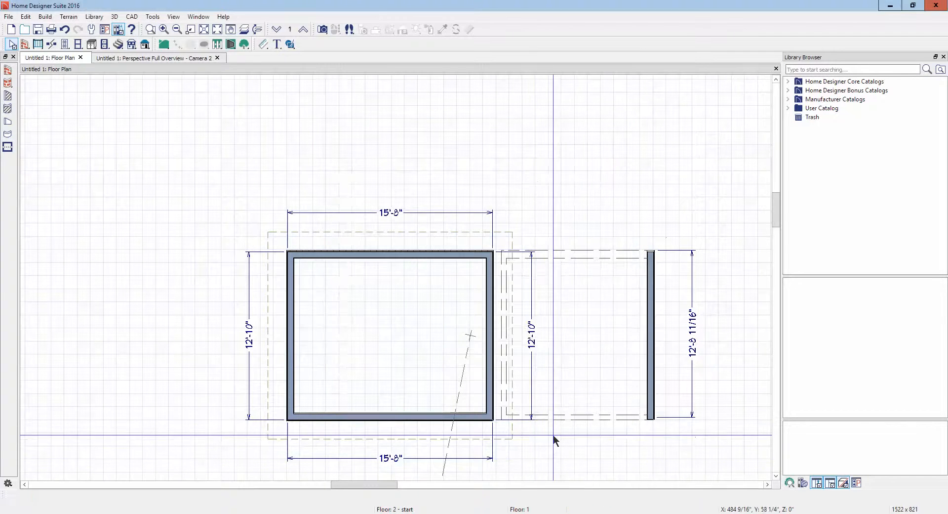
# Set the extension's room type to Garage from the perspective full overview.
pyautogui.hotkey('ctrl', 'Tab')
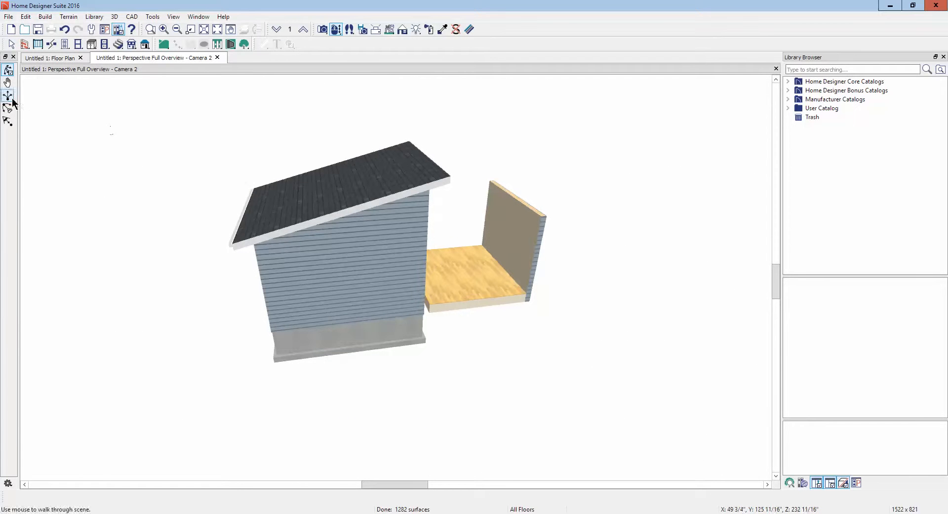
pyautogui.moveTo(194, 159); pyautogui.dragTo(189, 158)
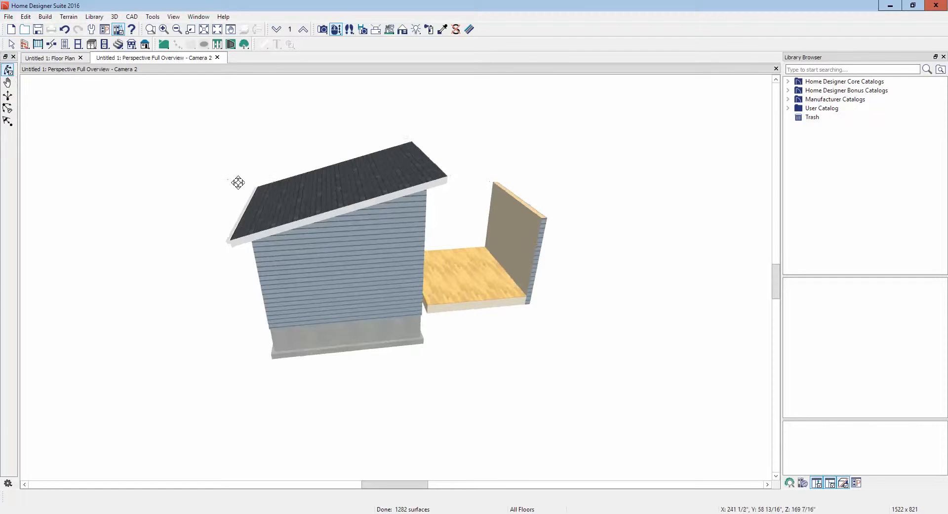
pyautogui.moveTo(239, 182); pyautogui.dragTo(225, 186)
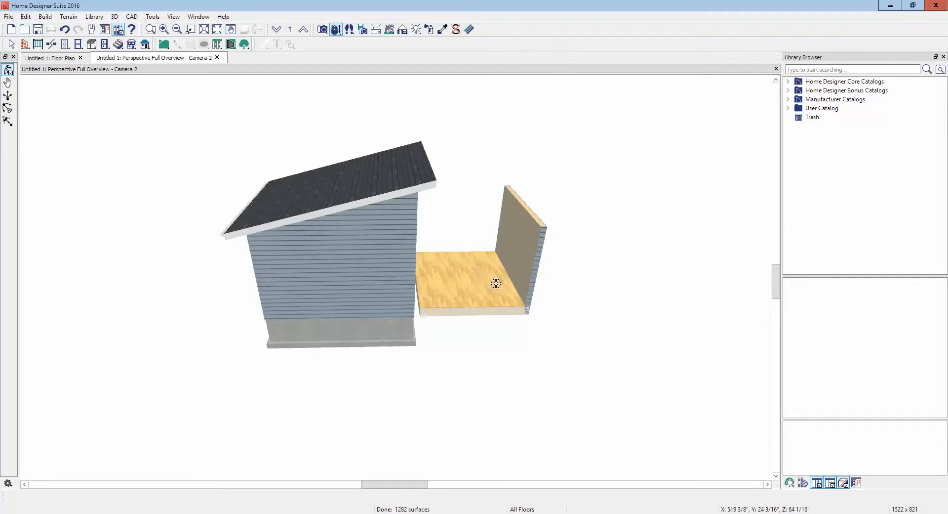
pyautogui.rightClick(470, 288)
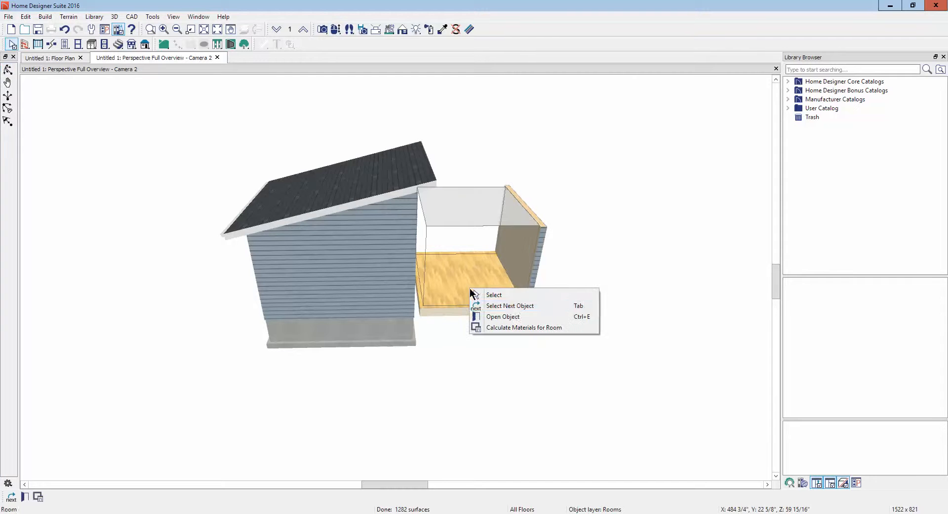
pyautogui.click(514, 318)
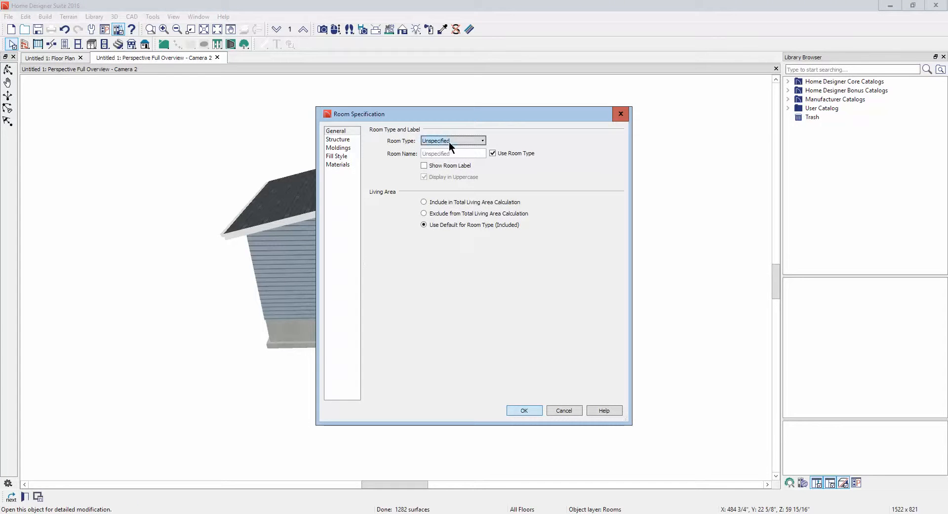
pyautogui.click(449, 141)
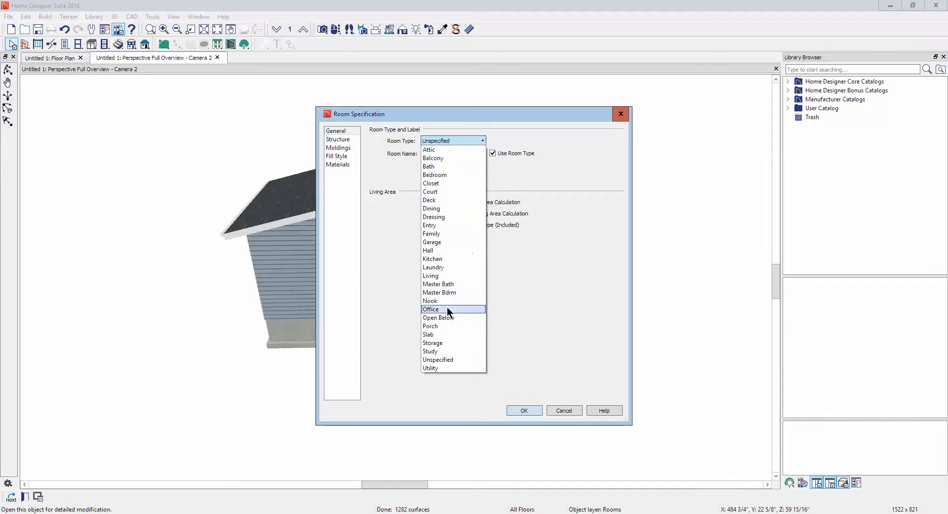
pyautogui.click(450, 242)
# Give the garage room the custom name "carport" and view its roof in the perspective overview.
pyautogui.click(493, 153)
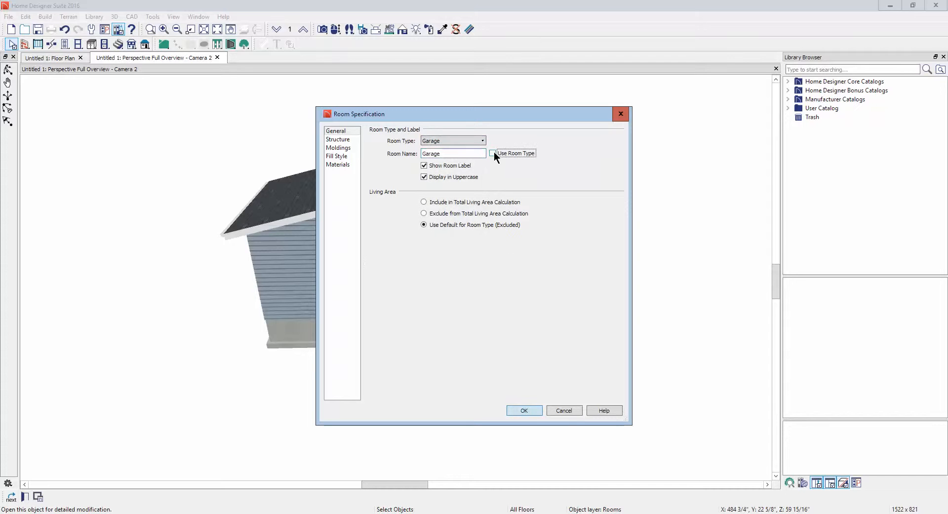
pyautogui.moveTo(476, 153); pyautogui.dragTo(395, 150)
pyautogui.write('carport')
pyautogui.click(524, 410)
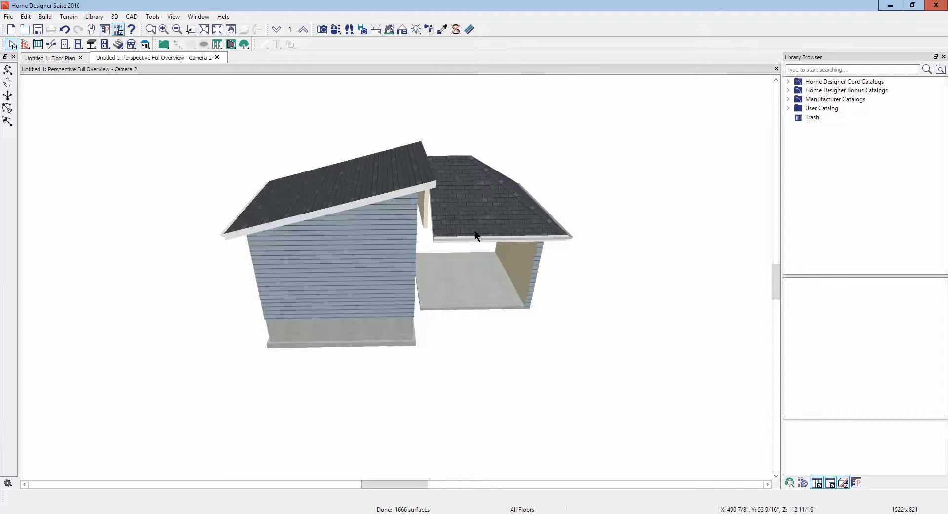
pyautogui.scroll(-1, 475, 231)
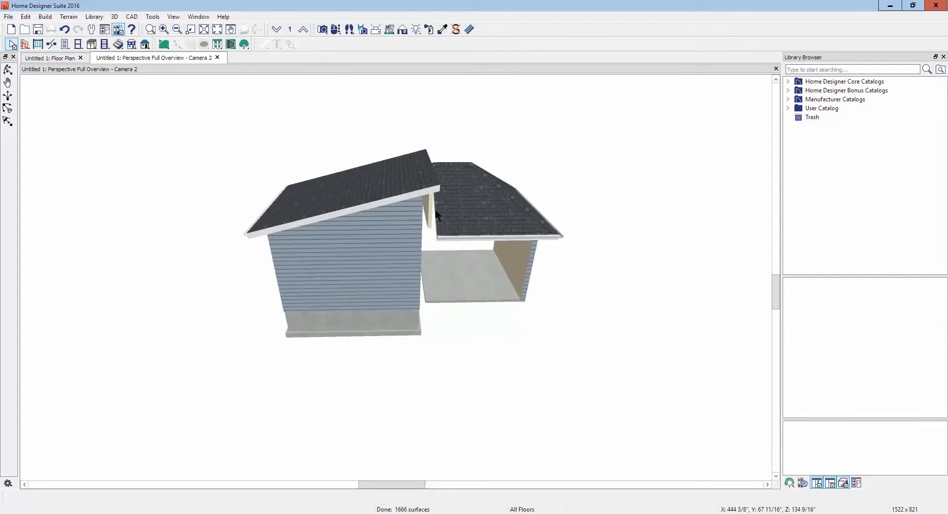
# Set the roof pitch of the carport's south room divider to 0 in 12.
pyautogui.hotkey('ctrl', 'Tab')
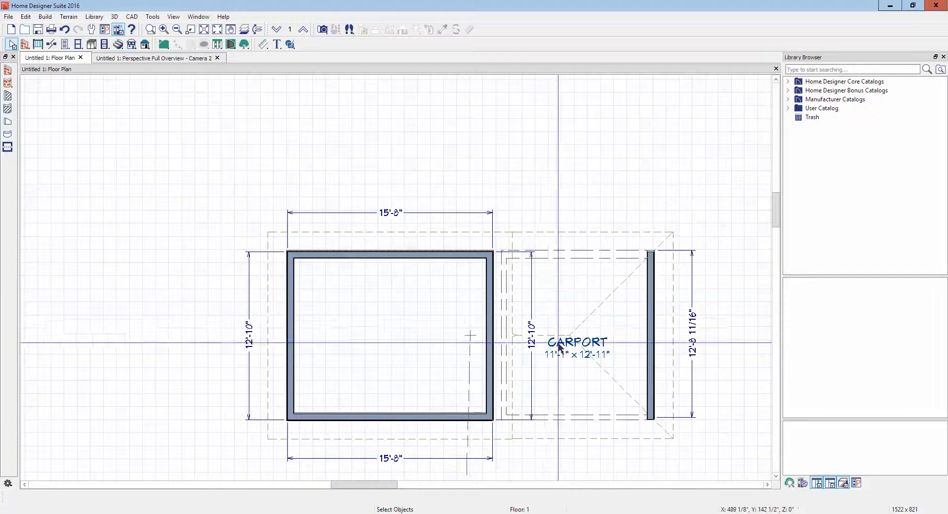
pyautogui.scroll(2, 553, 341)
pyautogui.scroll(-1, 555, 348)
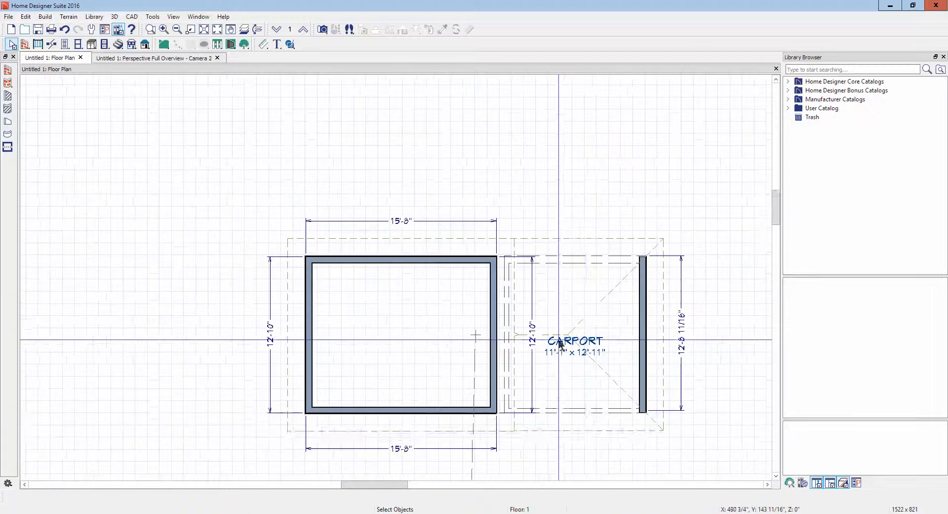
pyautogui.click(577, 410)
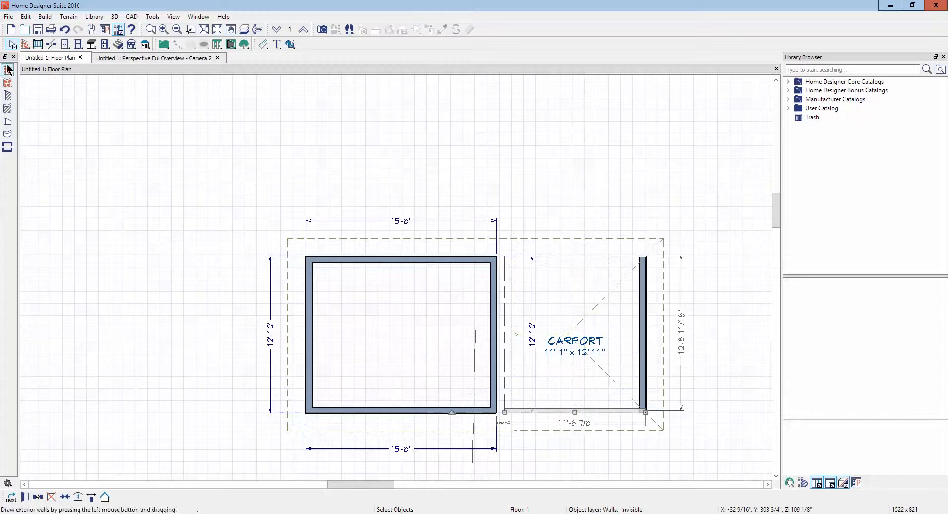
pyautogui.click(26, 498)
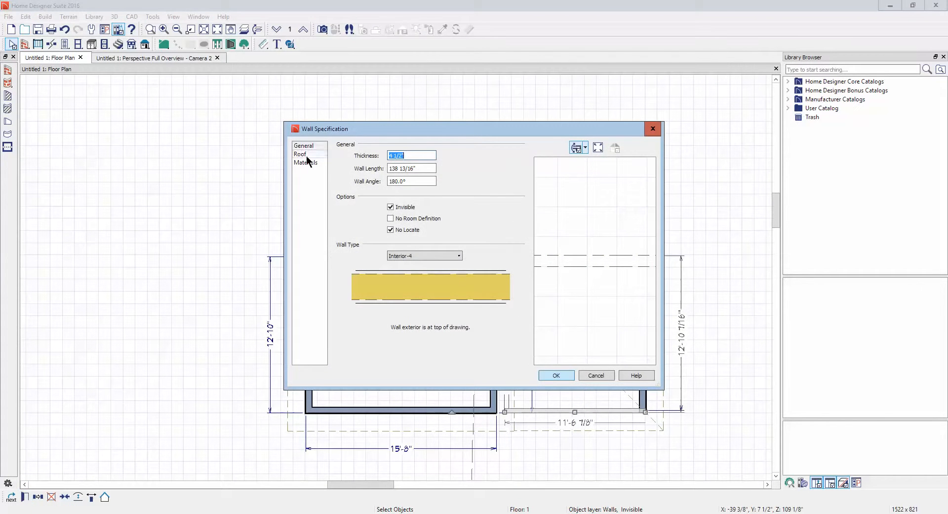
pyautogui.click(300, 154)
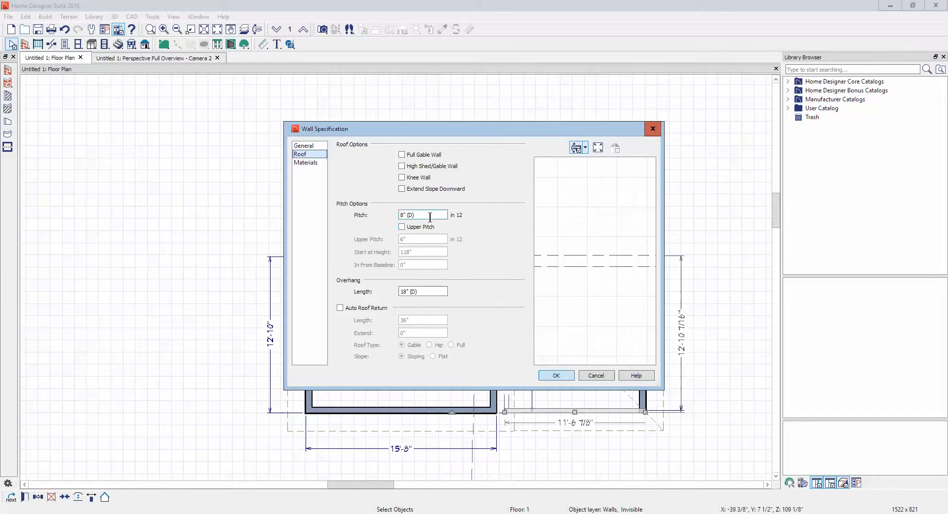
pyautogui.click(431, 217)
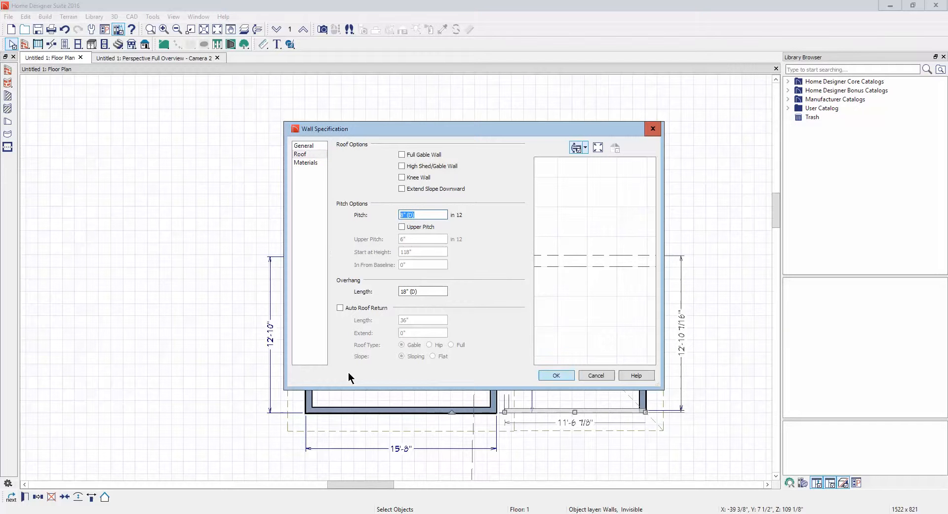
pyautogui.write('0')
pyautogui.click(547, 373)
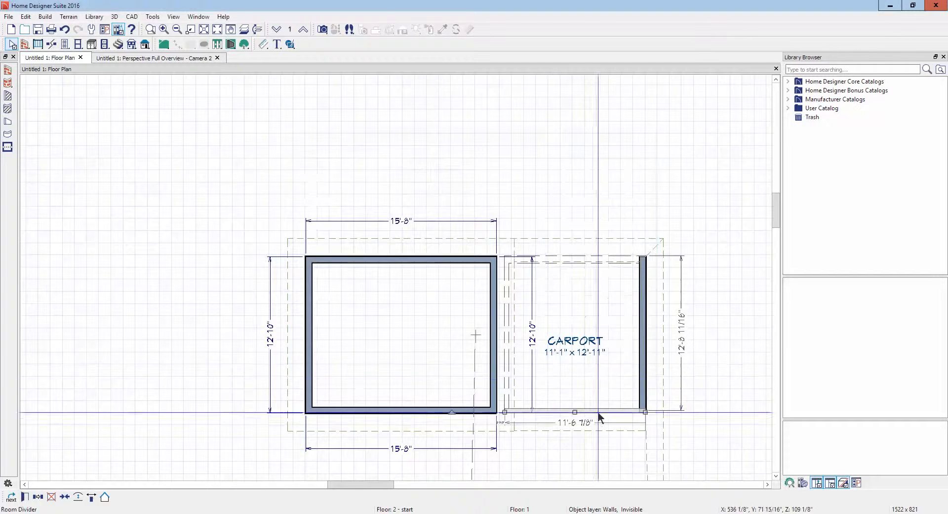
# Set the roof pitch of the carport's east exterior wall to 0 in 12.
pyautogui.rightClick(646, 348)
pyautogui.click(671, 374)
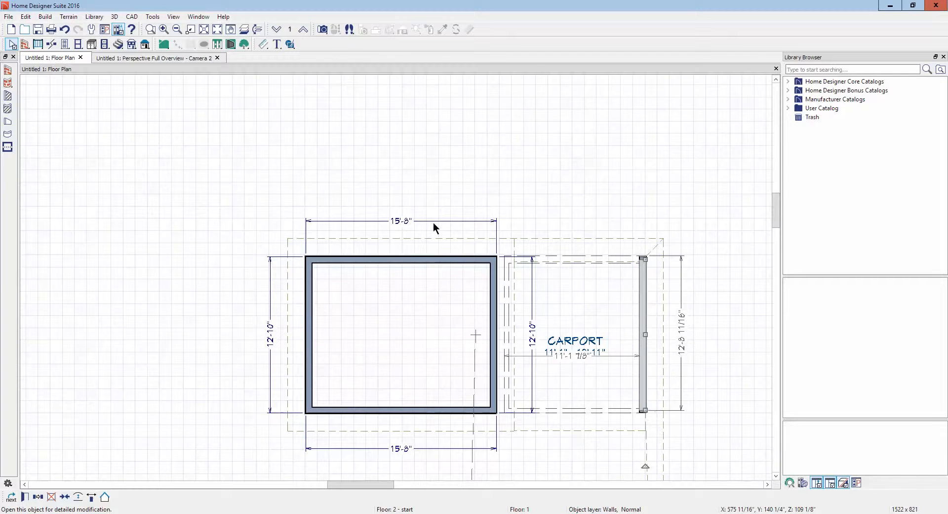
pyautogui.click(299, 154)
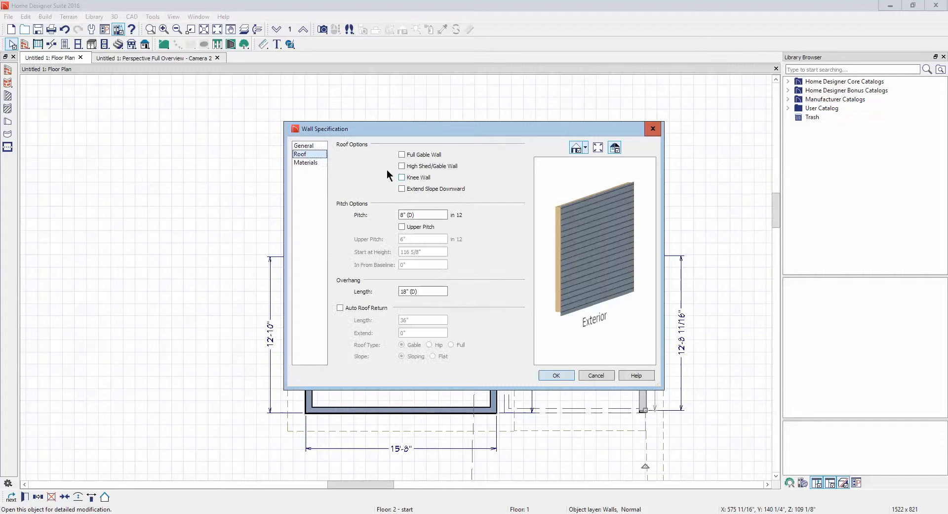
pyautogui.click(430, 216)
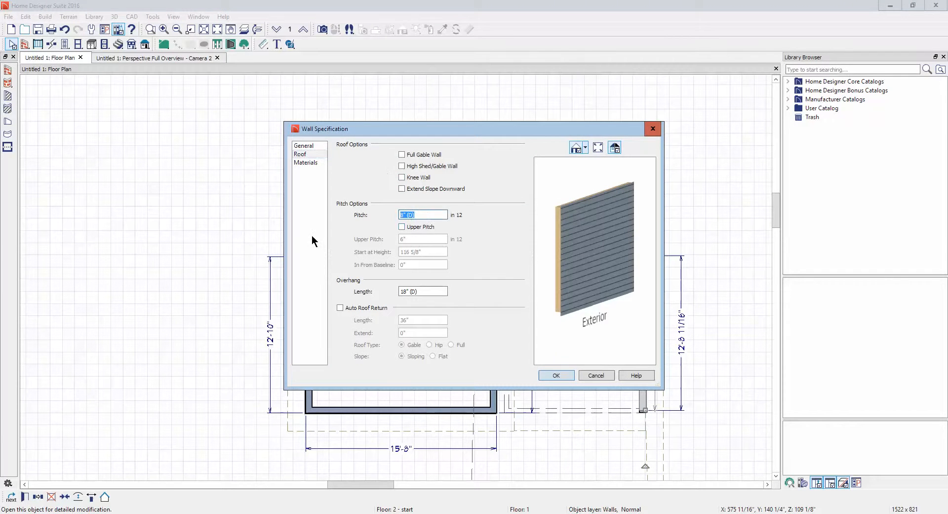
pyautogui.write('0')
pyautogui.click(555, 377)
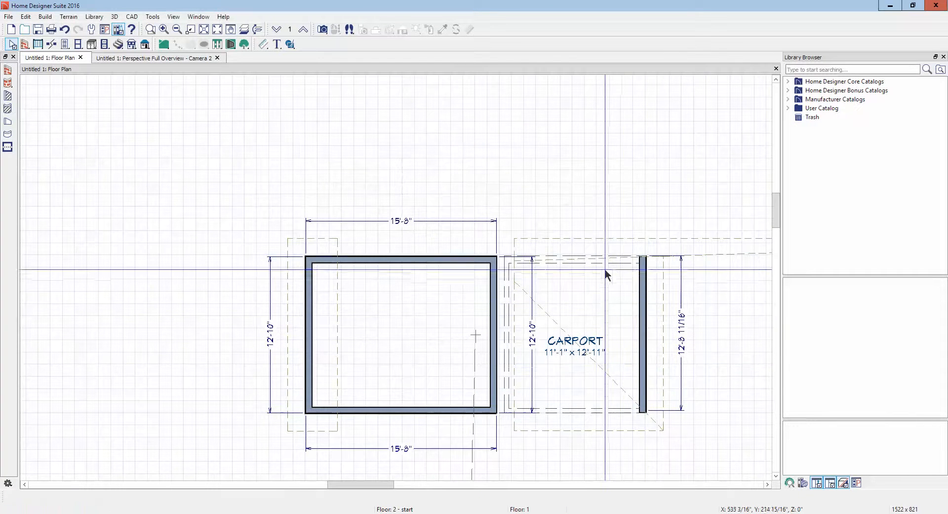
# Set the roof pitch of the carport's north room divider to 0 in 12.
pyautogui.rightClick(592, 256)
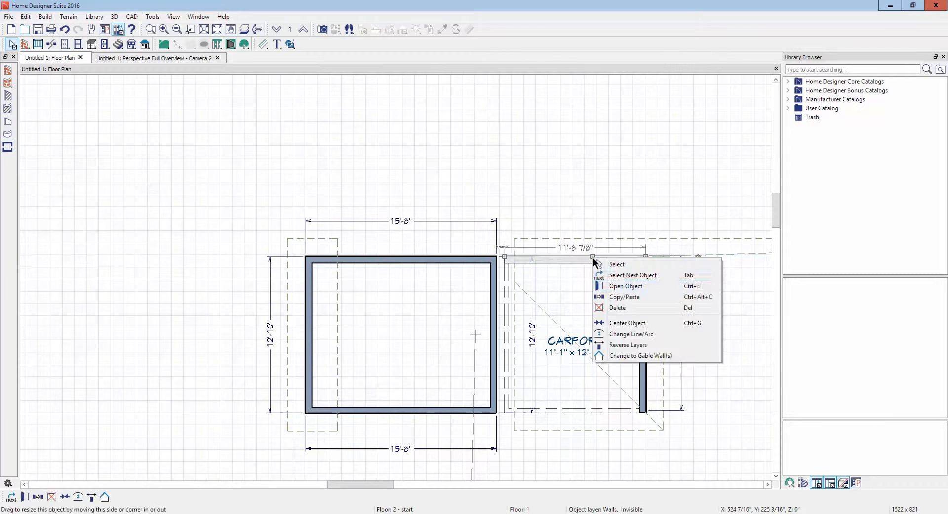
pyautogui.click(626, 287)
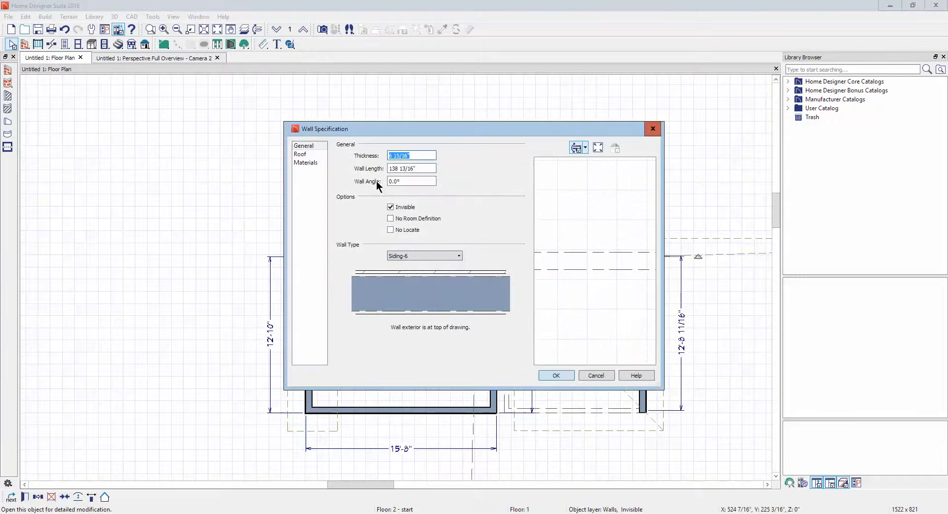
pyautogui.click(301, 154)
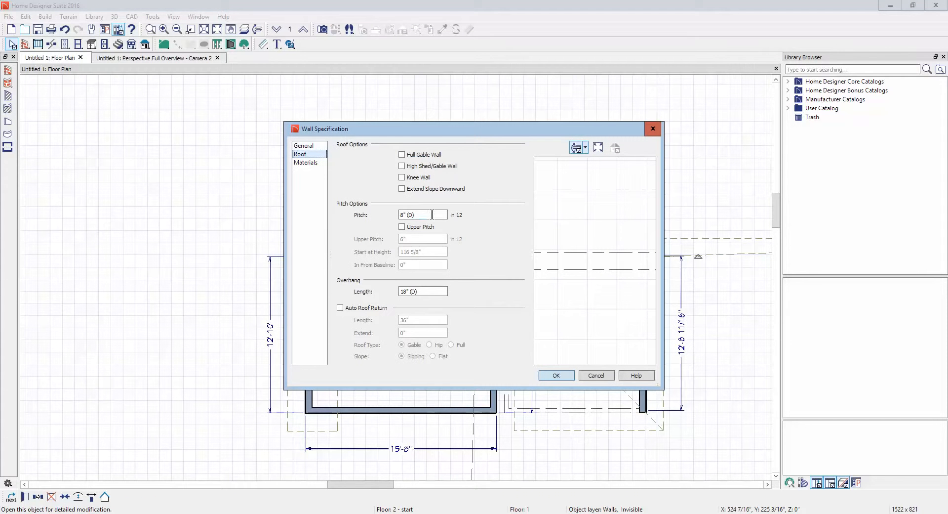
pyautogui.click(432, 214)
pyautogui.write('0')
pyautogui.click(560, 374)
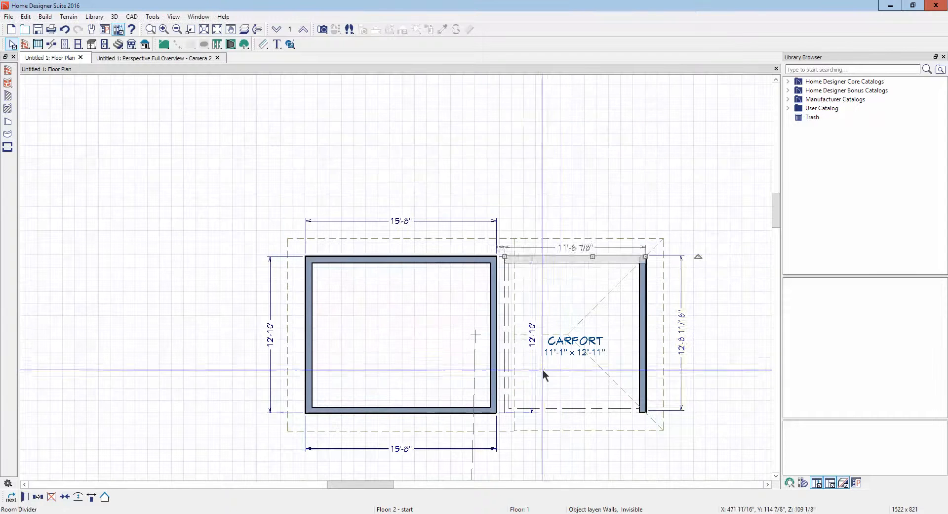
# Set the roof pitch of the carport's west room divider, next to the enclosed room, to 0 in 12.
pyautogui.rightClick(507, 359)
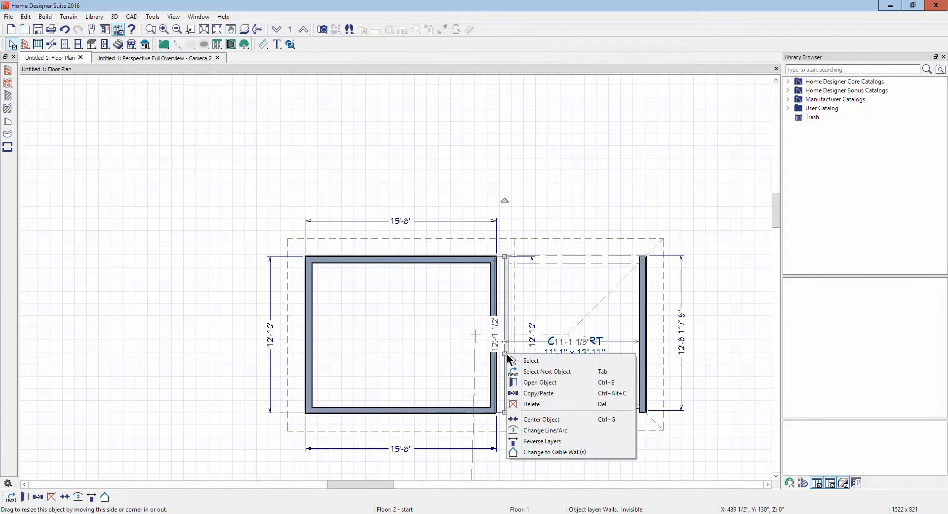
pyautogui.click(545, 382)
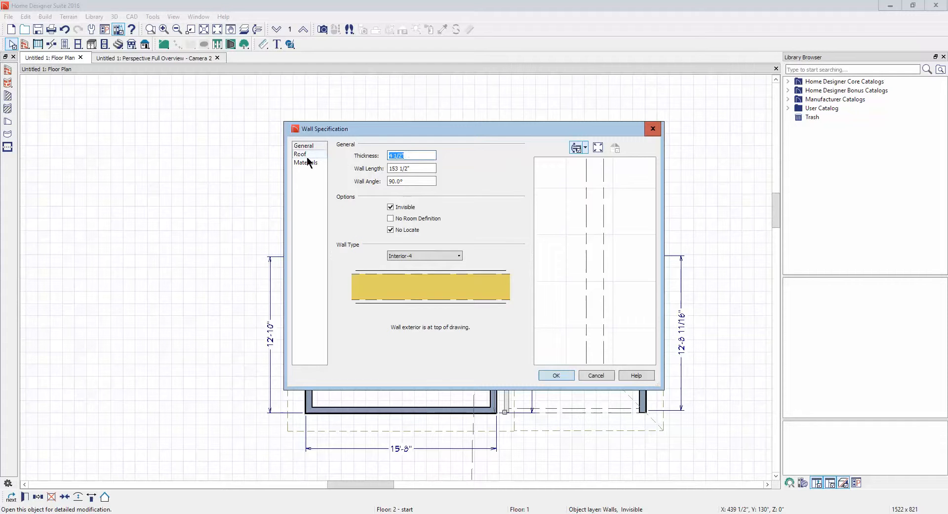
pyautogui.click(306, 155)
pyautogui.doubleClick(447, 214)
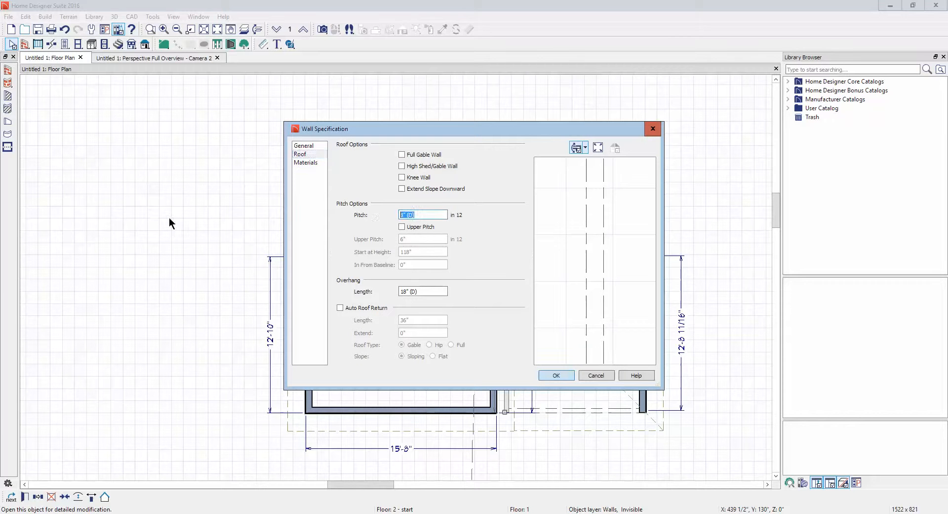
pyautogui.write('0')
pyautogui.click(557, 375)
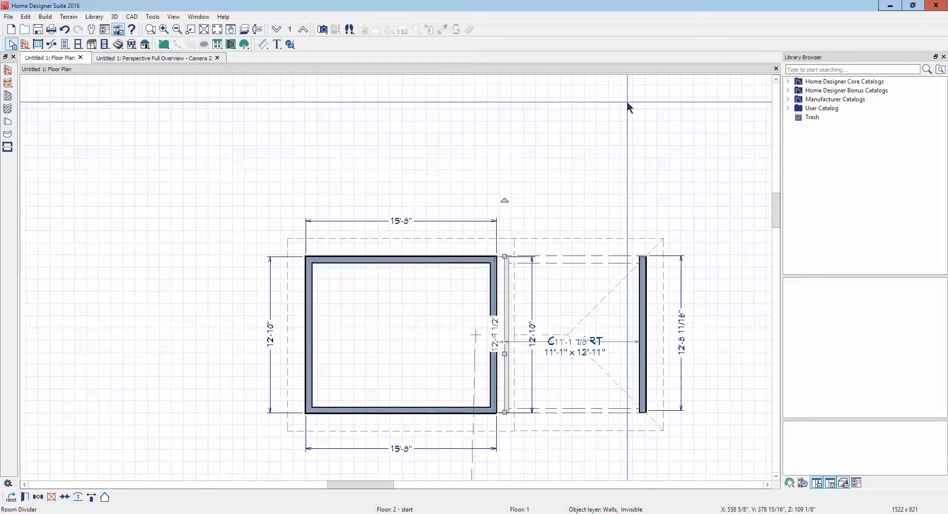
# In the perspective full overview, make the attic wall between the shed roof and carport roof invisible and accept retaining the modified wall.
pyautogui.click(627, 102)
pyautogui.hotkey('ctrl', 'Tab')
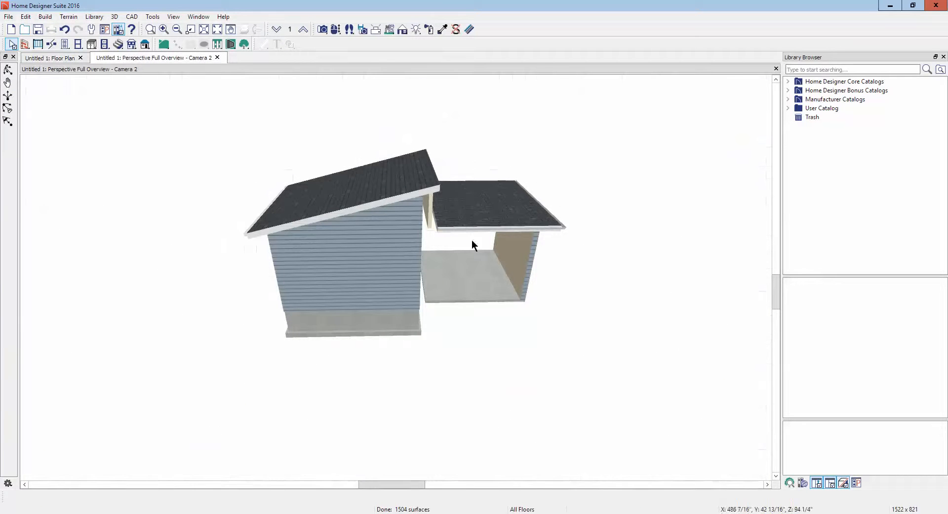
pyautogui.click(6, 73)
pyautogui.moveTo(313, 160); pyautogui.dragTo(306, 182)
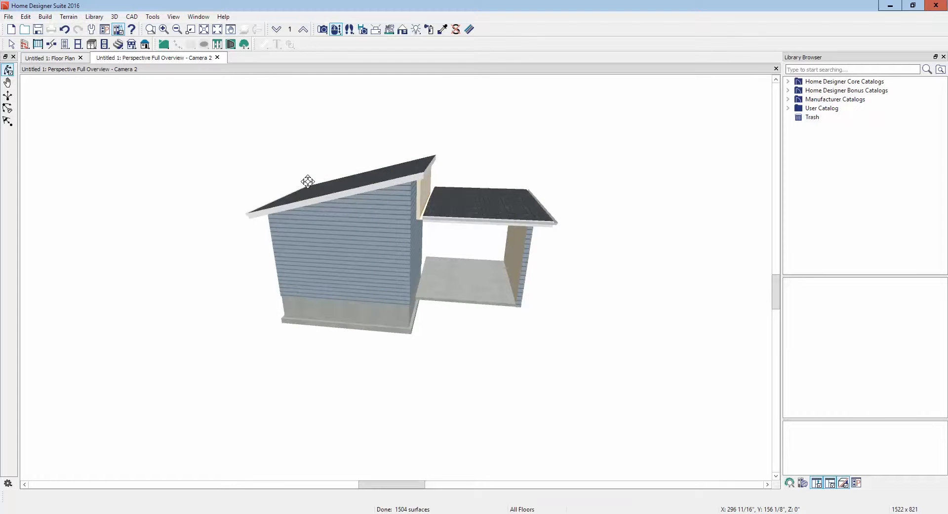
pyautogui.scroll(9, 408, 183)
pyautogui.press('space')
pyautogui.scroll(-1, 434, 194)
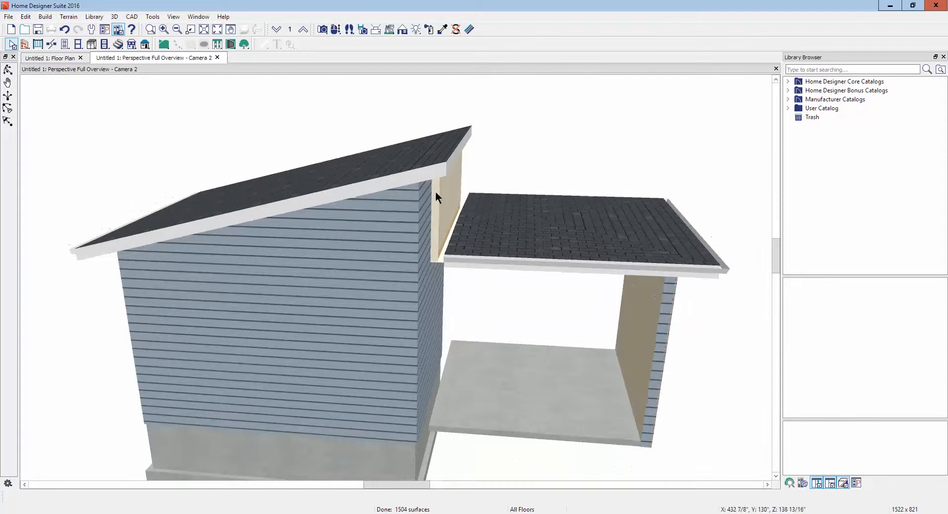
pyautogui.scroll(-1, 435, 194)
pyautogui.click(438, 183)
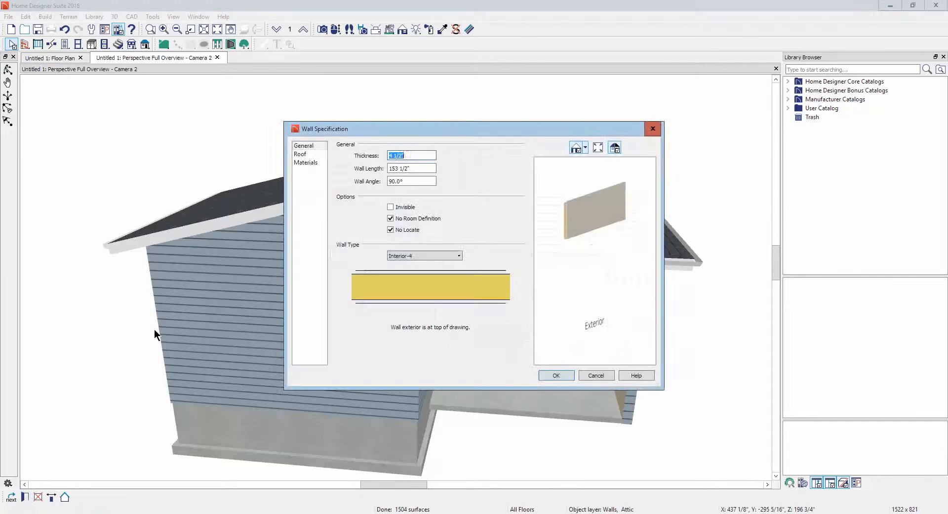
pyautogui.click(398, 208)
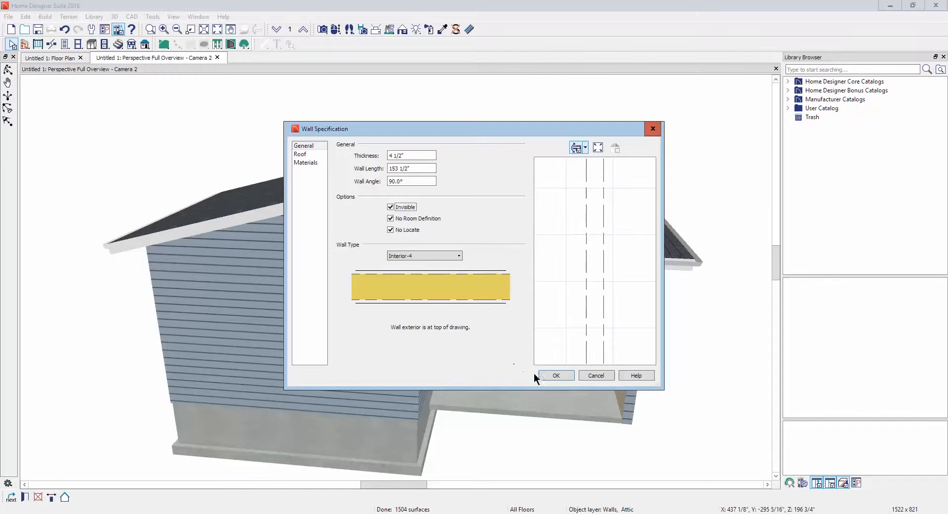
pyautogui.click(550, 372)
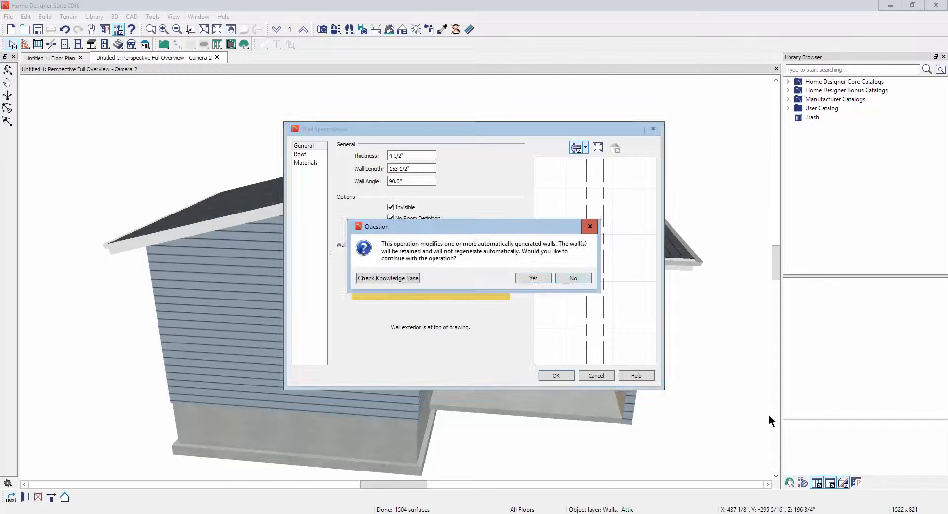
pyautogui.click(538, 280)
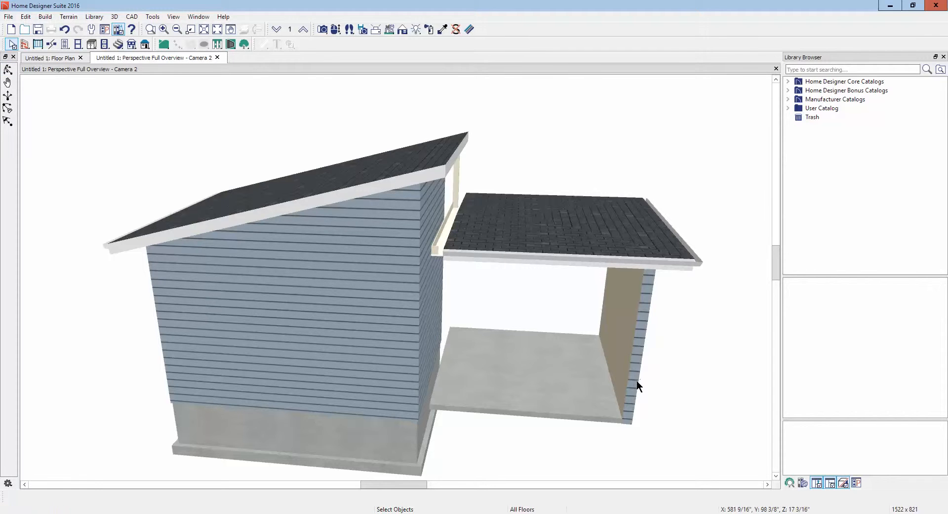
pyautogui.rightClick(623, 354)
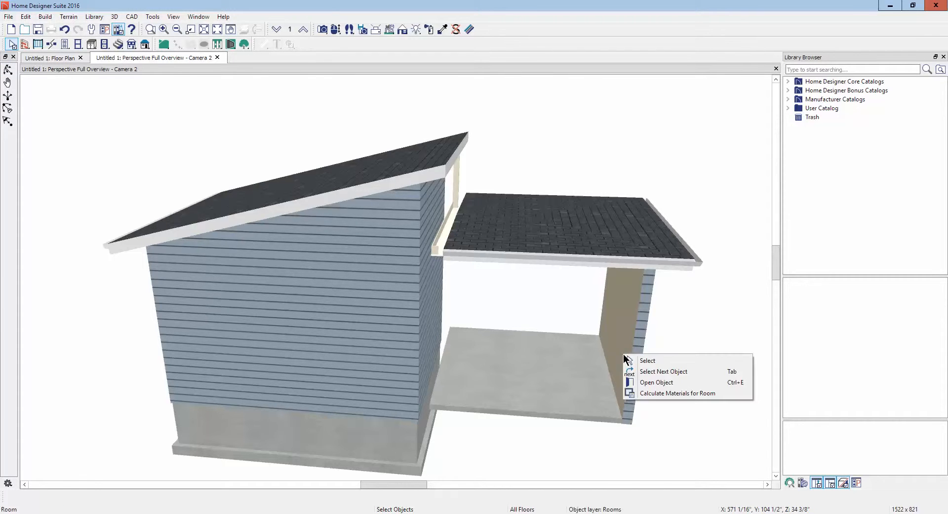
pyautogui.click(664, 382)
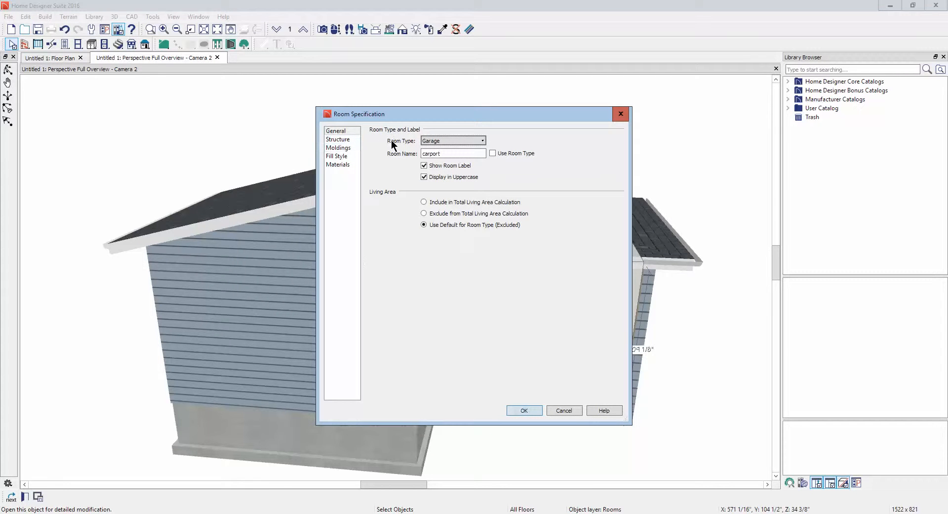
pyautogui.click(564, 410)
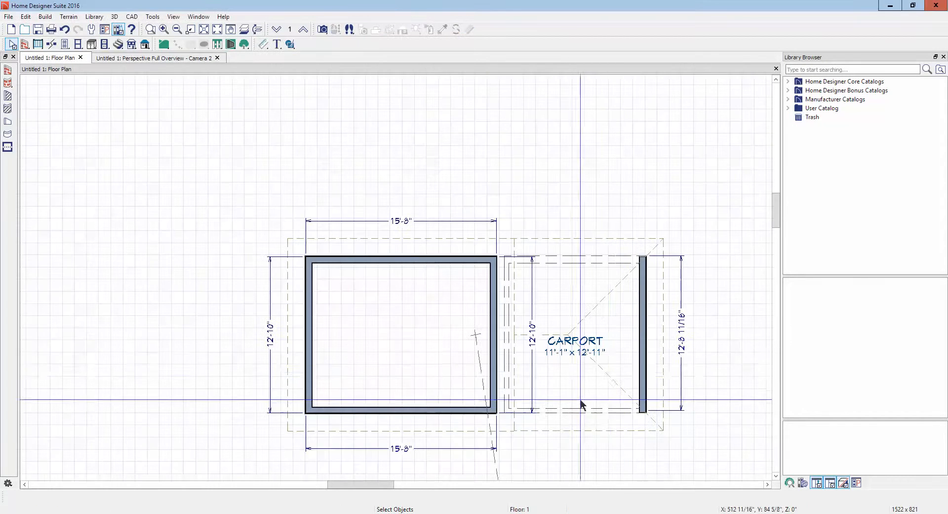
pyautogui.rightClick(647, 346)
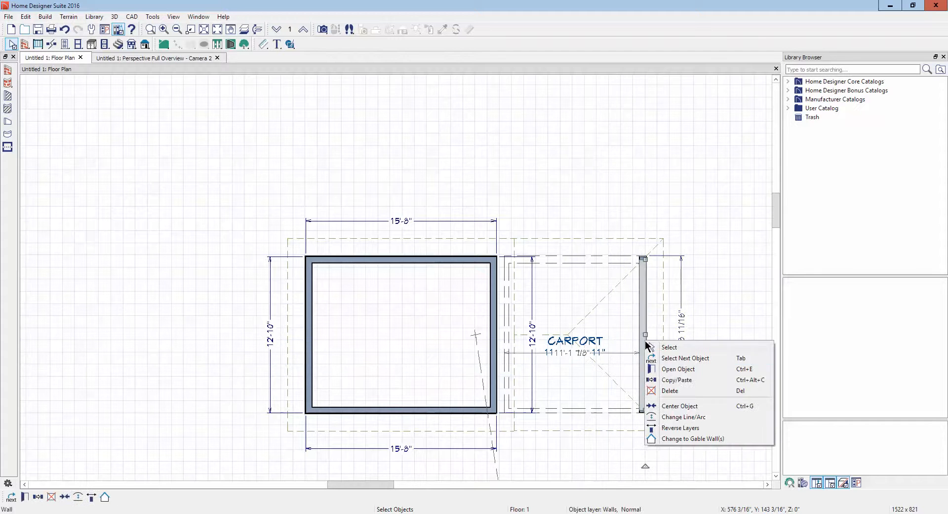
pyautogui.click(668, 378)
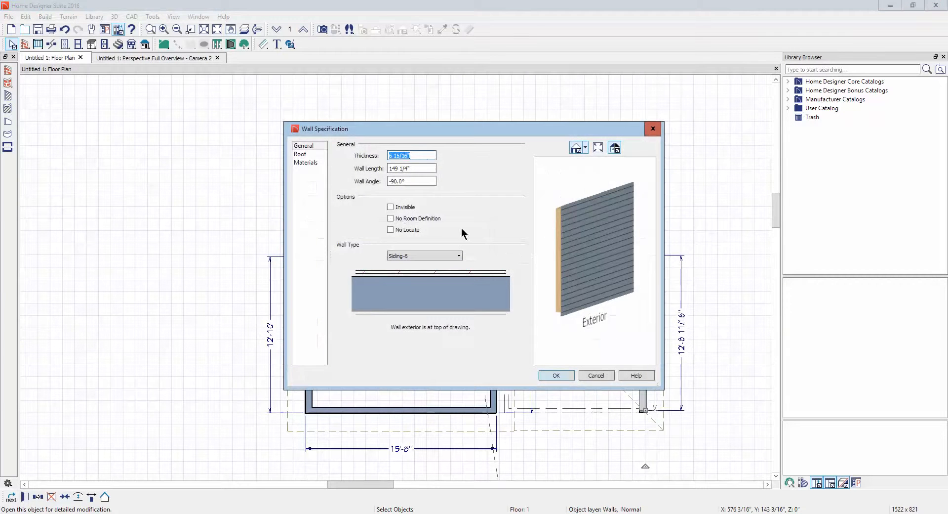
pyautogui.click(307, 146)
pyautogui.click(596, 375)
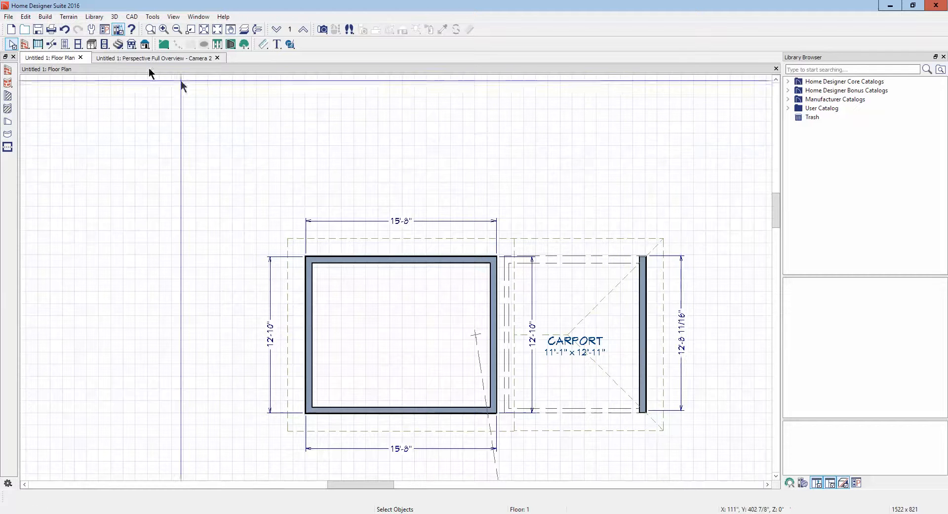
# Draw a straight railing over the carport's east wall to replace it and set the railing's roof pitch to 0 in 12.
pyautogui.click(39, 44)
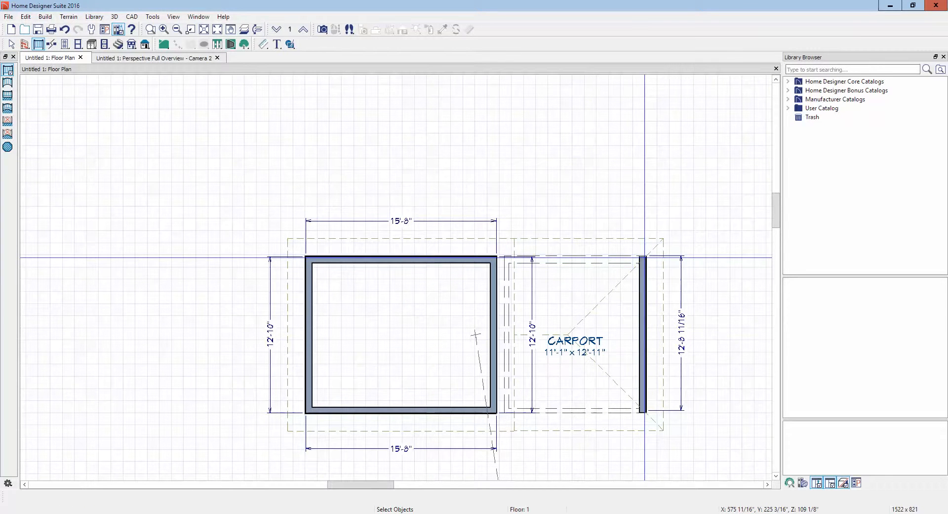
pyautogui.moveTo(643, 258); pyautogui.dragTo(642, 412)
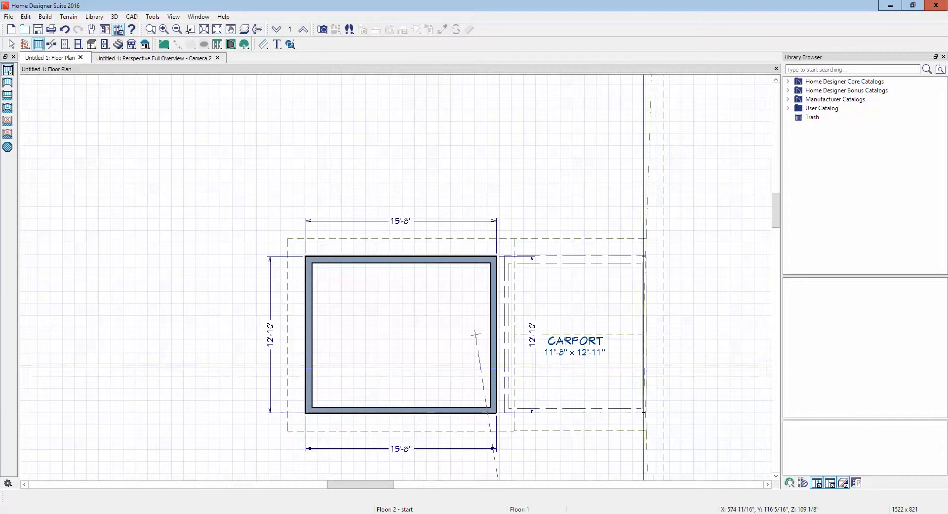
pyautogui.rightClick(645, 369)
pyautogui.click(674, 396)
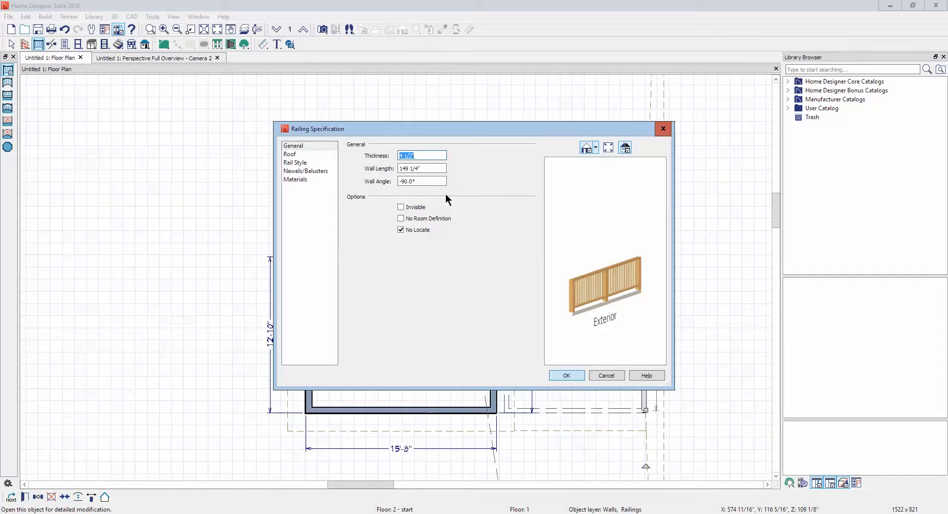
pyautogui.click(297, 154)
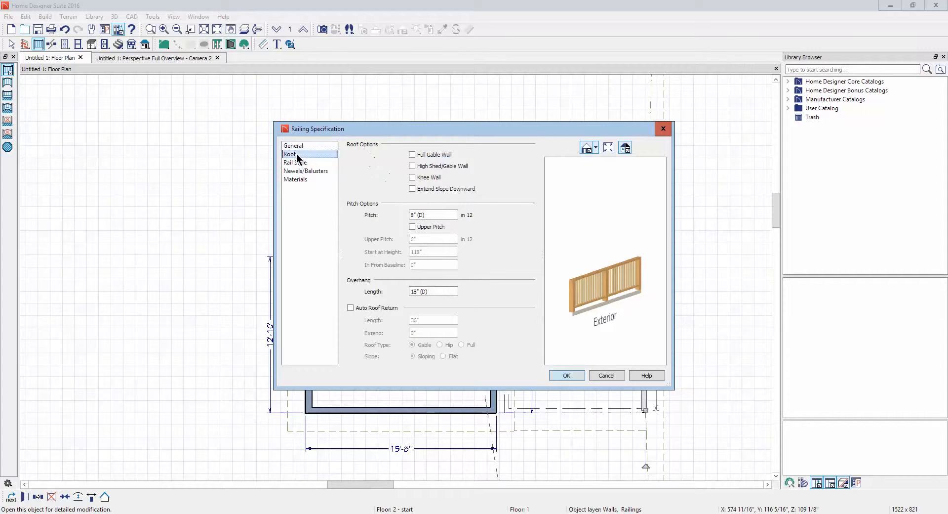
pyautogui.click(417, 214)
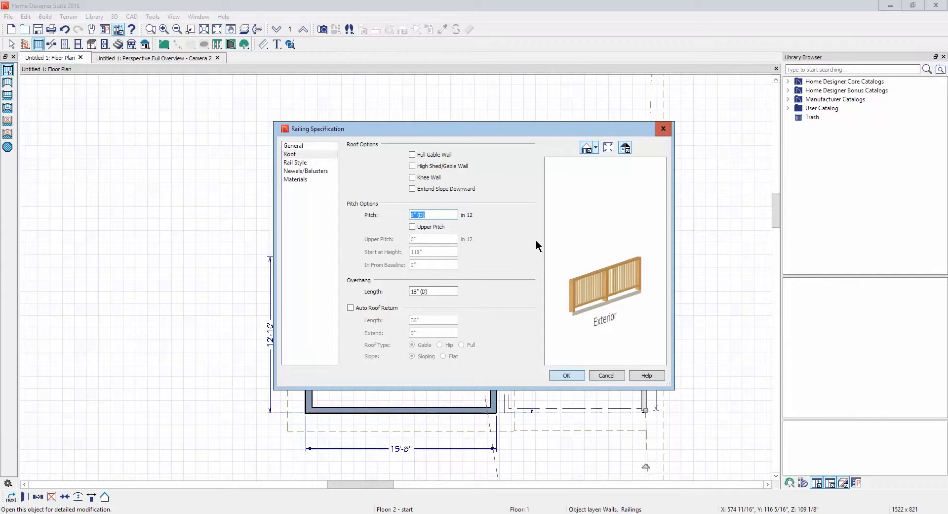
pyautogui.write('0')
# Change the east railing's style to No Rail with Post to Beam.
pyautogui.click(299, 163)
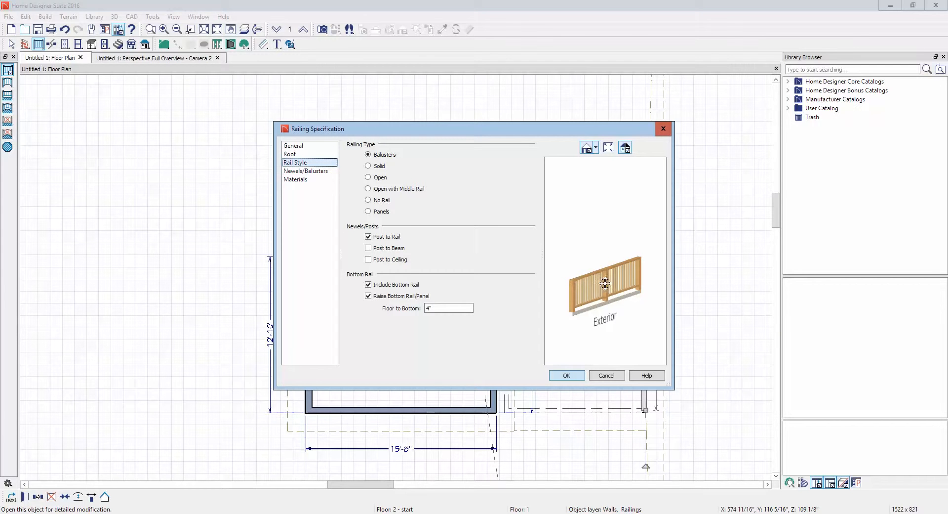
pyautogui.click(374, 253)
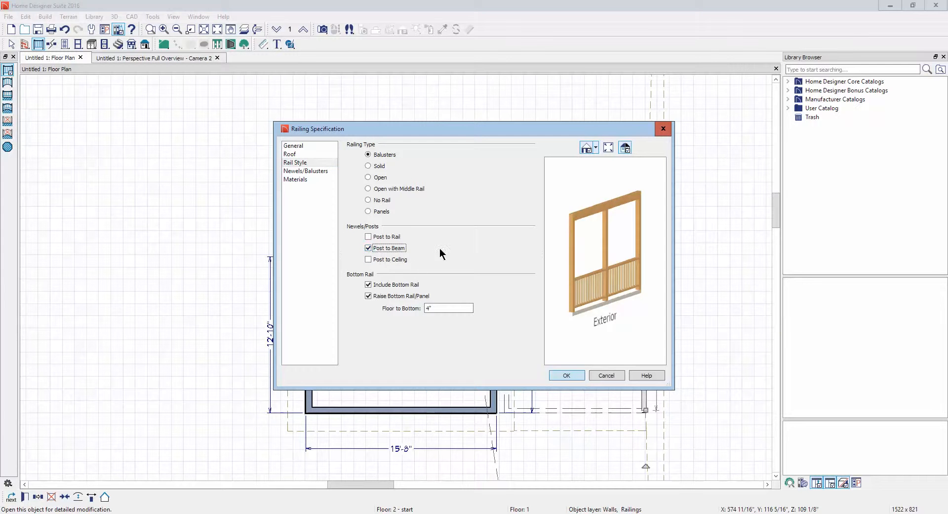
pyautogui.click(369, 200)
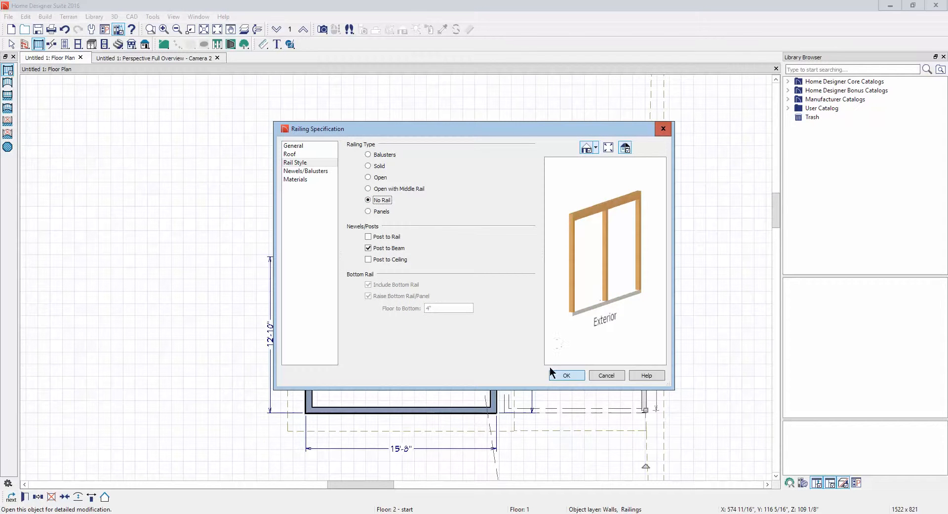
pyautogui.click(571, 374)
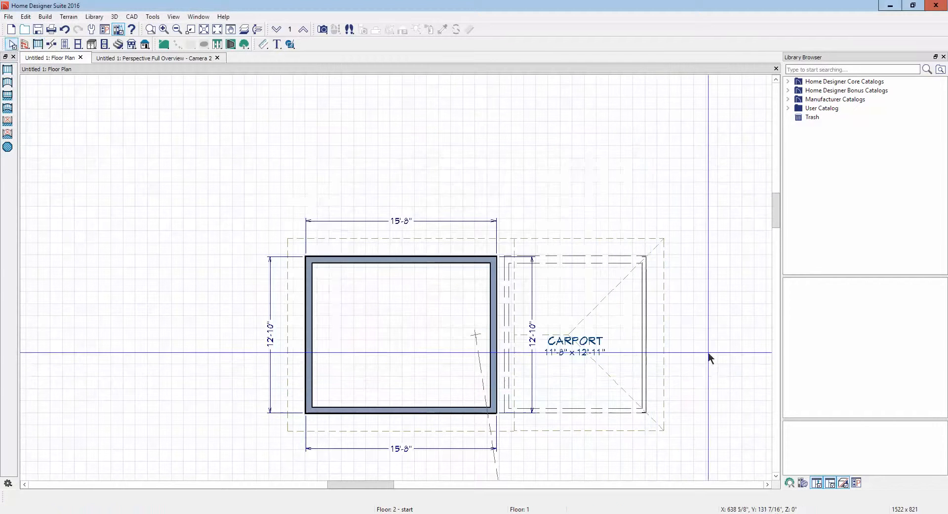
# Inspect the roof framing in a perspective framing overview and examine the junction of the two roofs in the perspective full overview.
pyautogui.hotkey('ctrl', 's')
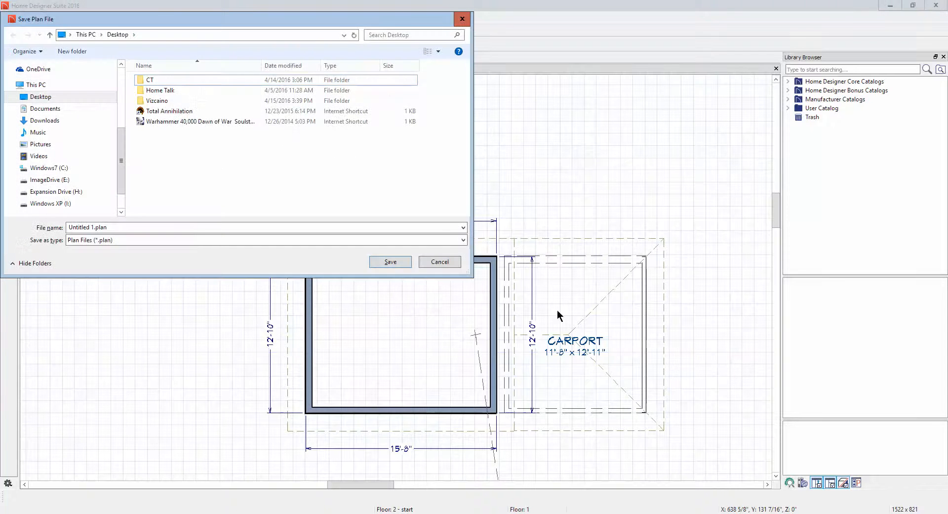
pyautogui.click(447, 263)
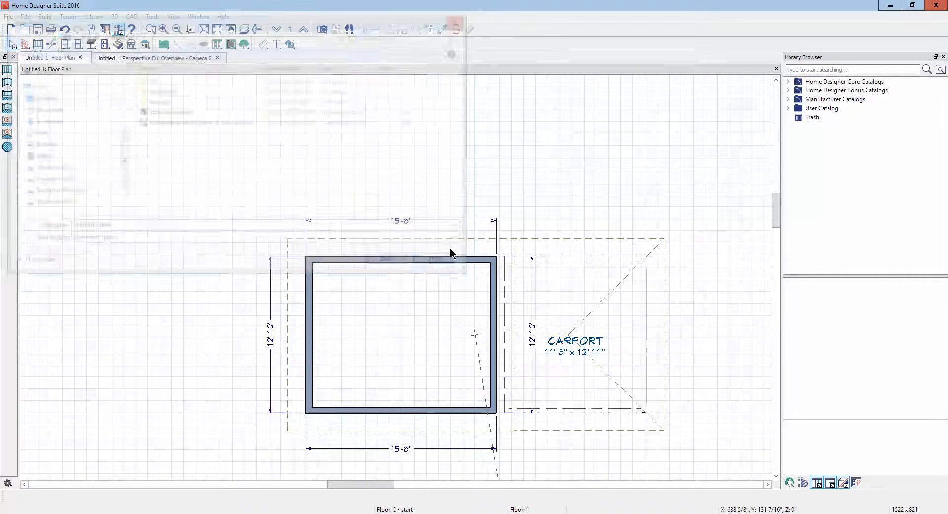
pyautogui.click(322, 29)
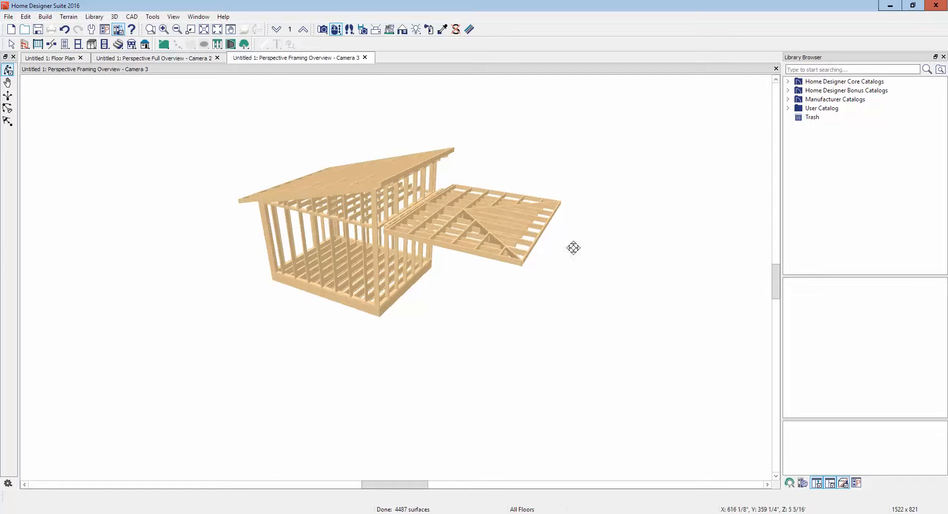
pyautogui.click(776, 69)
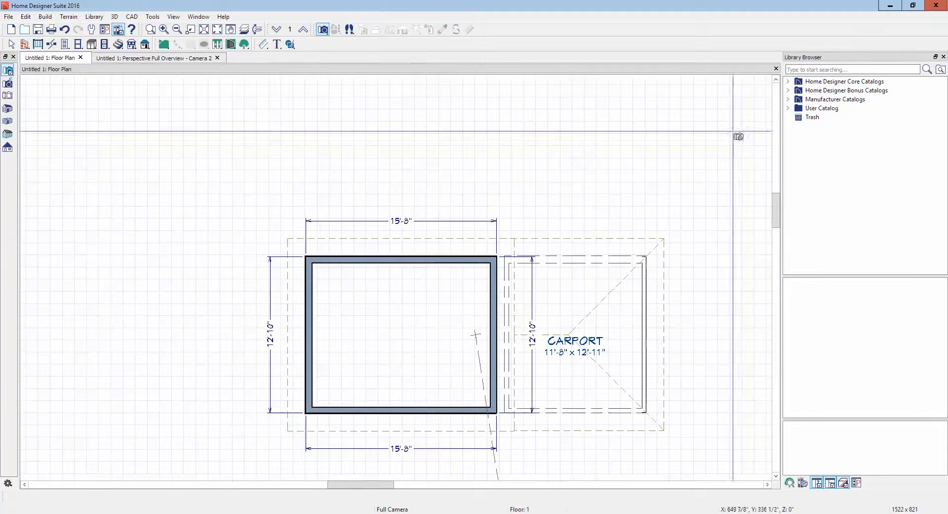
pyautogui.hotkey('ctrl', 'Tab')
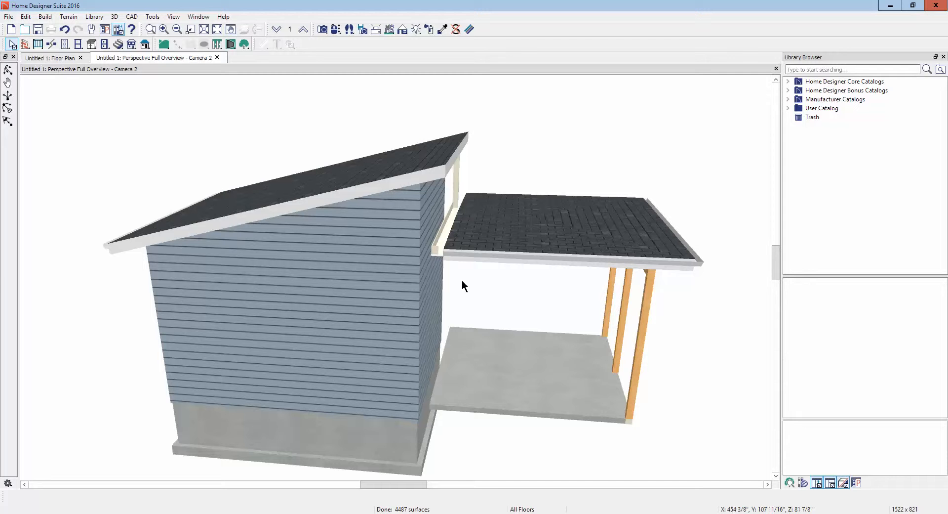
pyautogui.click(7, 73)
pyautogui.moveTo(418, 206)
pyautogui.mouseDown()
pyautogui.moveTo(392, 197)
pyautogui.moveTo(144, 210)
pyautogui.moveTo(117, 215)
pyautogui.moveTo(115, 228)
pyautogui.moveTo(148, 194)
pyautogui.moveTo(392, 203)
pyautogui.moveTo(418, 188)
pyautogui.mouseUp()
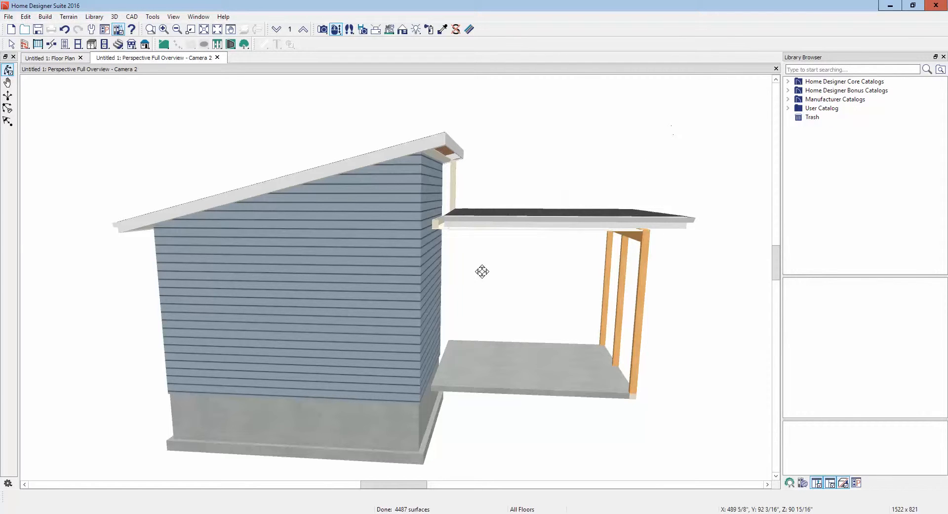
pyautogui.moveTo(470, 273); pyautogui.dragTo(456, 279)
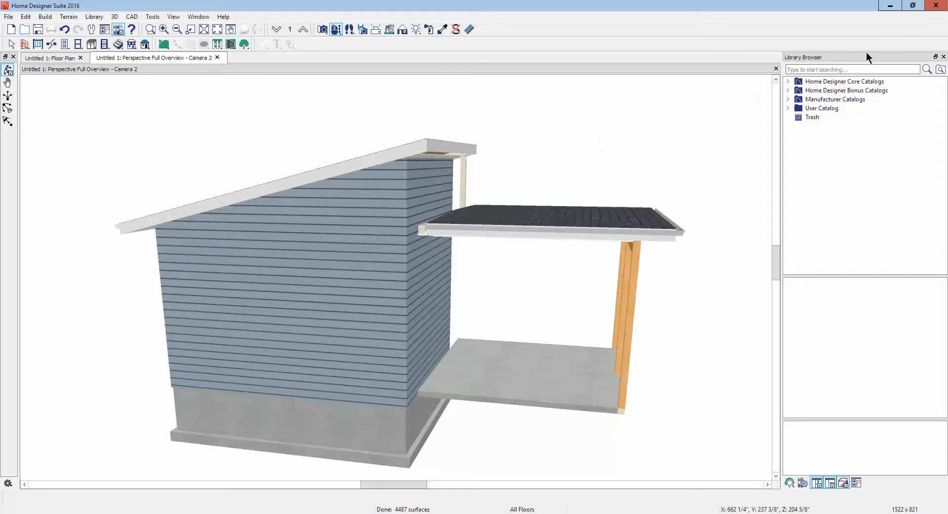
# Quit Home Designer Suite without saving and start a new Default Style plan in U.S. units in Home Designer Pro 2016.
pyautogui.click(936, 6)
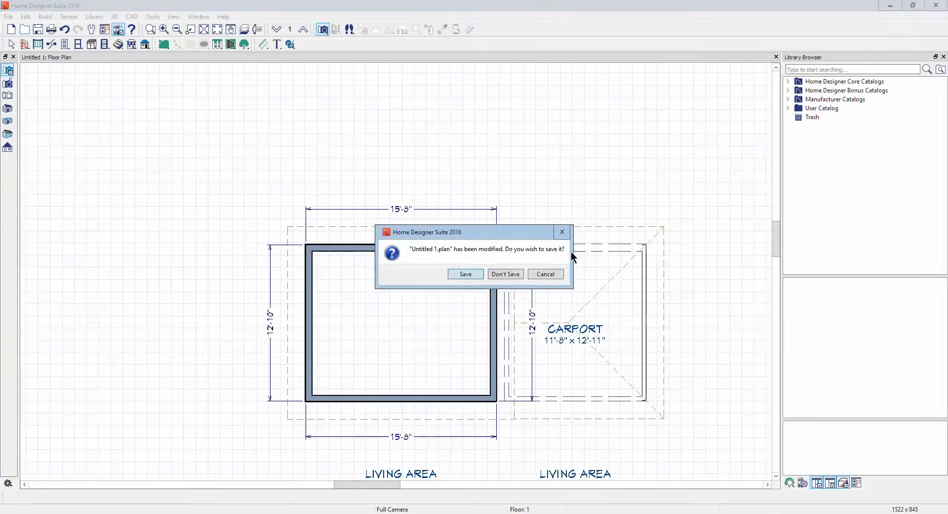
pyautogui.click(521, 273)
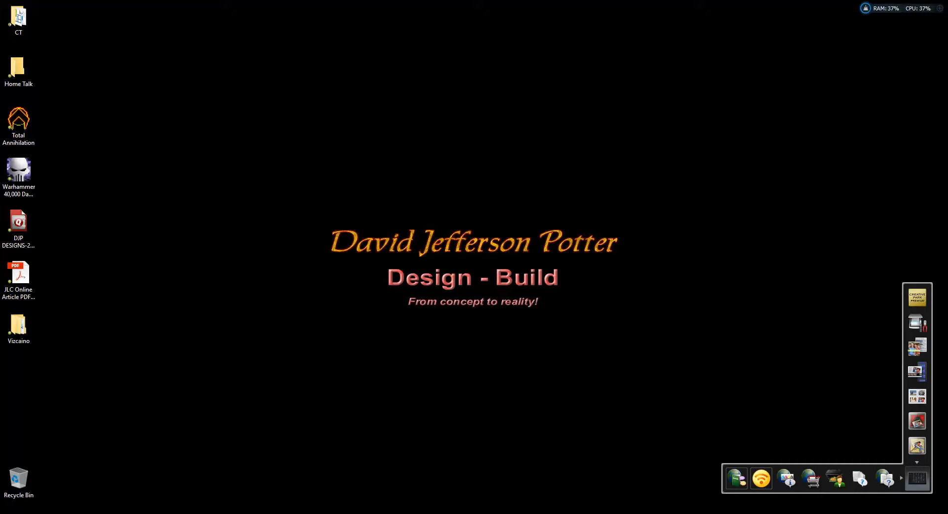
pyautogui.click(850, 513)
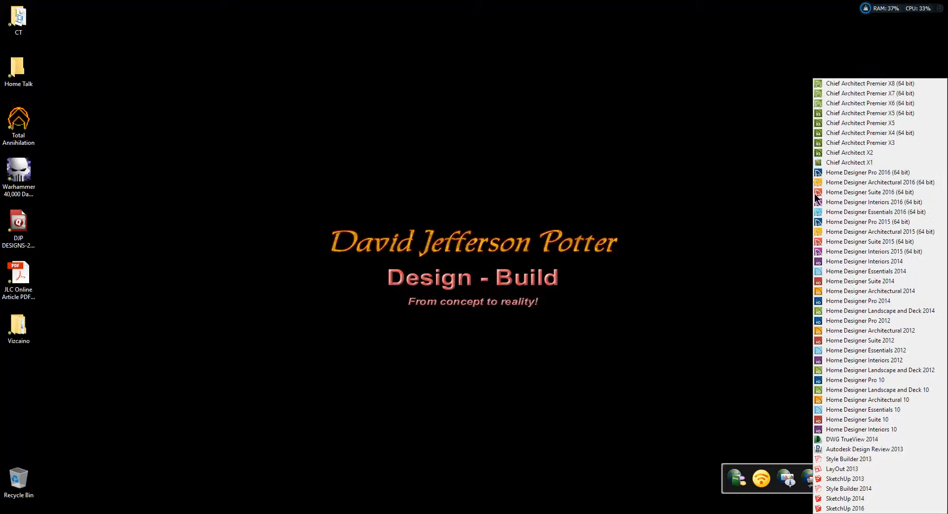
pyautogui.click(851, 174)
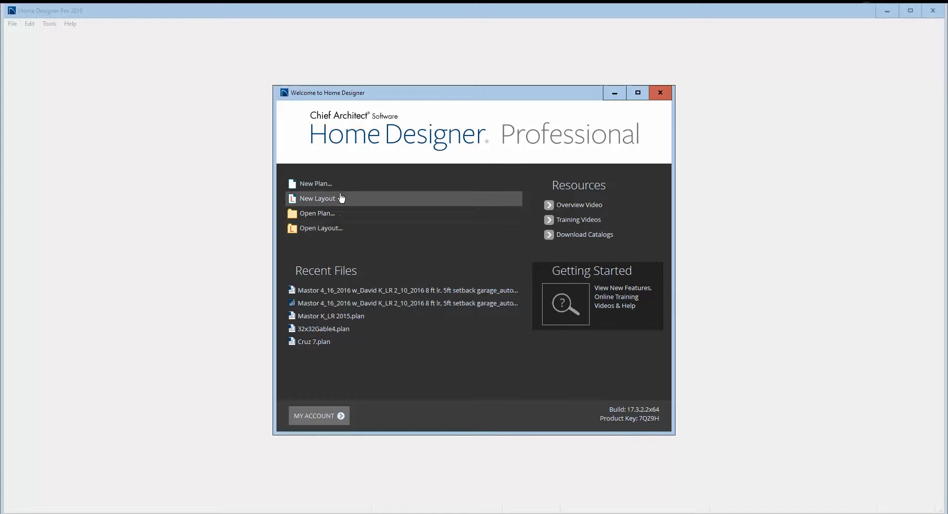
pyautogui.click(326, 184)
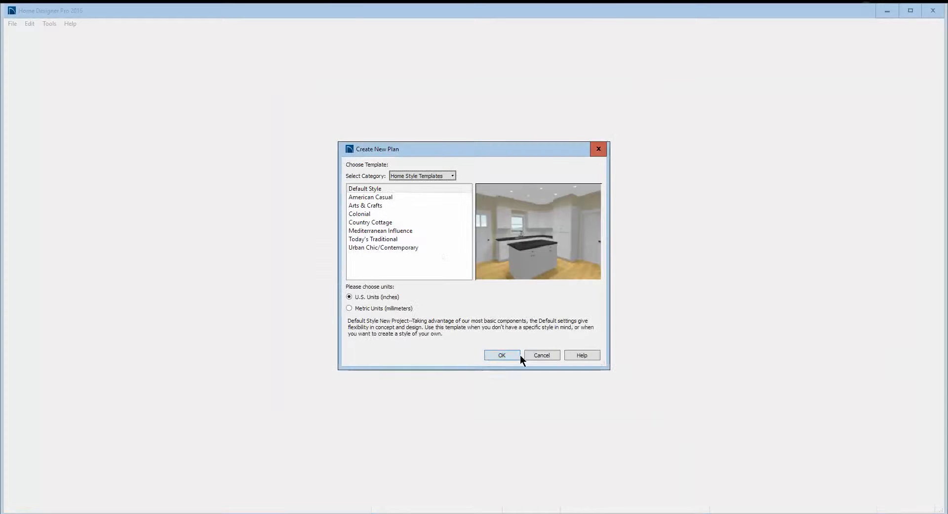
pyautogui.click(491, 355)
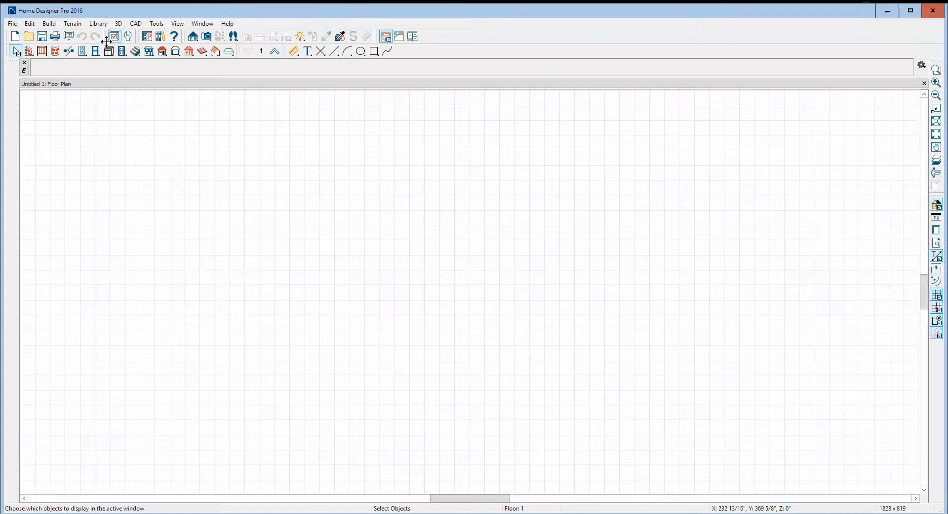
# Draw a rectangle of straight exterior walls about 19'-1" by 12' with a dividing wall about 8'-11" from the west side.
pyautogui.click(28, 51)
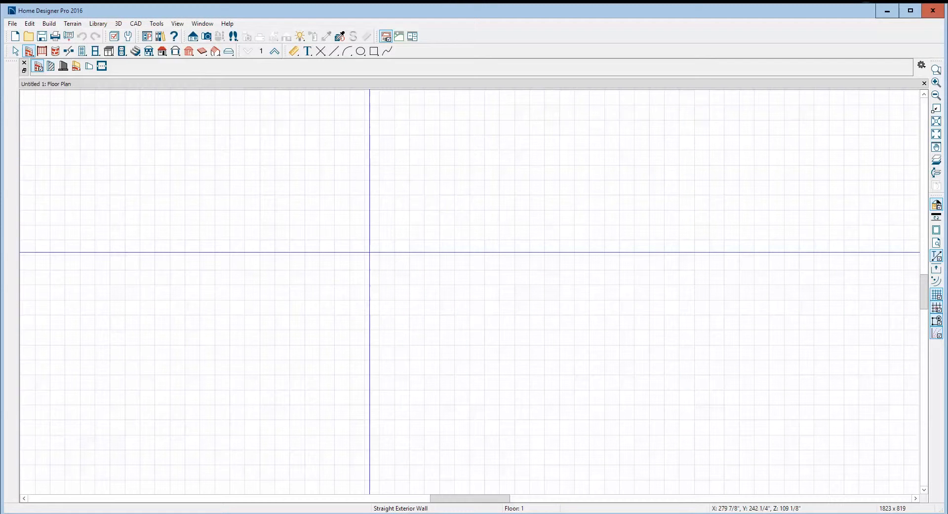
pyautogui.moveTo(370, 251)
pyautogui.mouseDown()
pyautogui.moveTo(666, 251)
pyautogui.moveTo(666, 433)
pyautogui.moveTo(369, 429)
pyautogui.moveTo(379, 429)
pyautogui.moveTo(379, 253)
pyautogui.mouseUp()
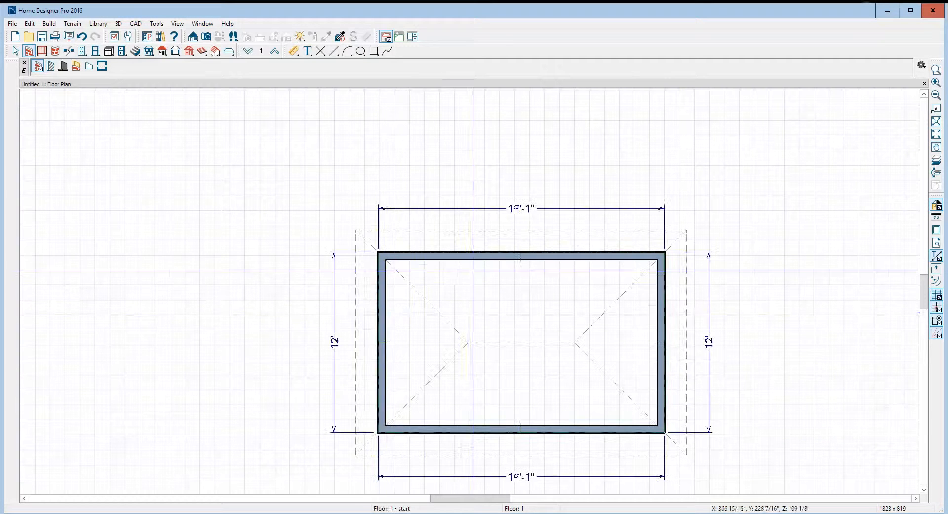
pyautogui.moveTo(511, 258); pyautogui.dragTo(512, 430)
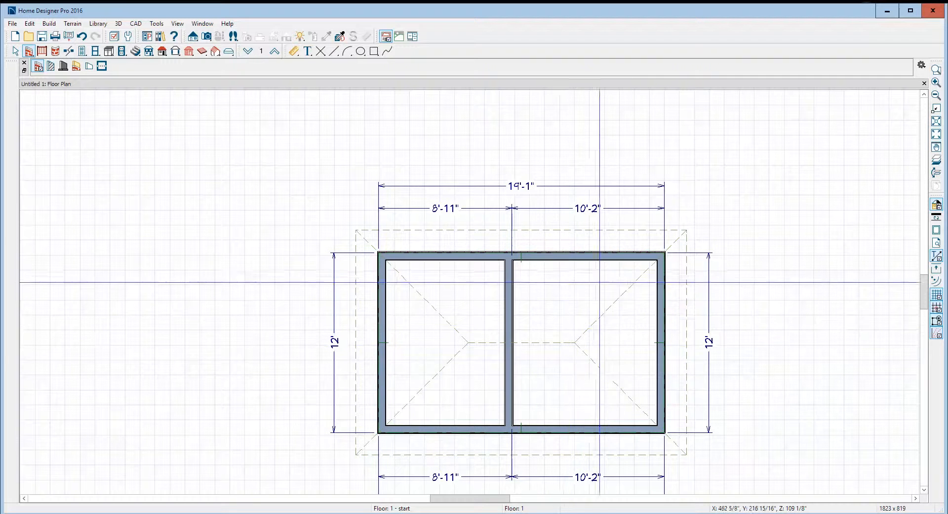
# Set the east room's type to Garage and give it the custom room name carport.
pyautogui.rightClick(583, 296)
pyautogui.click(607, 324)
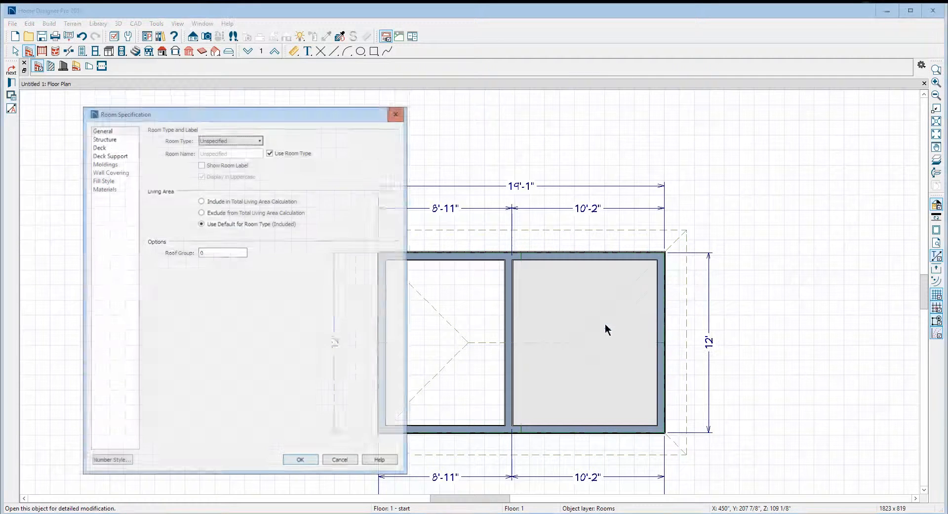
pyautogui.click(260, 139)
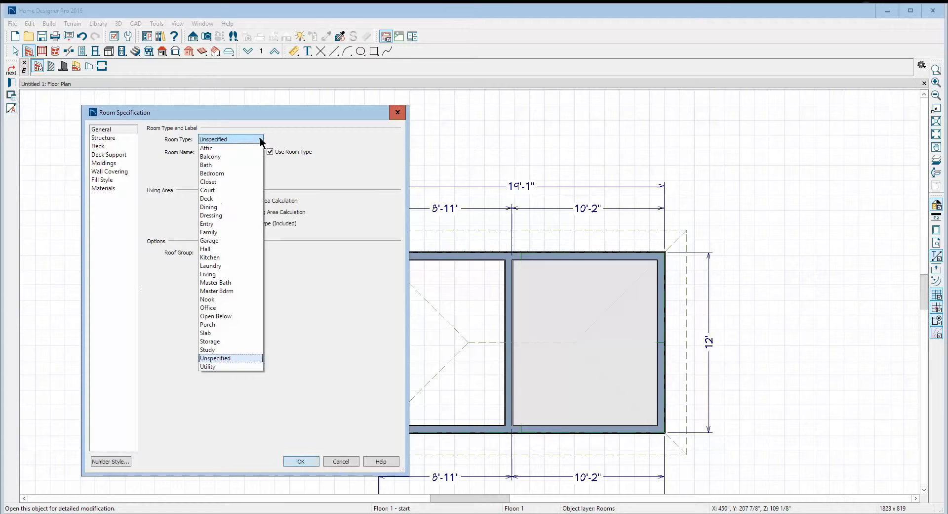
pyautogui.click(244, 240)
pyautogui.click(269, 152)
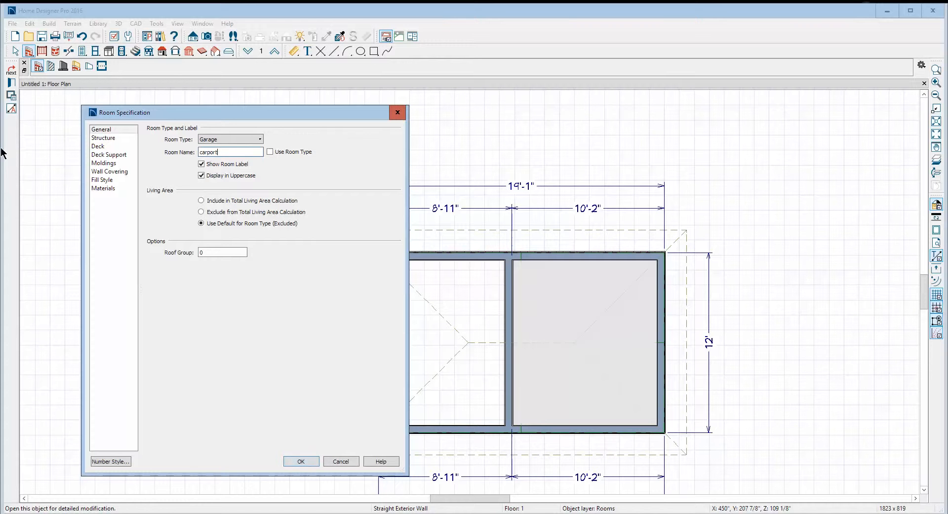
pyautogui.click(301, 461)
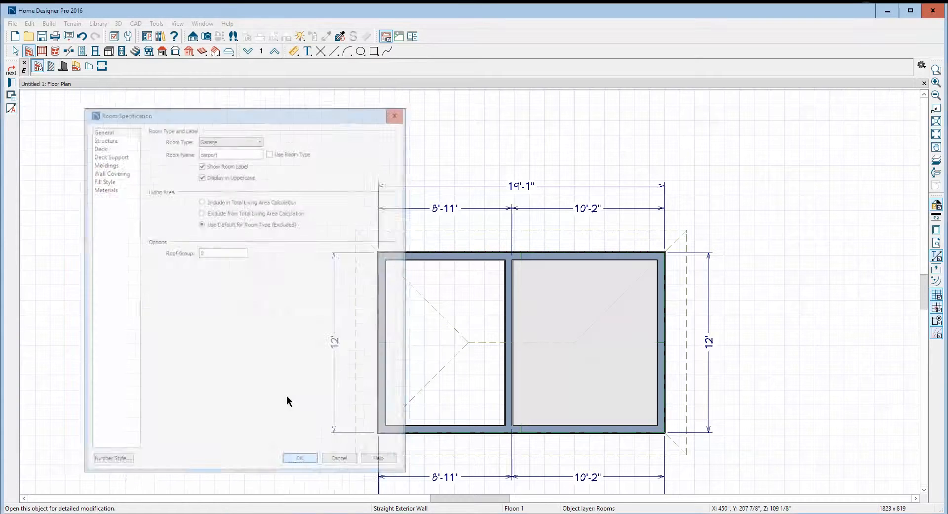
# Delete the east, north and south roof planes, agreeing to turn off Auto Rebuild Roofs.
pyautogui.scroll(-3, 346, 336)
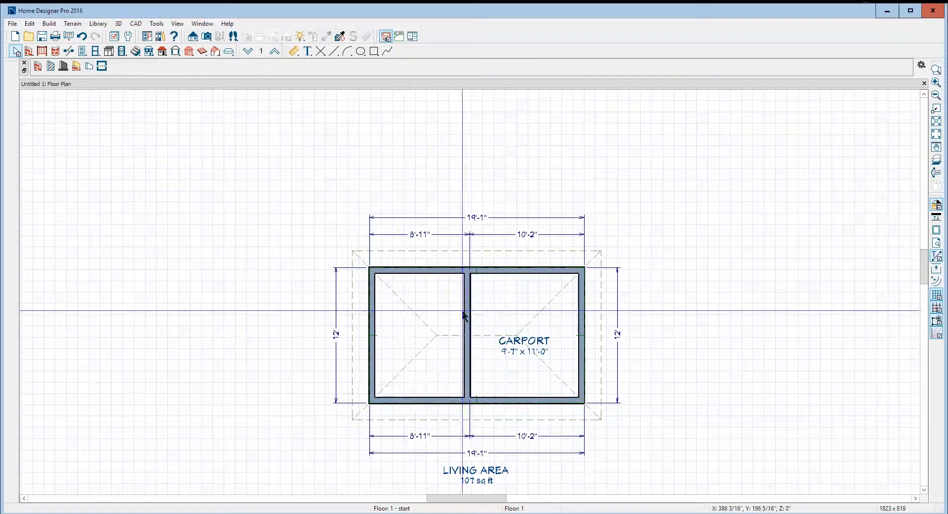
pyautogui.click(601, 329)
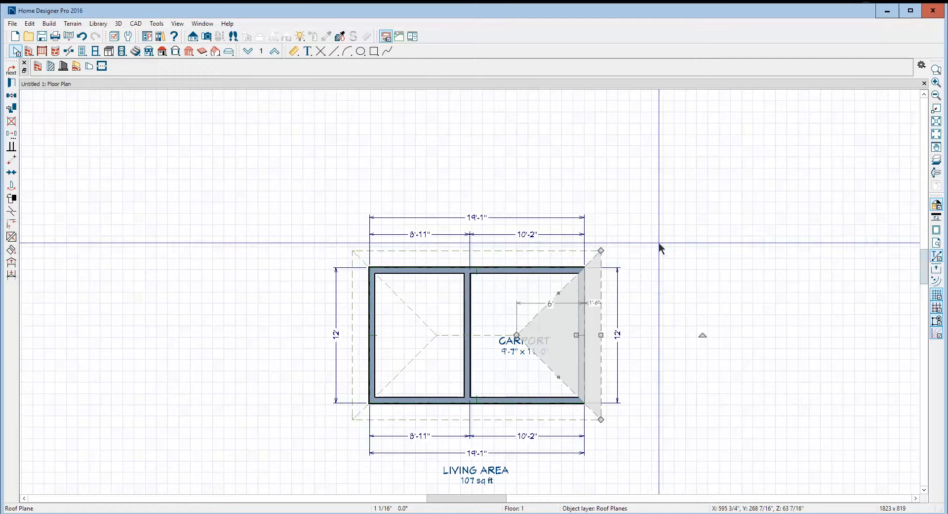
pyautogui.press('Delete')
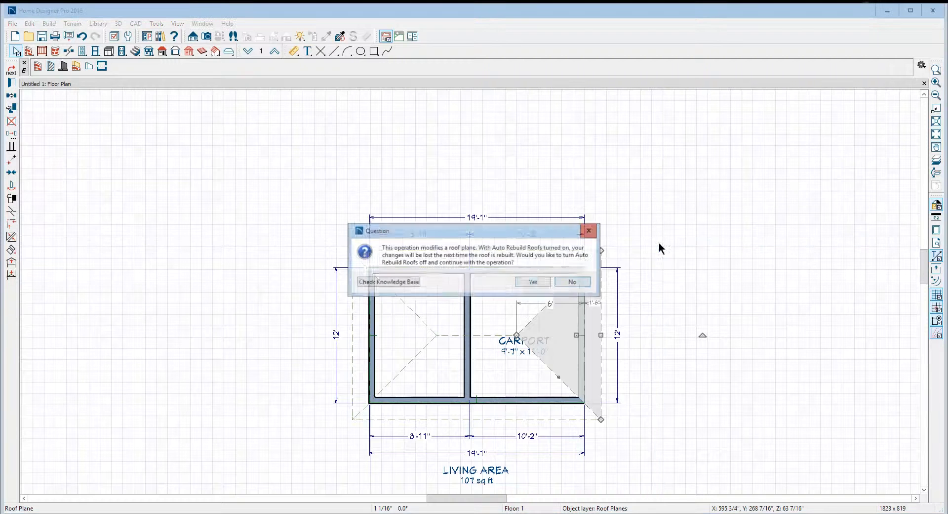
pyautogui.click(533, 282)
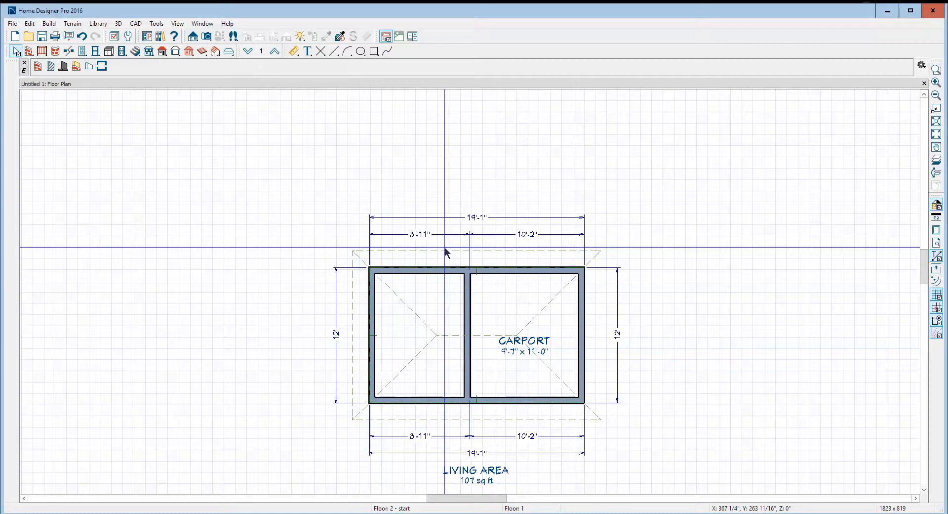
pyautogui.click(505, 251)
pyautogui.moveTo(504, 251); pyautogui.dragTo(428, 420)
pyautogui.press('Delete')
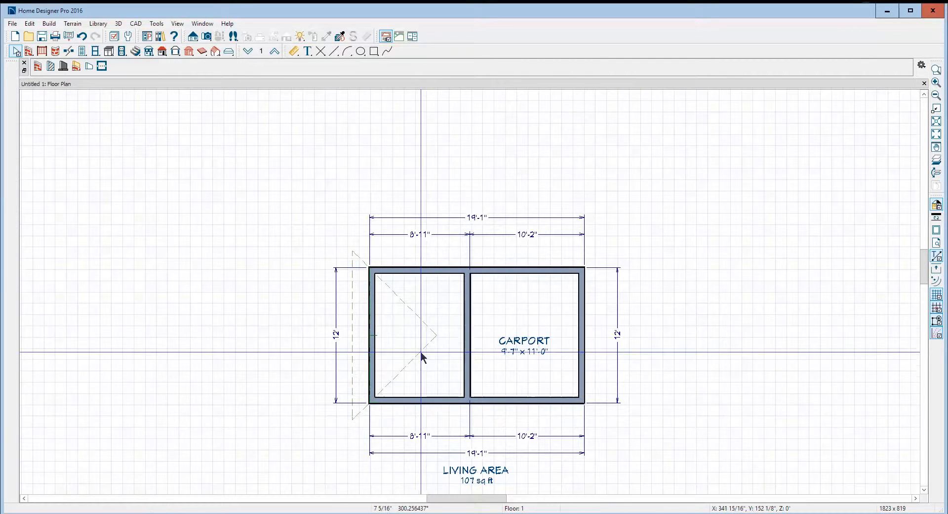
# Reshape the remaining triangular west roof plane into a rectangle and extend its ridge edge about 1'-2" past the dividing wall.
pyautogui.click(421, 353)
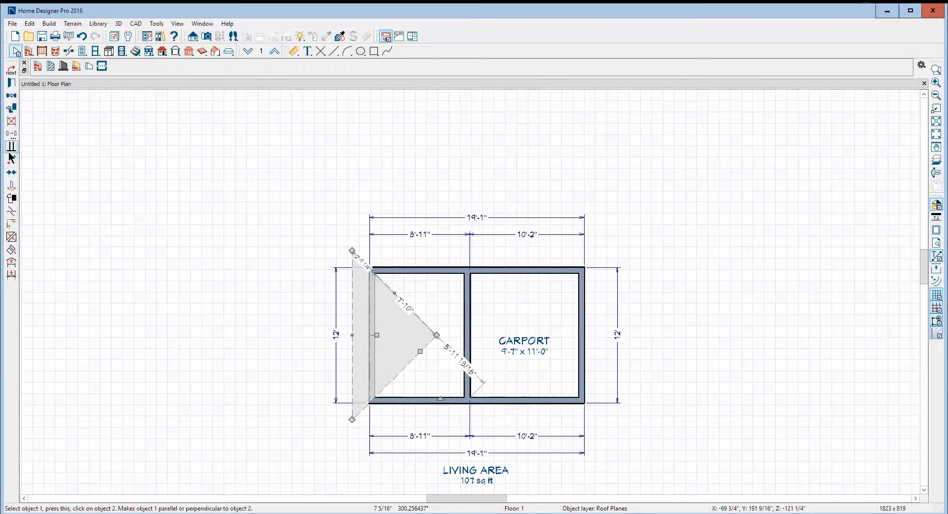
pyautogui.click(15, 210)
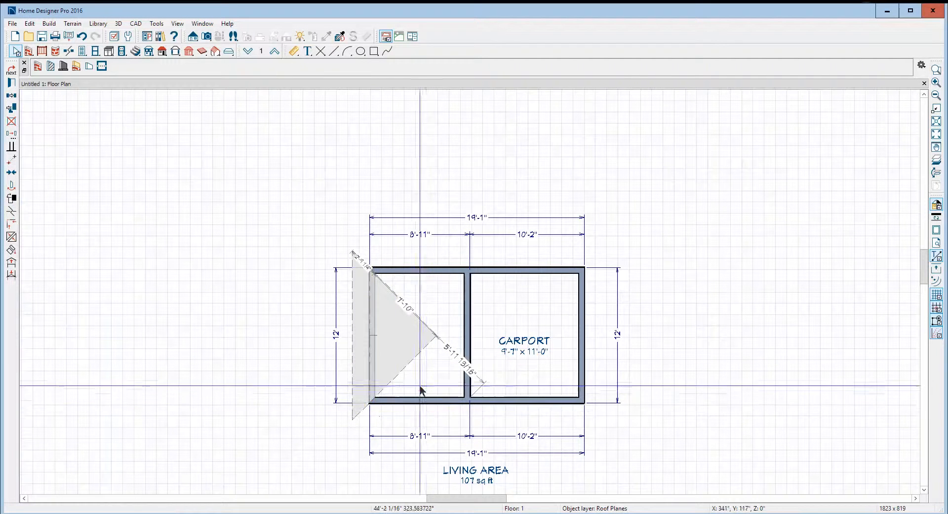
pyautogui.click(403, 366)
pyautogui.moveTo(405, 368); pyautogui.dragTo(436, 250)
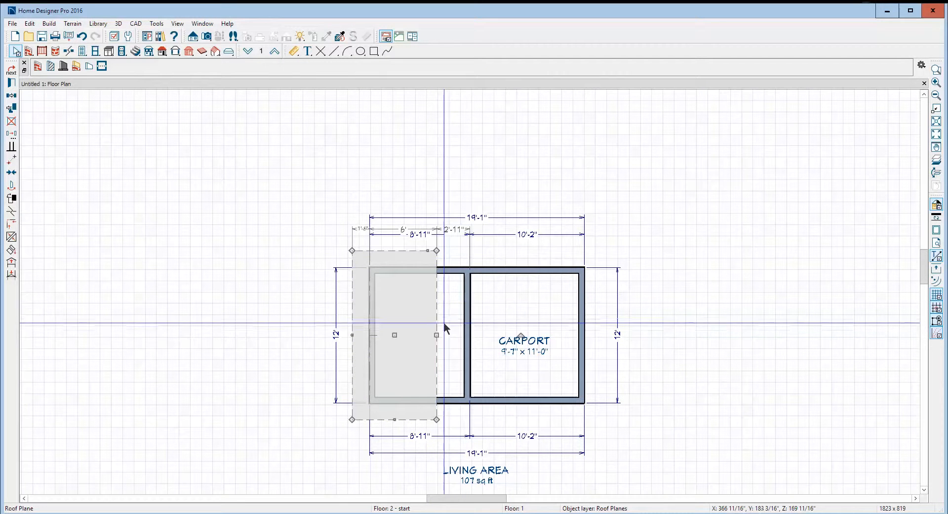
pyautogui.moveTo(437, 335); pyautogui.dragTo(483, 335)
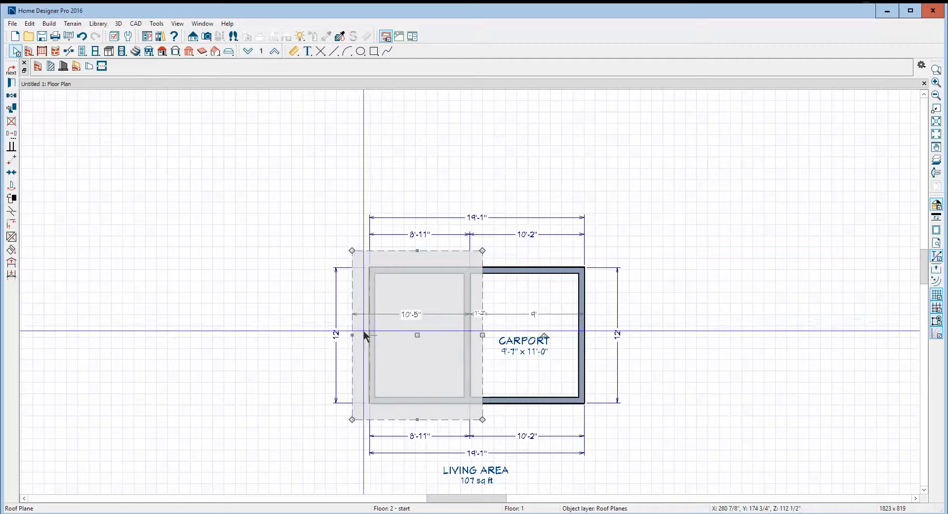
# Set the west roof plane's pitch to 4 in 12.
pyautogui.click(11, 82)
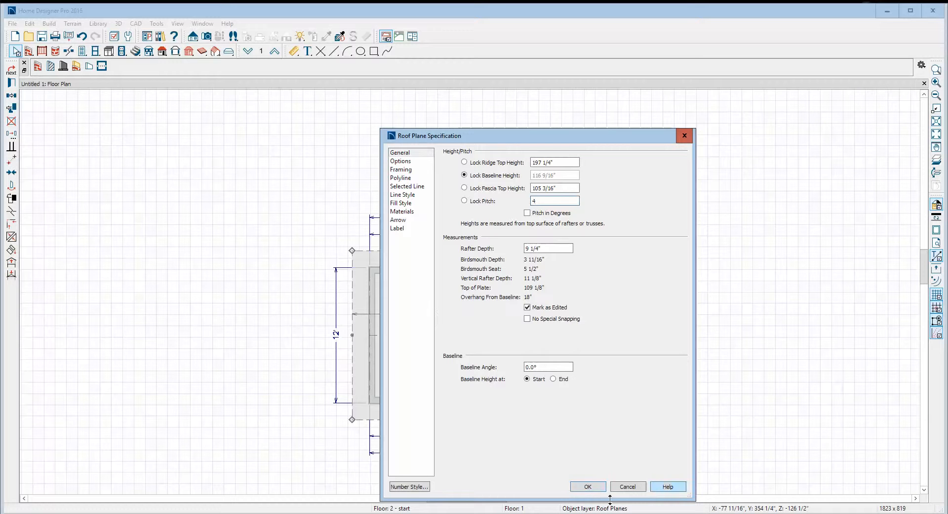
pyautogui.click(588, 486)
pyautogui.click(669, 332)
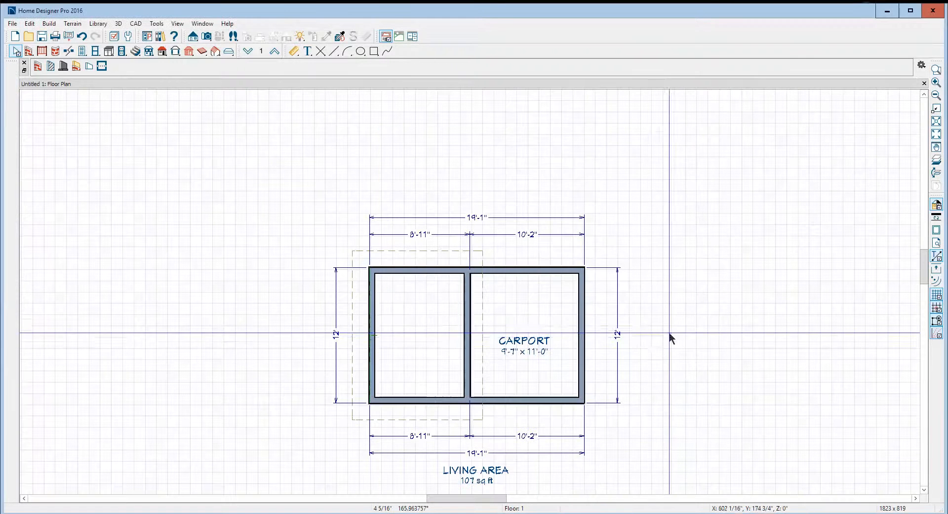
# Examine the new shed roof and the uncovered carport walls in a perspective full overview.
pyautogui.hotkey('ctrl', 's')
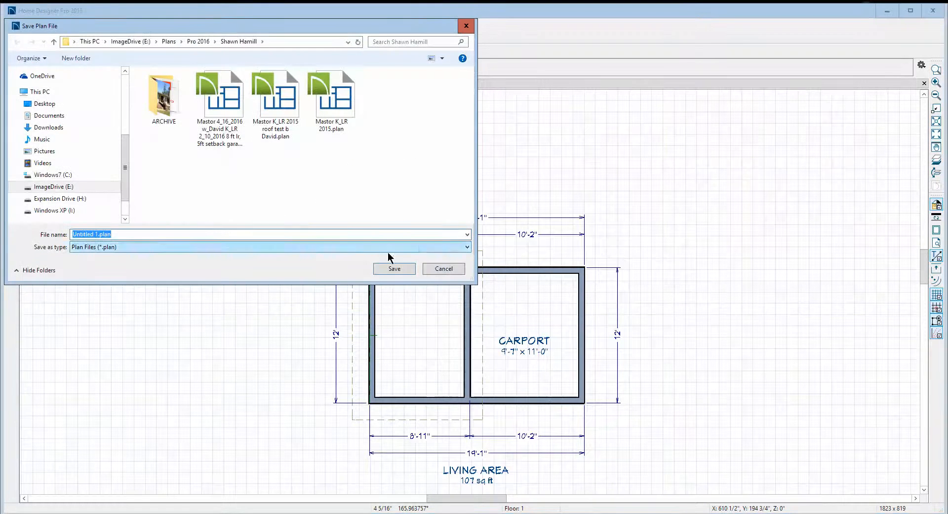
pyautogui.click(445, 267)
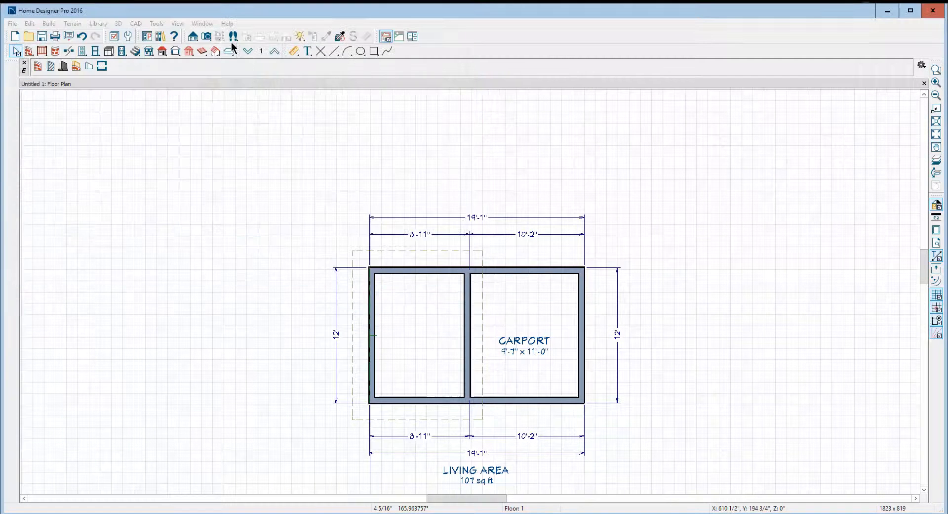
pyautogui.click(207, 37)
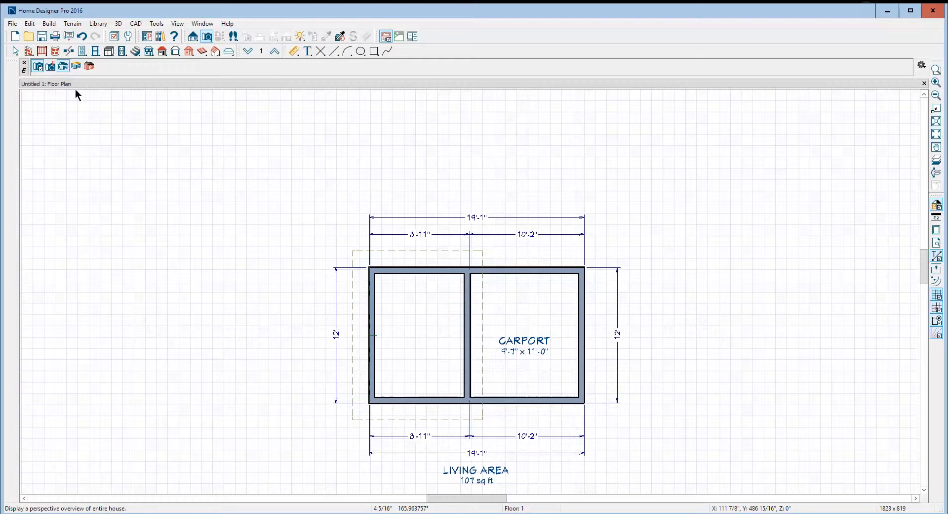
pyautogui.moveTo(451, 320); pyautogui.dragTo(512, 345)
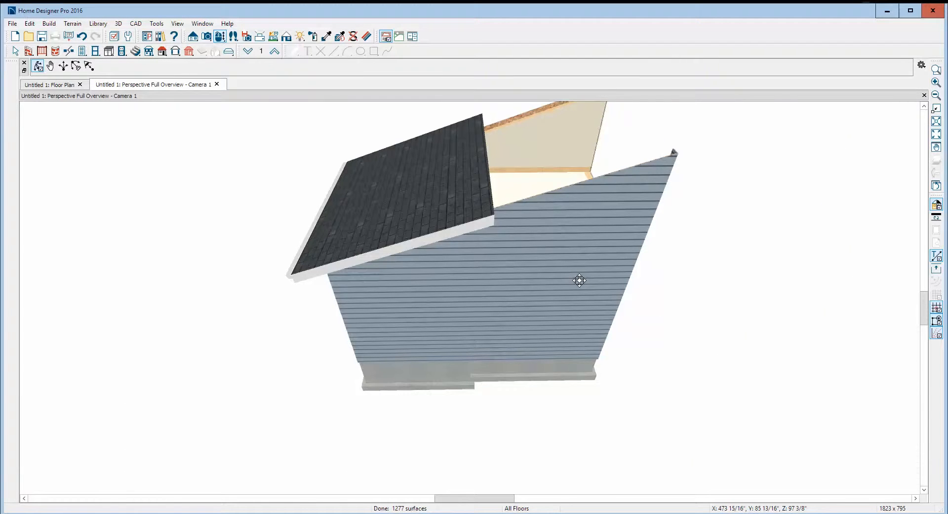
# Show the perspective overview and the floor plan side by side, with the room and carport framed in the plan.
pyautogui.hotkey('shift', 't')
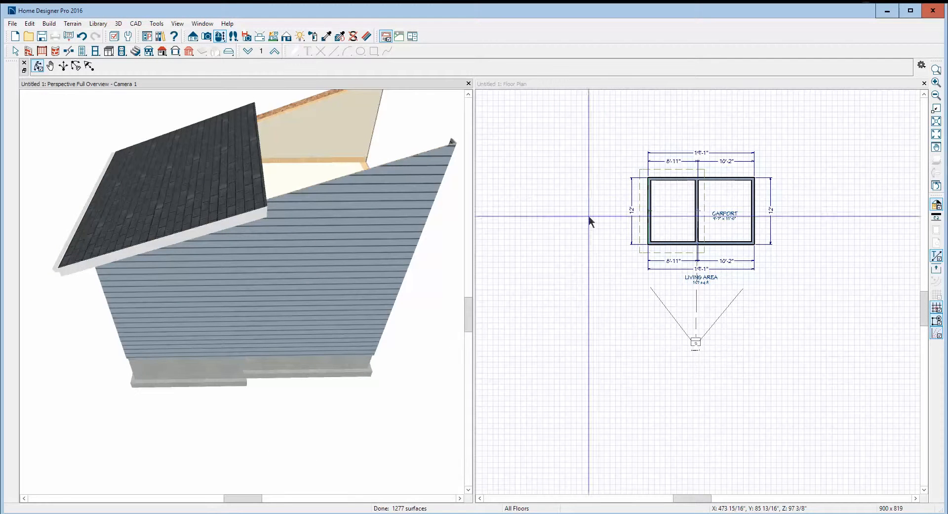
pyautogui.scroll(2, 752, 203)
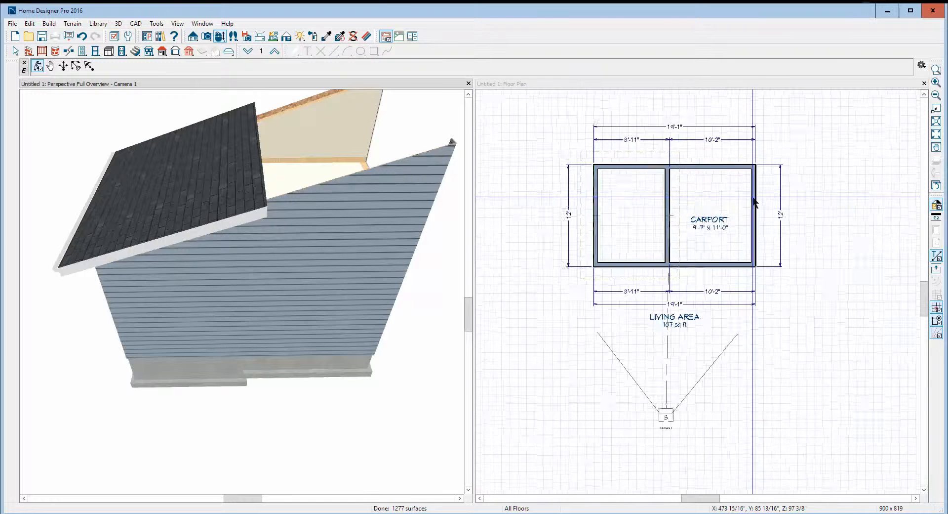
pyautogui.scroll(-1, 754, 202)
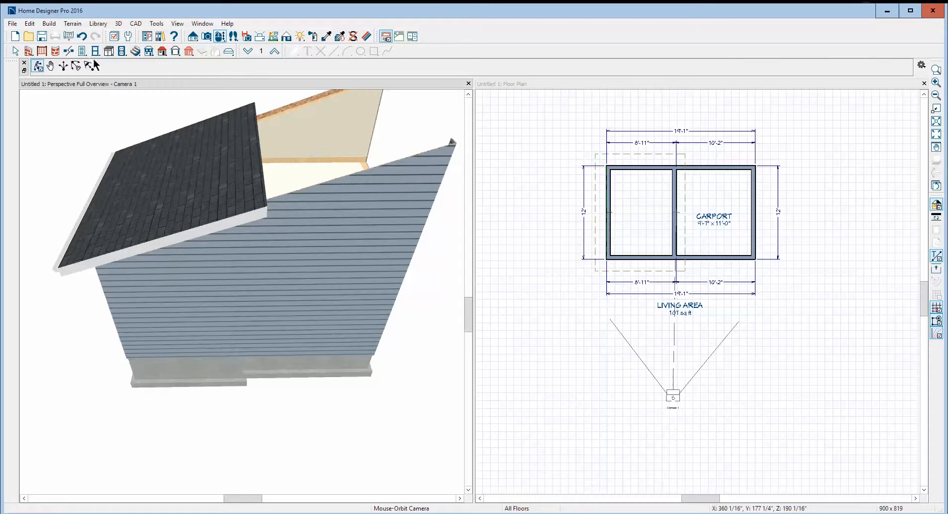
# Draw a roof plane over the carport with its baseline along the outer east wall, rising about 10' to the dividing wall.
pyautogui.click(163, 51)
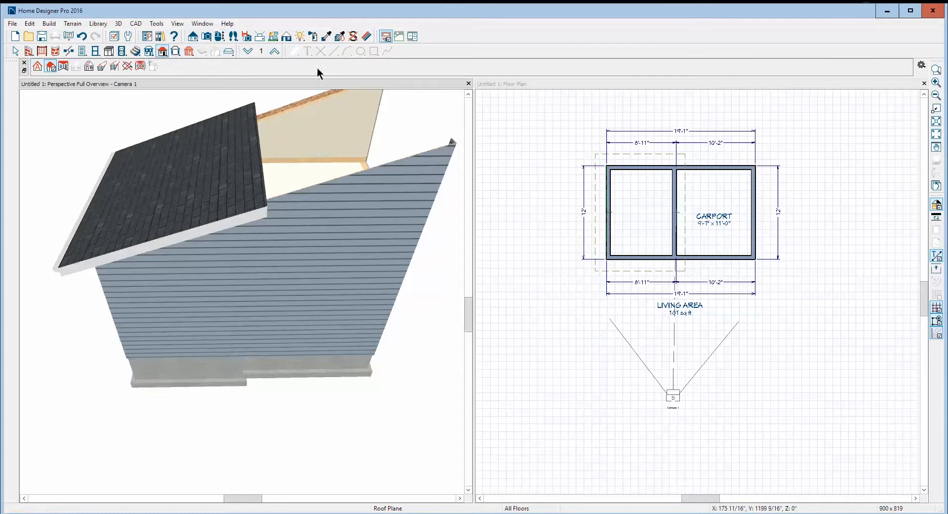
pyautogui.scroll(1, 742, 176)
pyautogui.scroll(1, 742, 176)
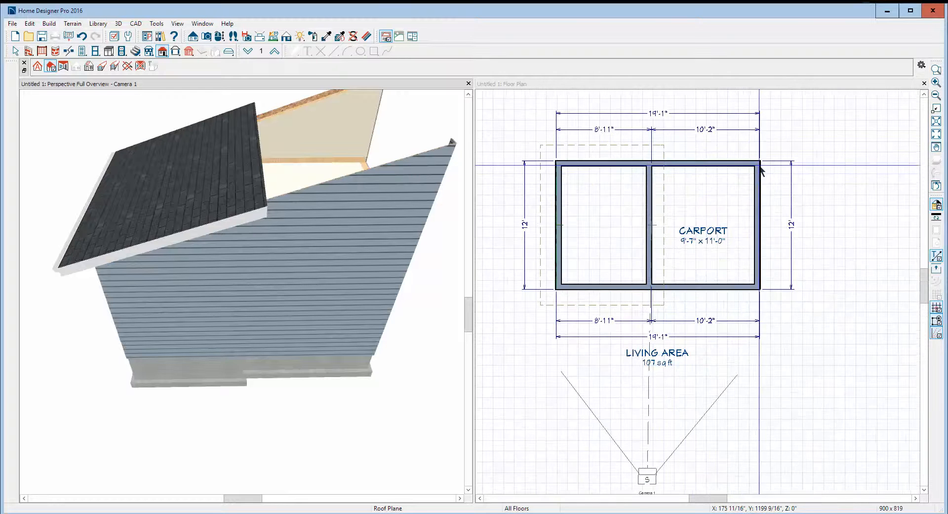
pyautogui.click(566, 85)
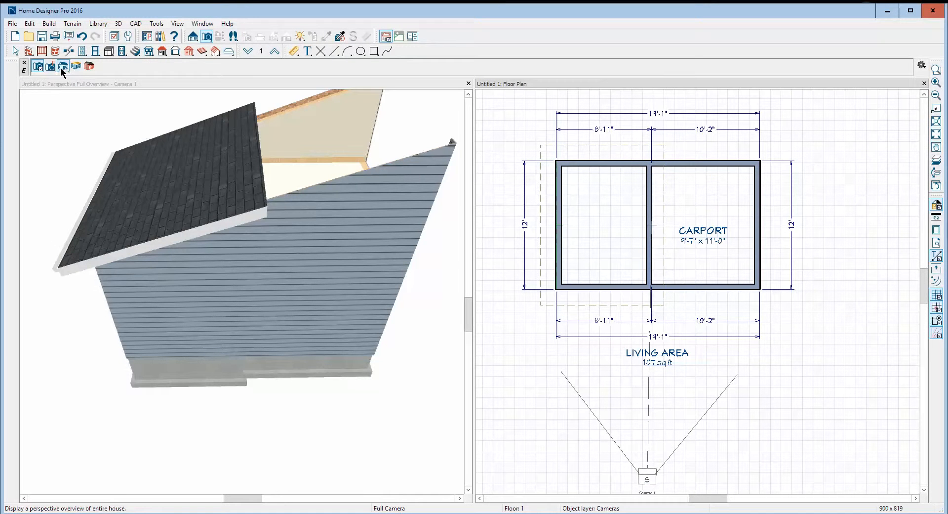
pyautogui.click(162, 52)
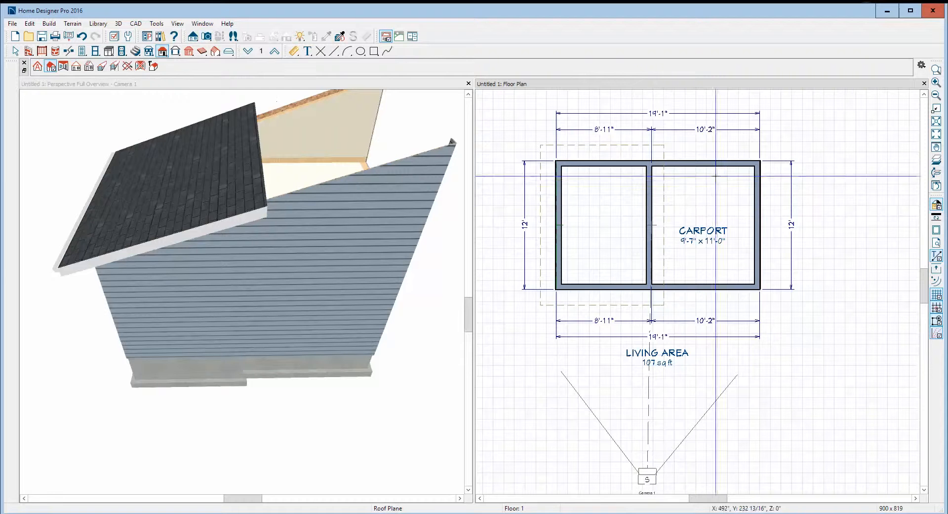
pyautogui.moveTo(760, 161); pyautogui.dragTo(759, 289)
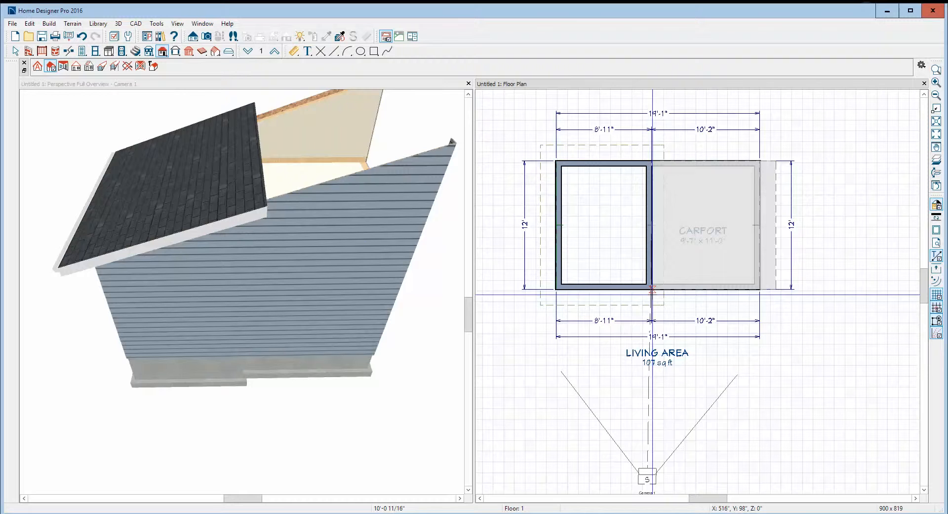
pyautogui.click(652, 289)
pyautogui.press('space')
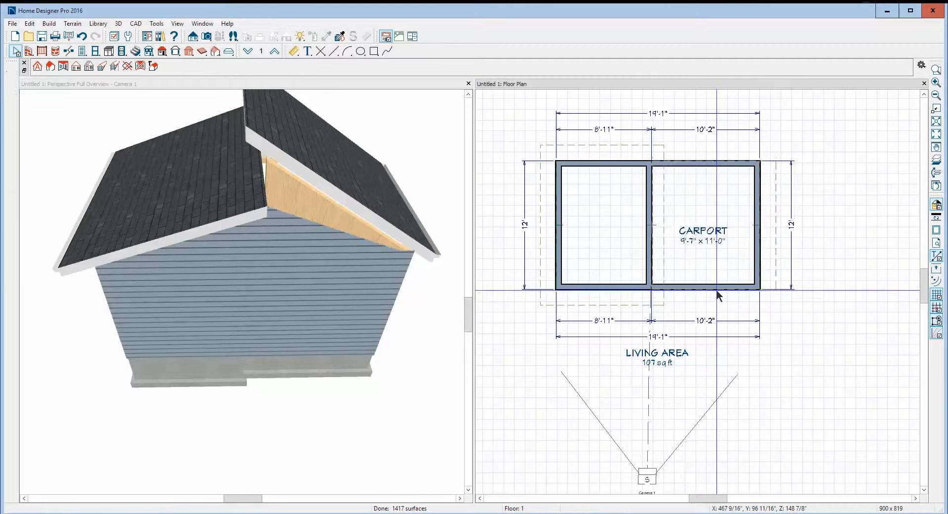
# Extend the carport roof plane's south and north edges 1'-6" past the walls, in line with the shed roof's edges.
pyautogui.click(778, 270)
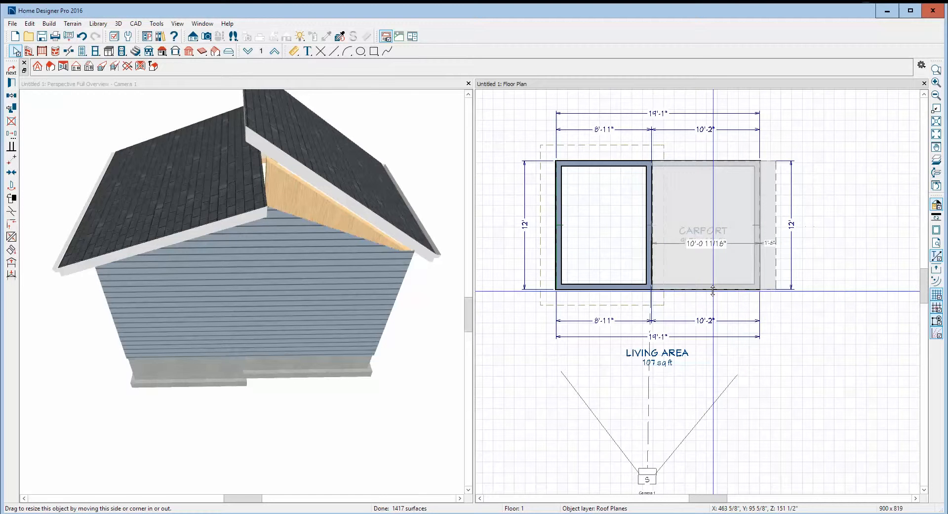
pyautogui.moveTo(713, 290); pyautogui.dragTo(713, 304)
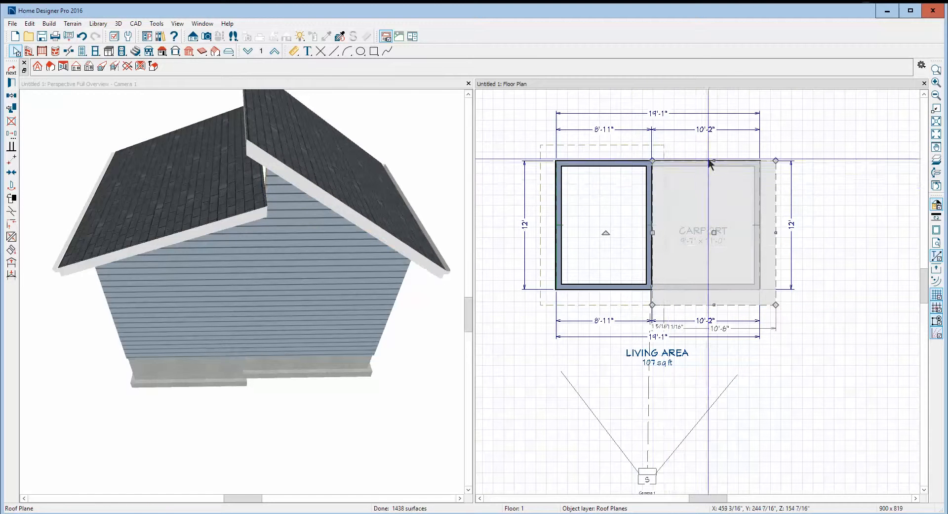
pyautogui.moveTo(711, 162); pyautogui.dragTo(711, 145)
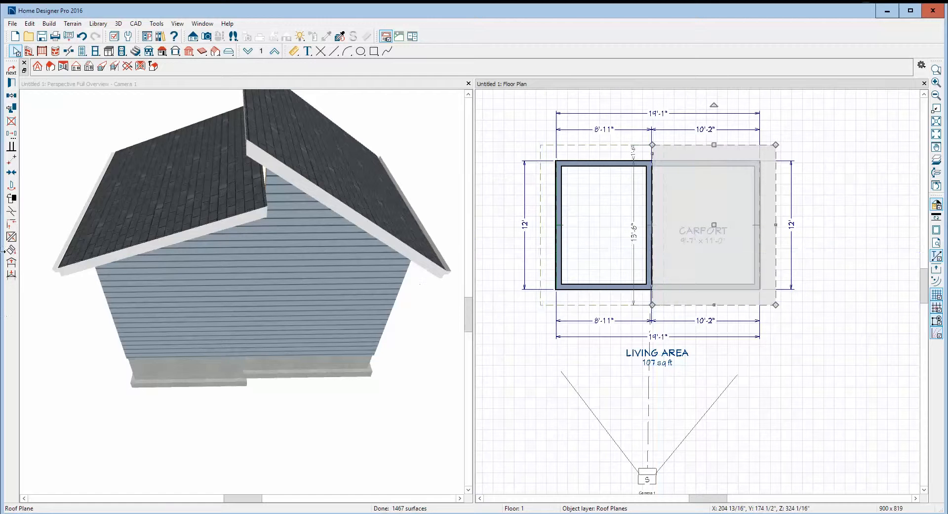
pyautogui.click(10, 74)
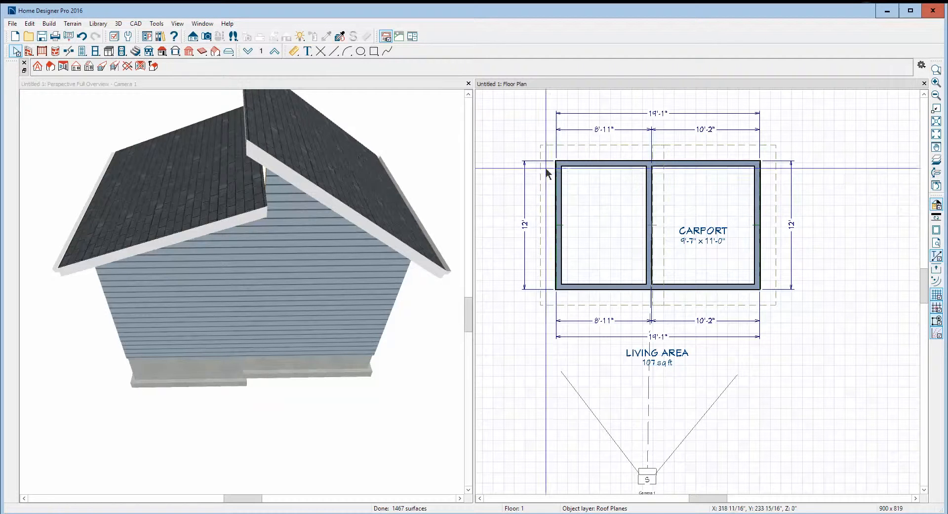
# Flatten the carport roof plane by setting its pitch to 0 in 12.
pyautogui.click(716, 148)
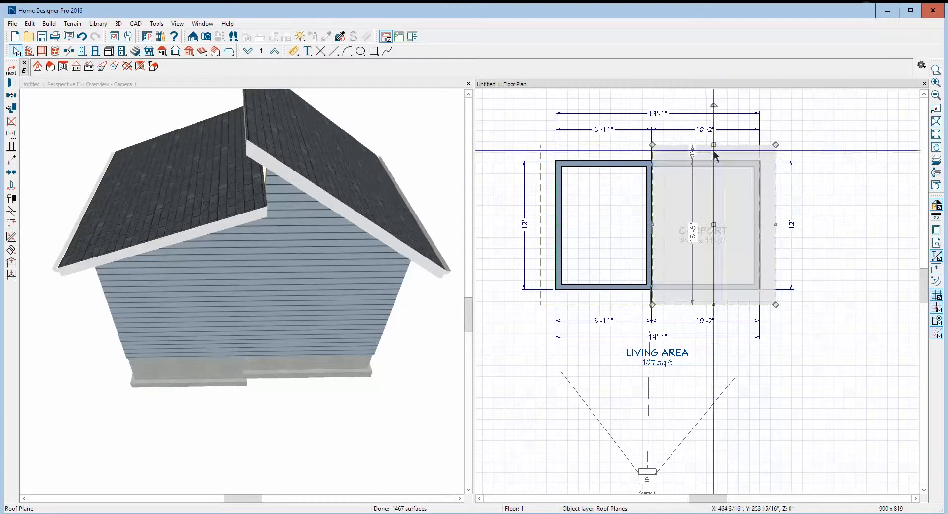
pyautogui.click(13, 83)
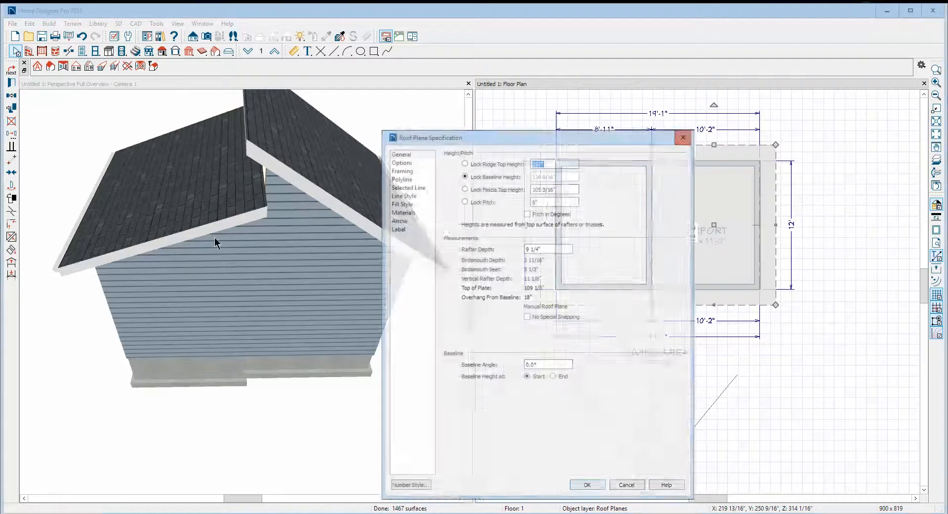
pyautogui.click(540, 202)
pyautogui.moveTo(518, 195); pyautogui.dragTo(324, 200)
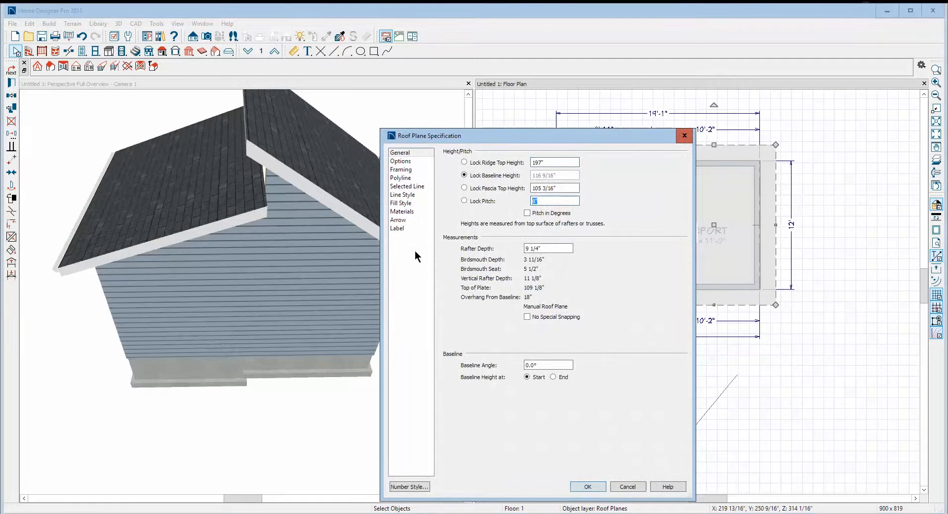
pyautogui.write('0')
pyautogui.click(599, 486)
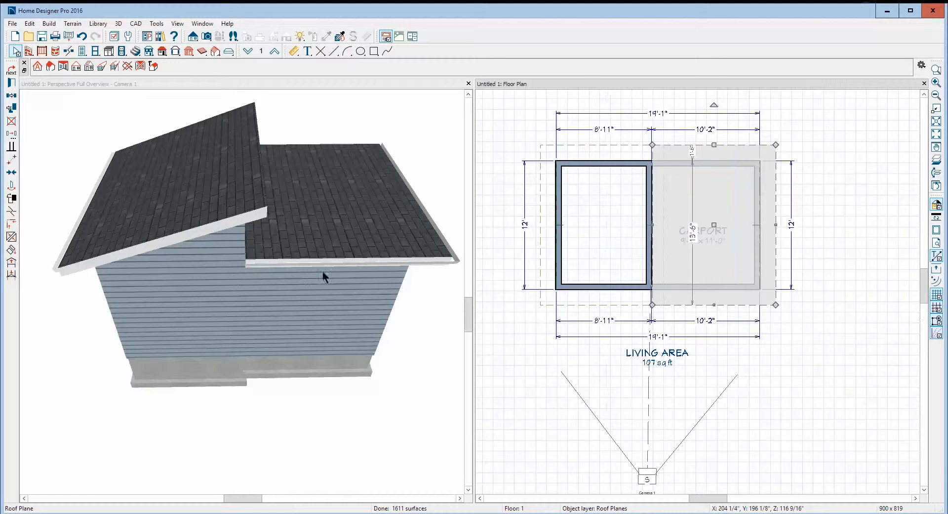
pyautogui.press('Escape')
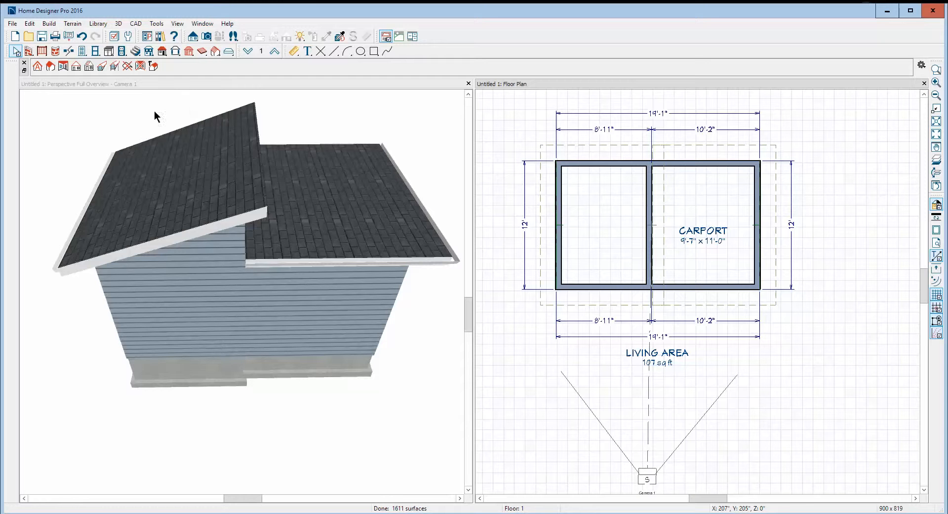
# Break the south and north exterior walls where they meet the dividing wall.
pyautogui.click(68, 51)
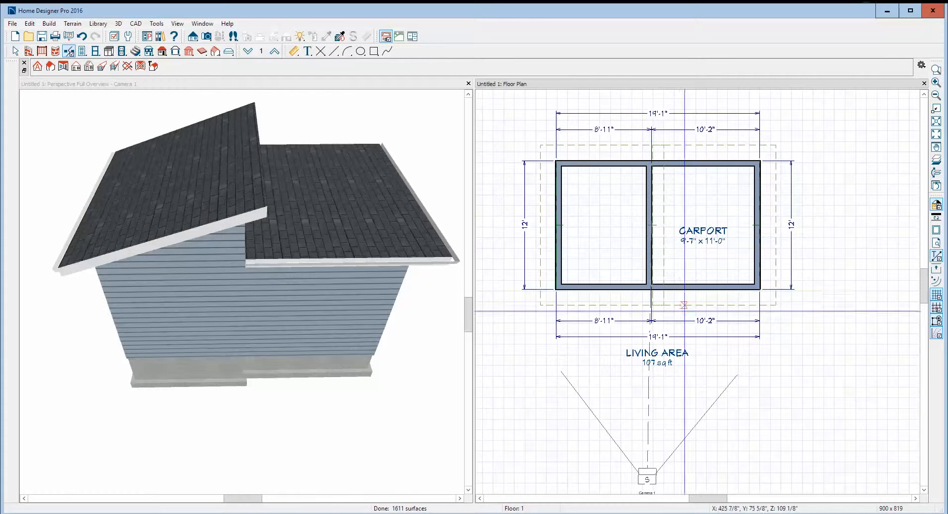
pyautogui.click(651, 286)
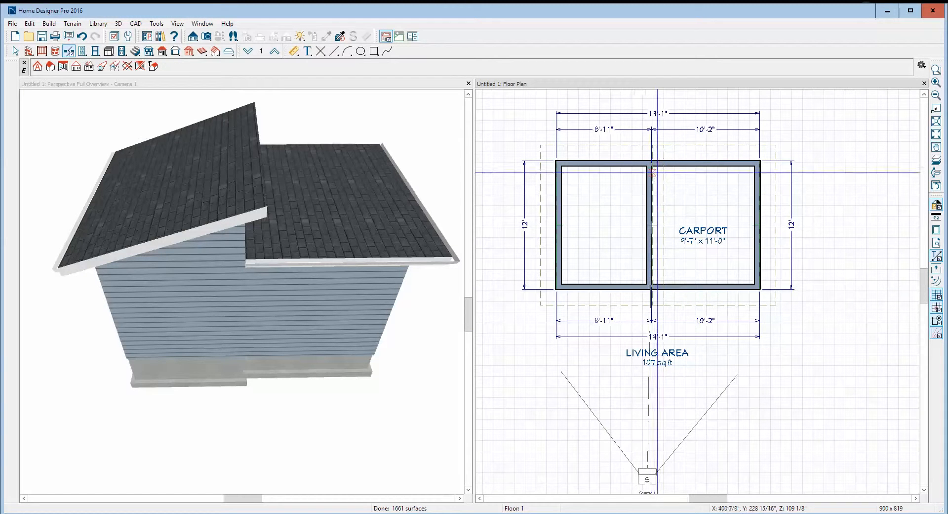
pyautogui.click(653, 166)
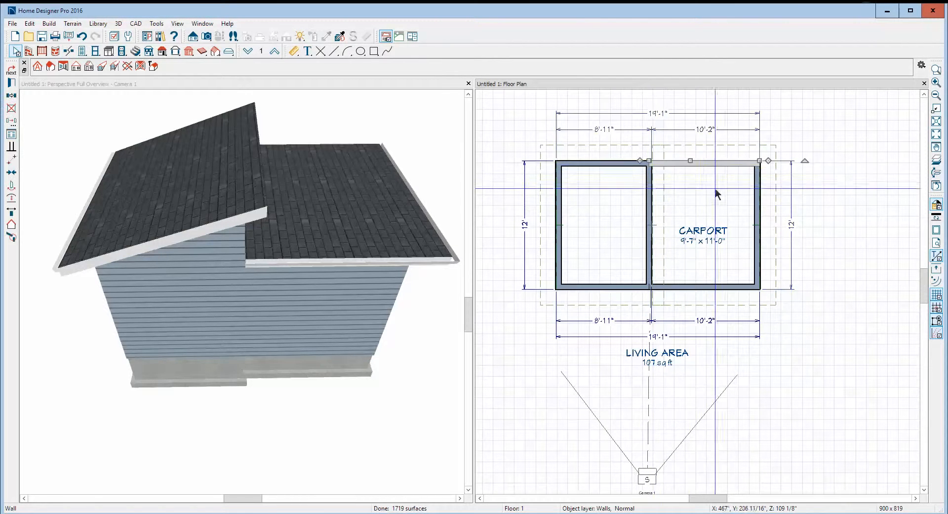
# Make the carport's north and south wall segments invisible.
pyautogui.keyDown('shift'); pyautogui.click(711, 287); pyautogui.keyUp('shift')
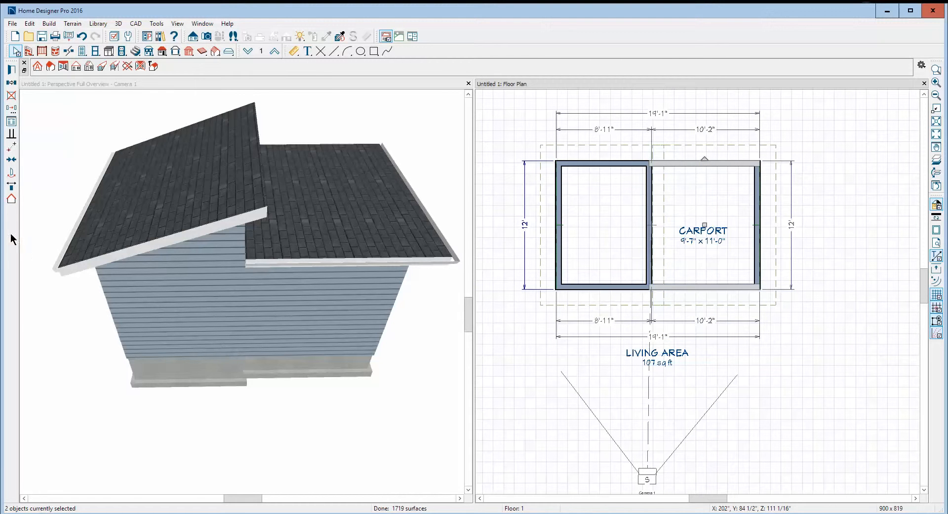
pyautogui.click(9, 72)
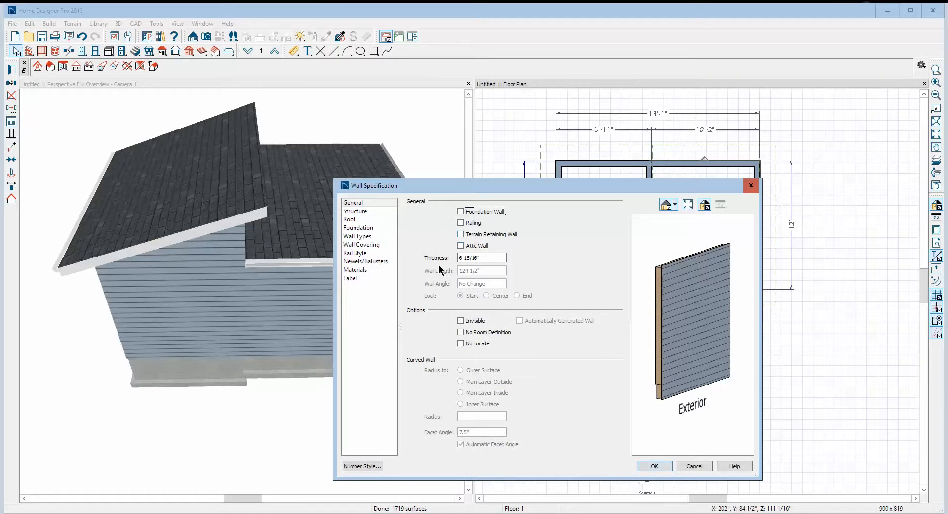
pyautogui.click(465, 320)
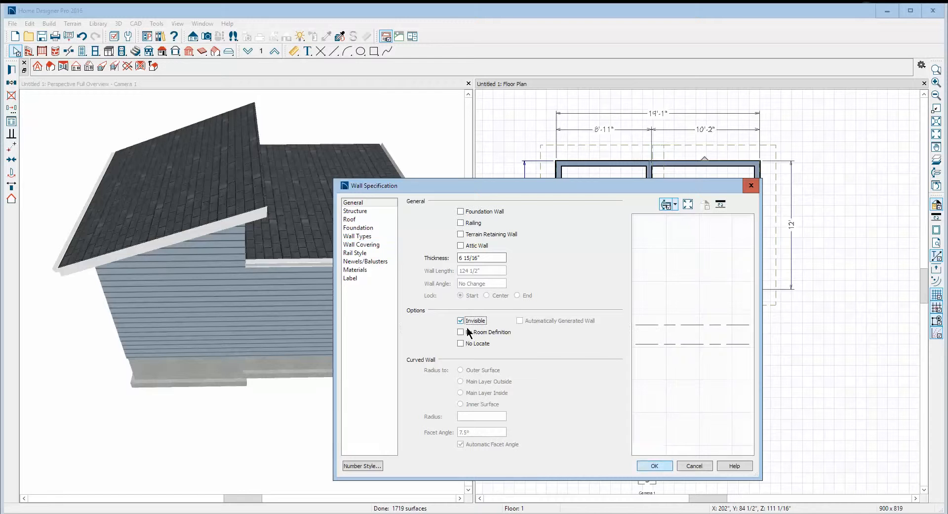
pyautogui.click(653, 467)
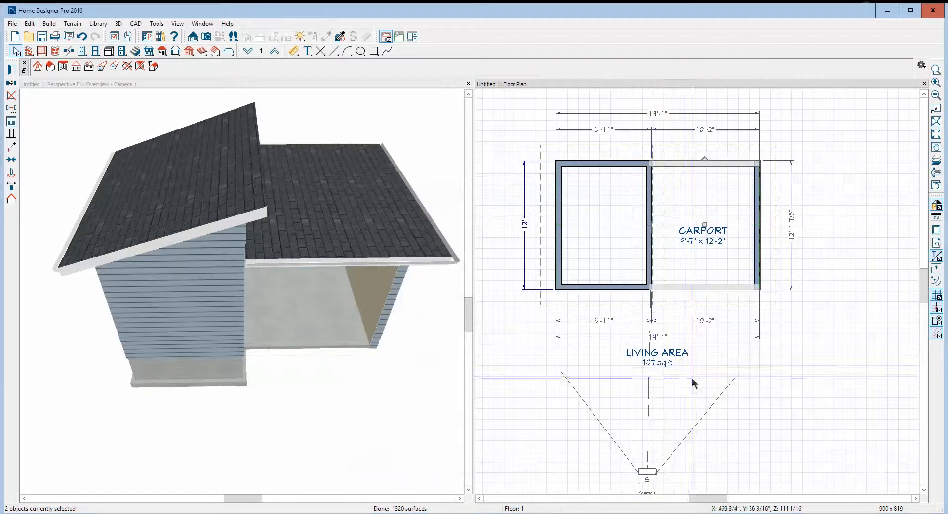
# Turn the carport's east wall into a railing with the No Rail style and Post to Beam newels.
pyautogui.rightClick(760, 243)
pyautogui.click(792, 271)
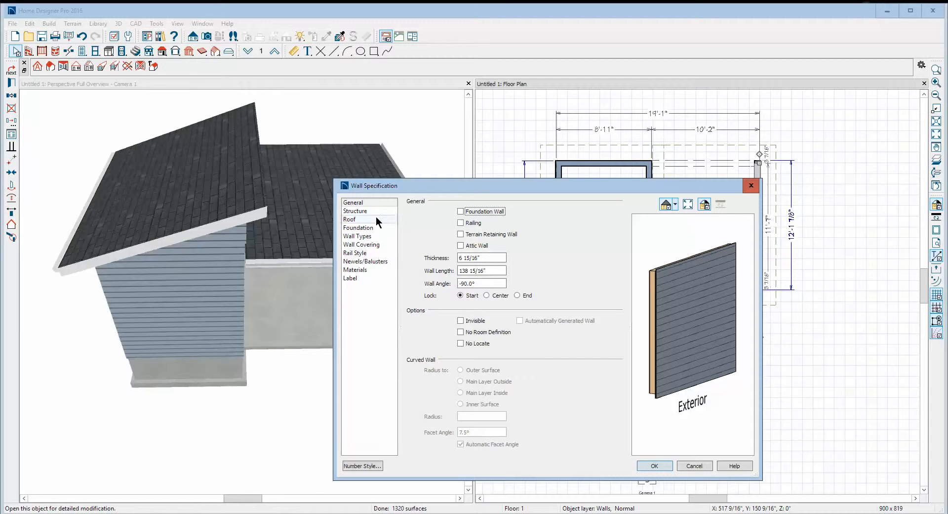
pyautogui.click(364, 253)
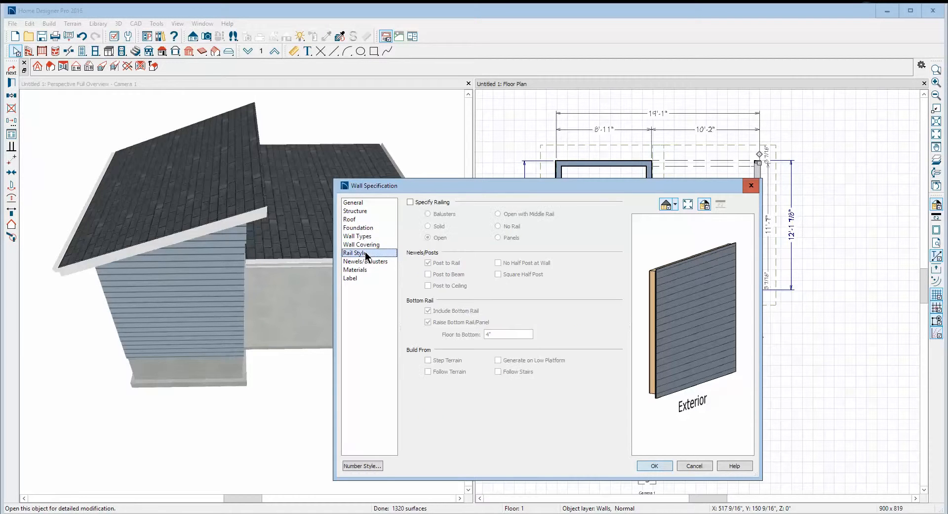
pyautogui.click(410, 202)
pyautogui.click(428, 274)
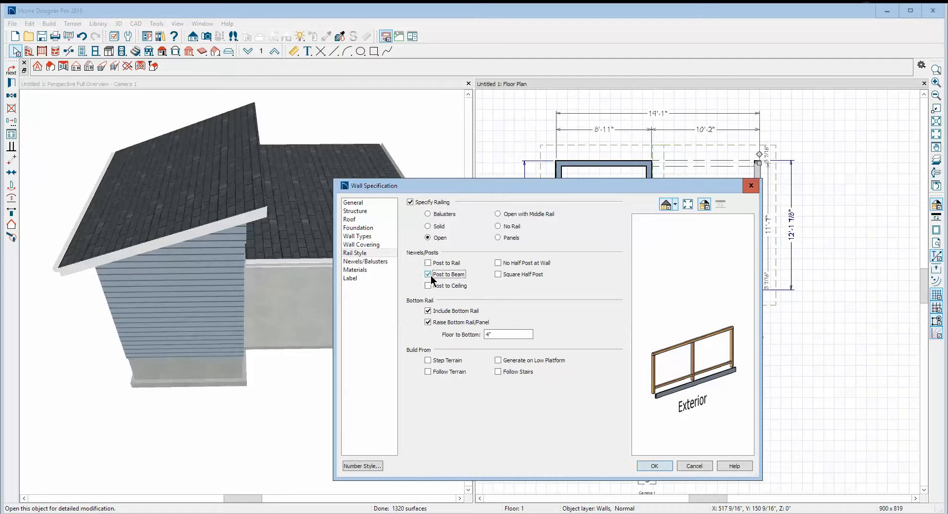
pyautogui.click(499, 226)
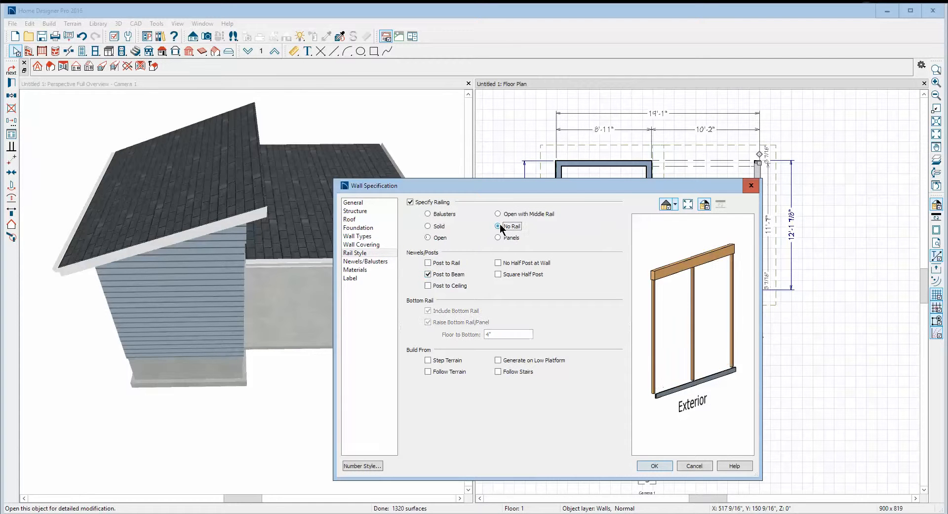
pyautogui.click(651, 466)
pyautogui.click(617, 388)
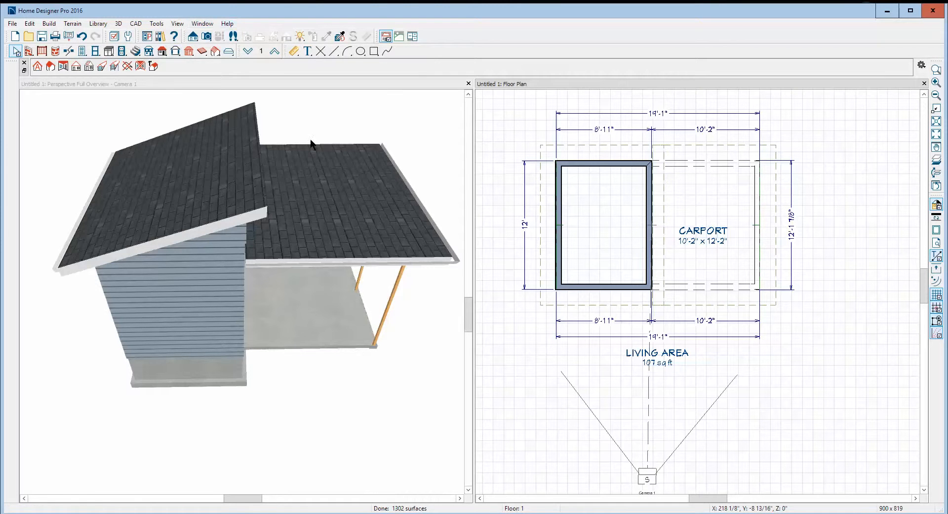
# Draw a 12' attic wall above the dividing wall, connecting the south and north attic walls, and allow the automatically generated walls to be modified.
pyautogui.click(209, 183)
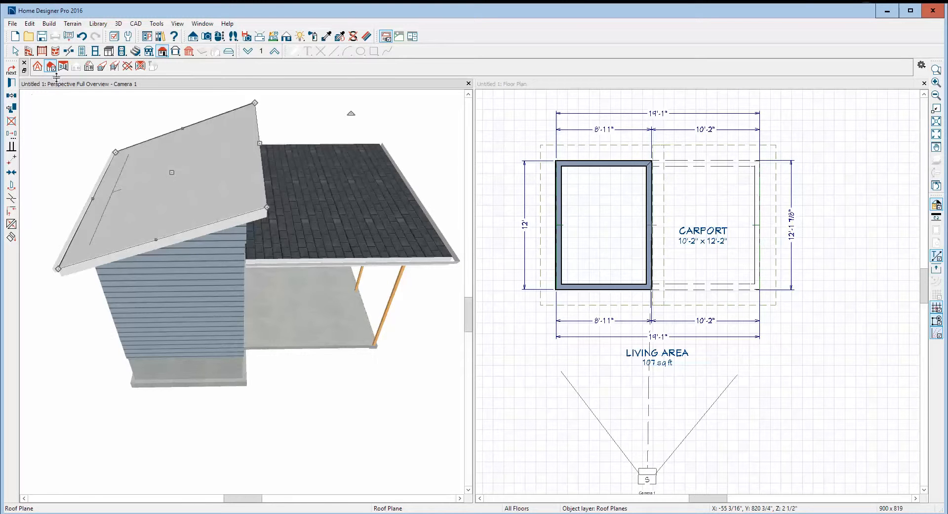
pyautogui.click(220, 36)
pyautogui.moveTo(267, 312); pyautogui.dragTo(214, 272)
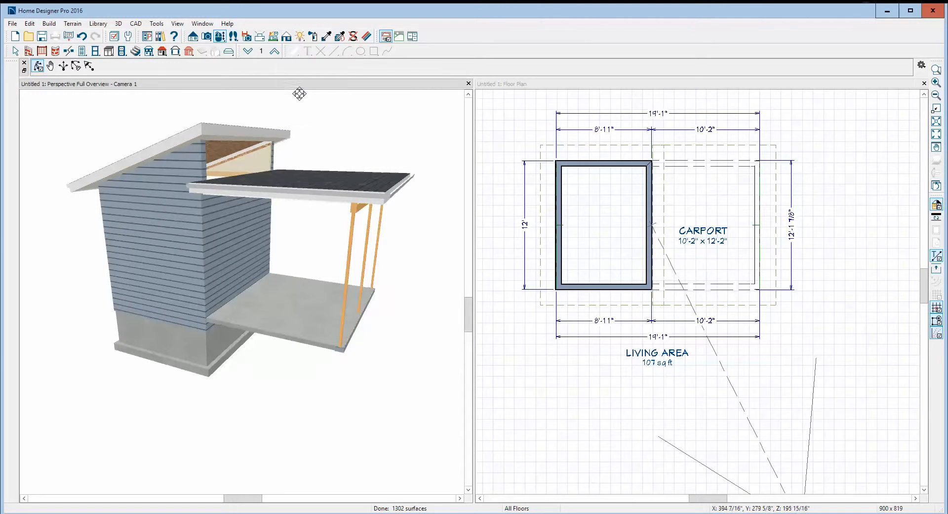
pyautogui.click(570, 84)
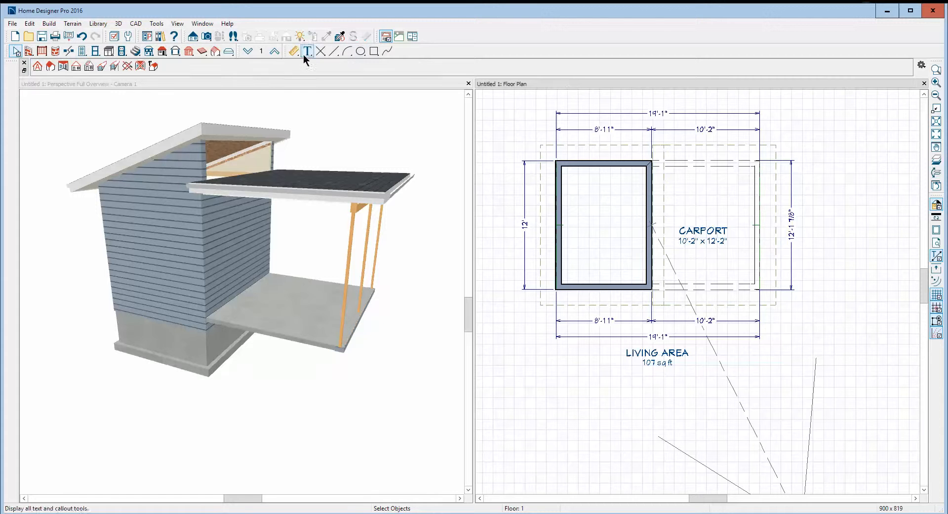
pyautogui.click(275, 51)
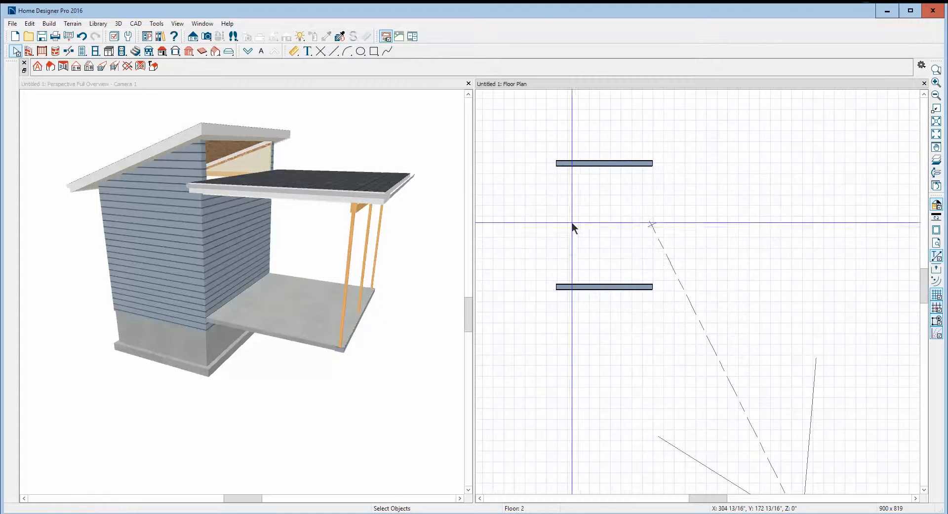
pyautogui.click(642, 287)
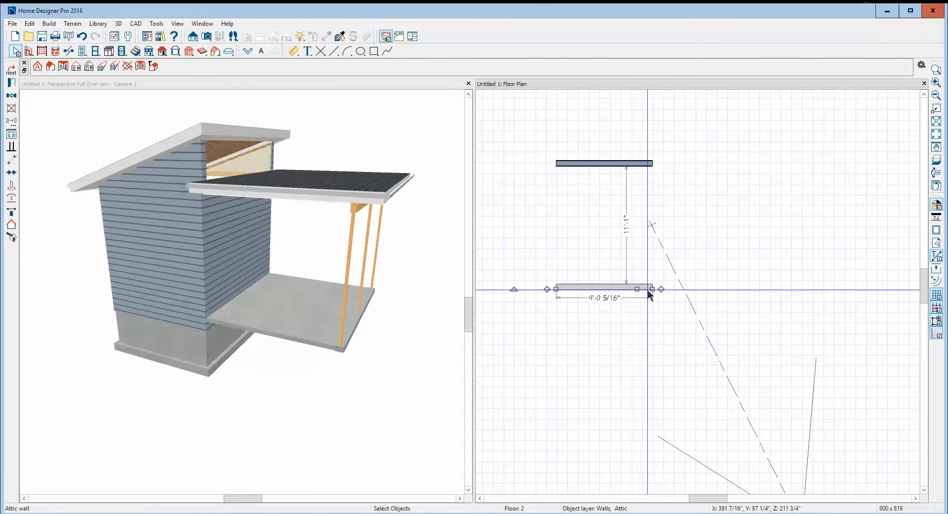
pyautogui.moveTo(652, 287); pyautogui.dragTo(660, 165)
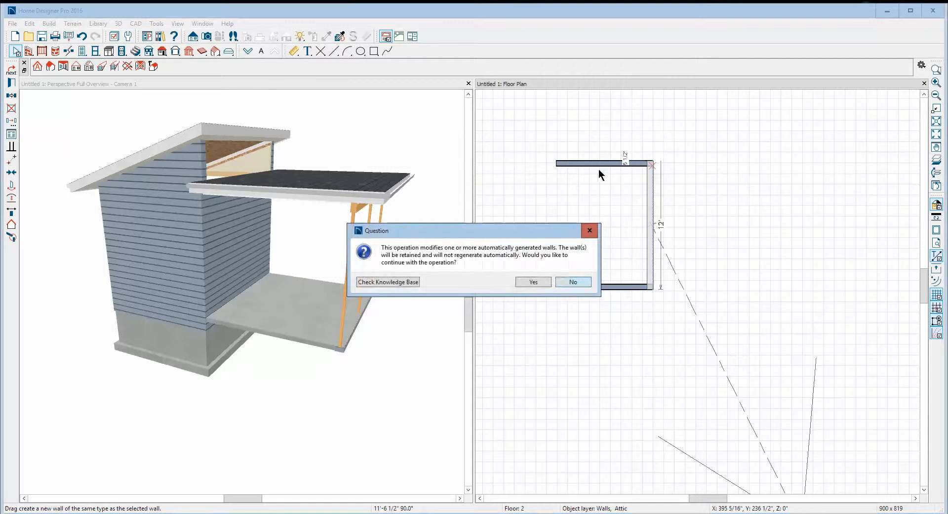
pyautogui.click(533, 282)
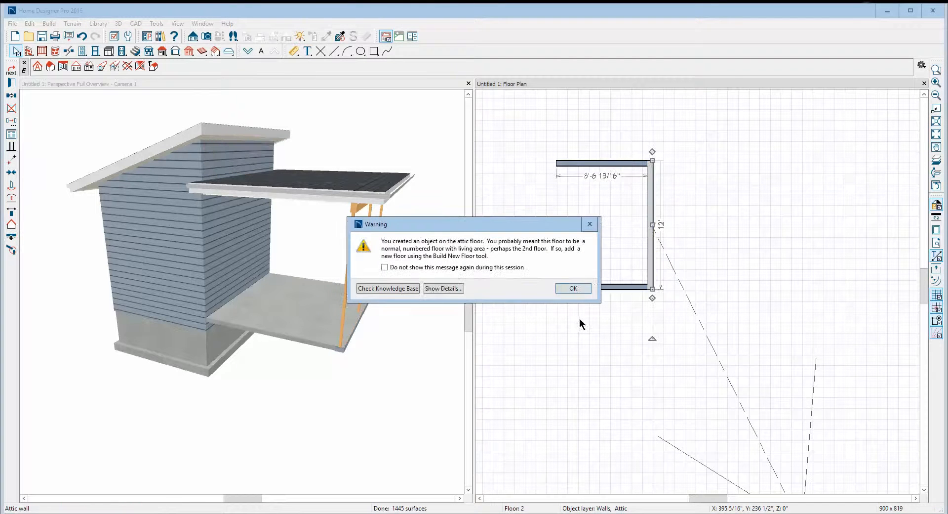
pyautogui.click(585, 287)
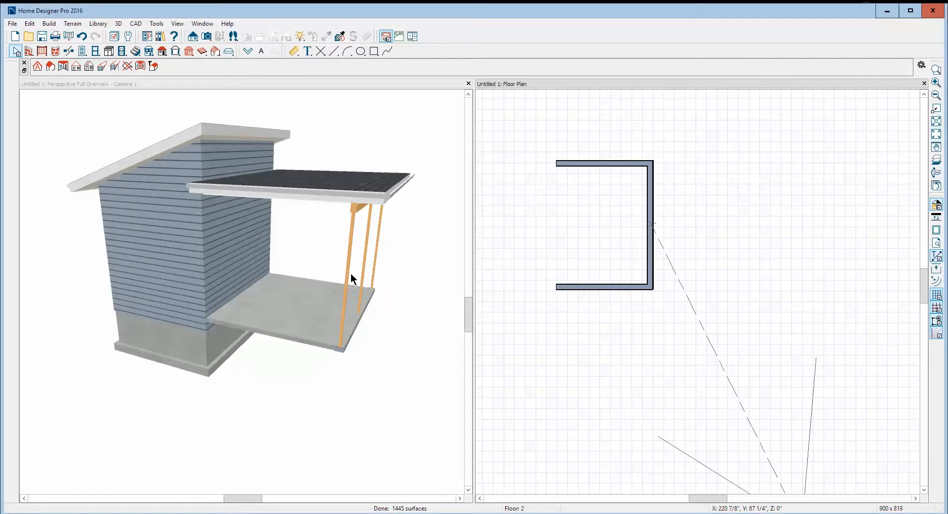
# Set the newel/post width of the carport's east railing to 5.5 inches.
pyautogui.click(371, 211)
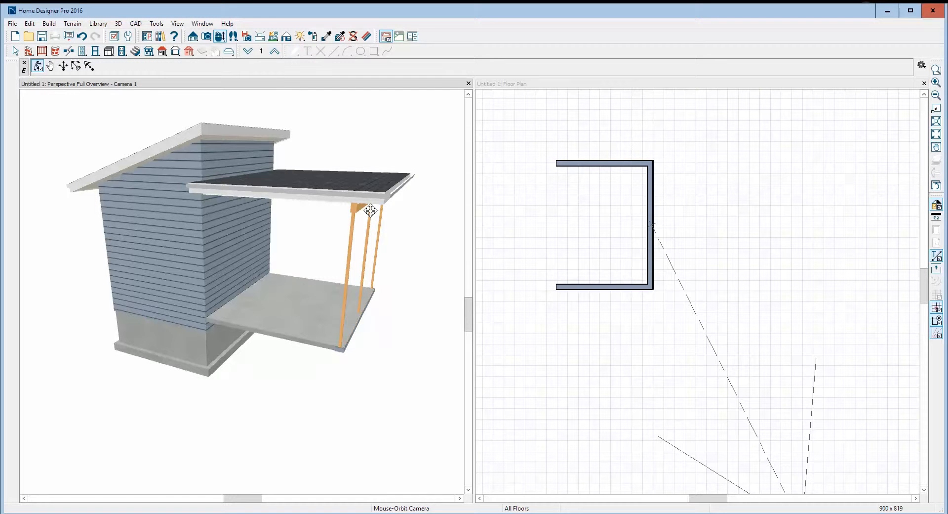
pyautogui.press('space')
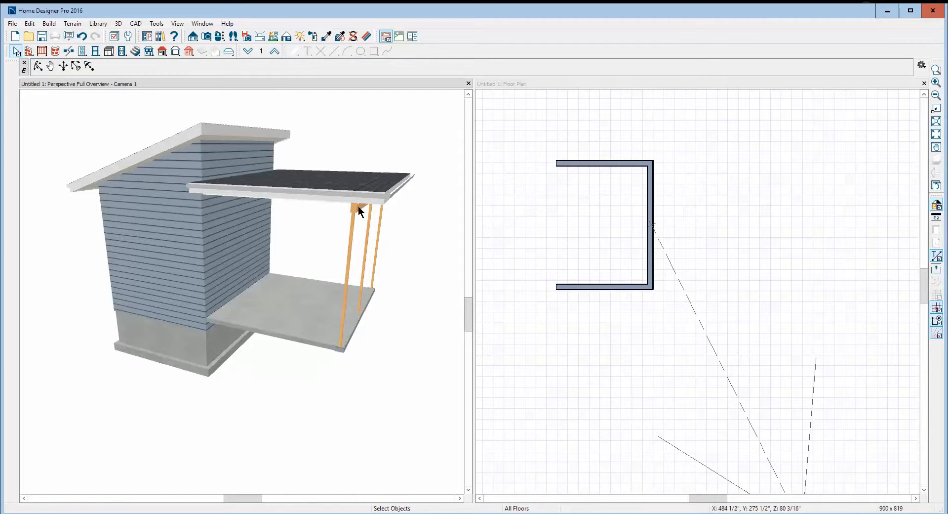
pyautogui.doubleClick(359, 206)
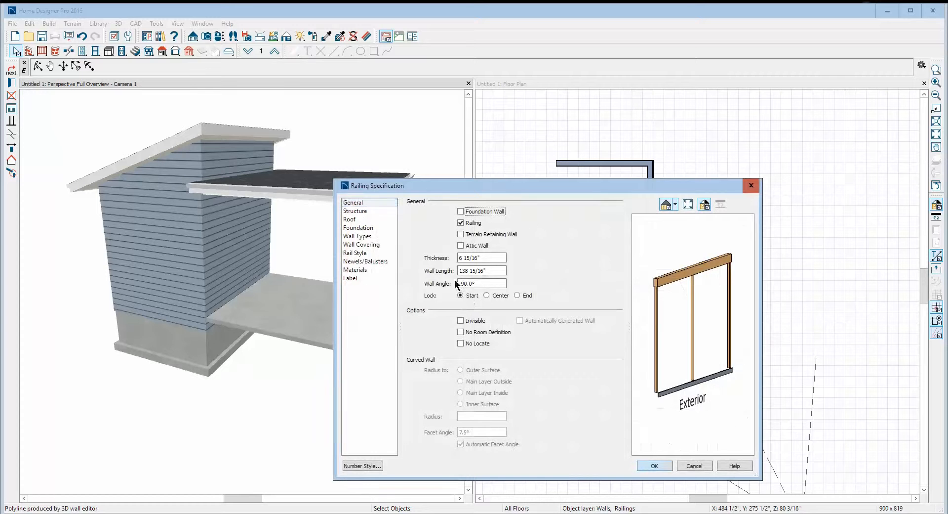
pyautogui.click(374, 260)
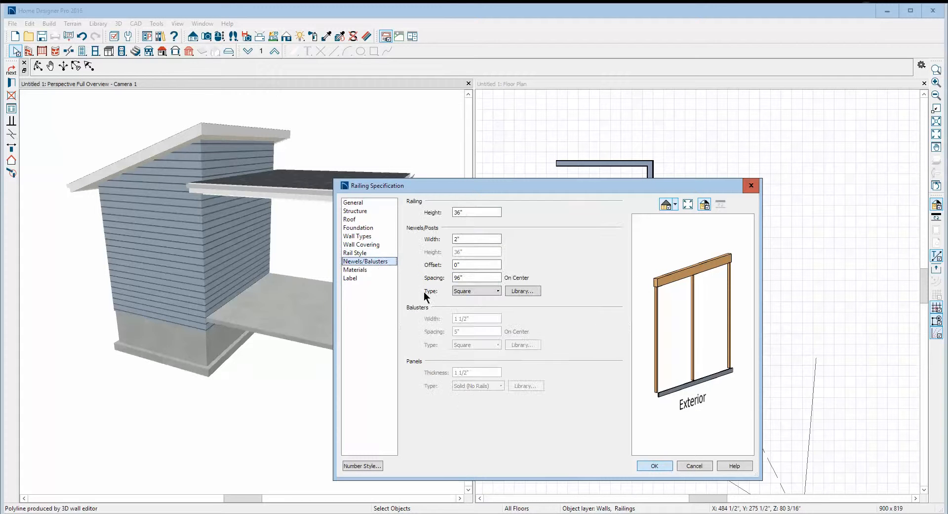
pyautogui.click(481, 239)
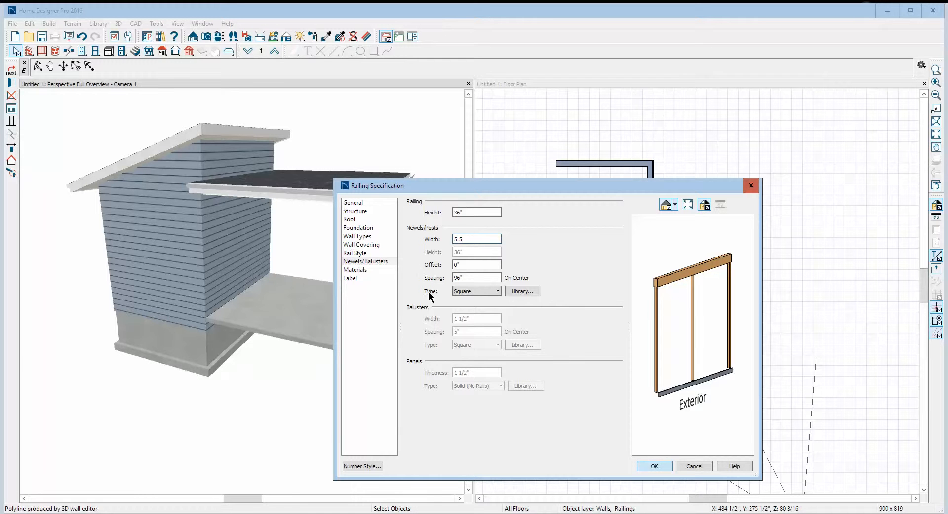
pyautogui.click(363, 263)
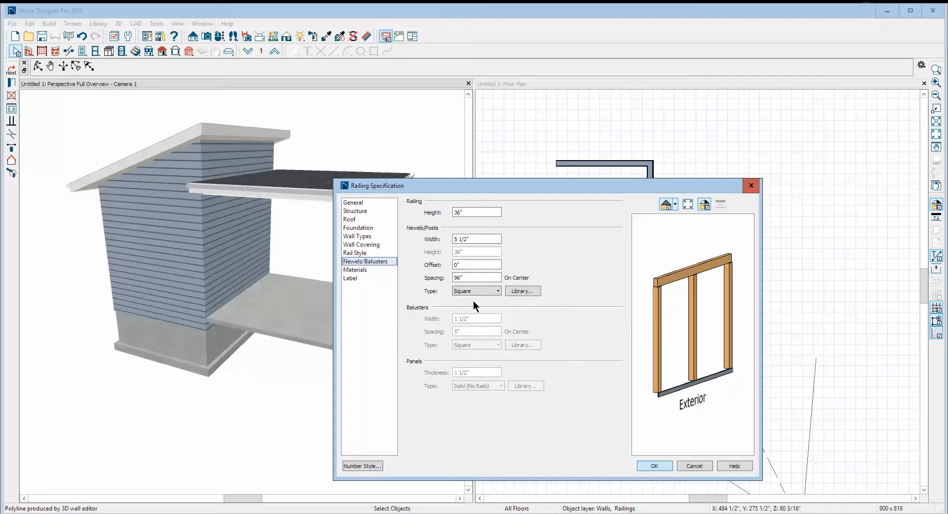
# Set the carport railing's post spacing to an extremely large number, a long run of 5s, to remove the middle post.
pyautogui.click(484, 280)
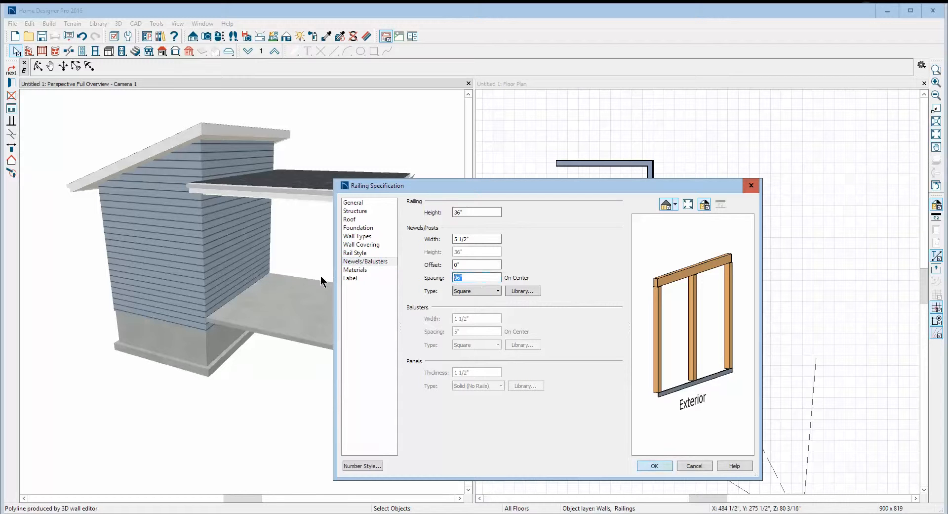
pyautogui.write('555555555555555555555555')
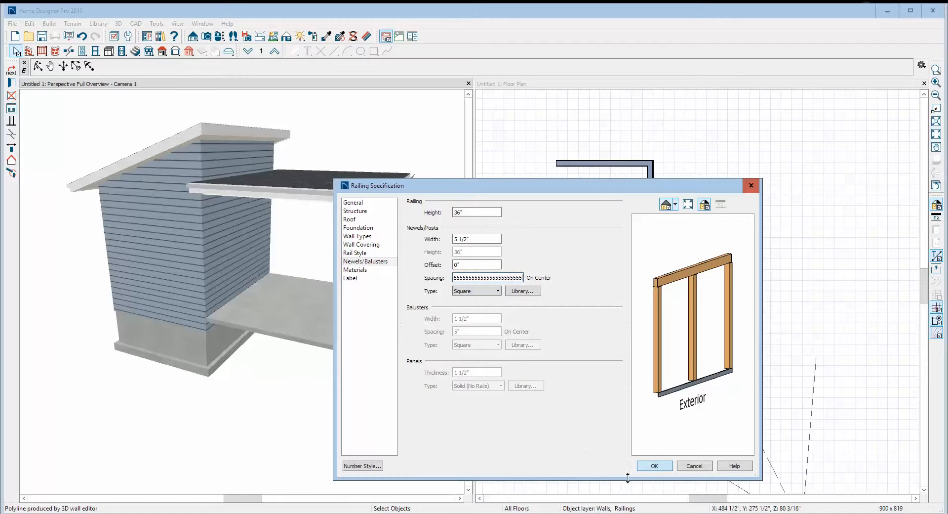
pyautogui.click(654, 465)
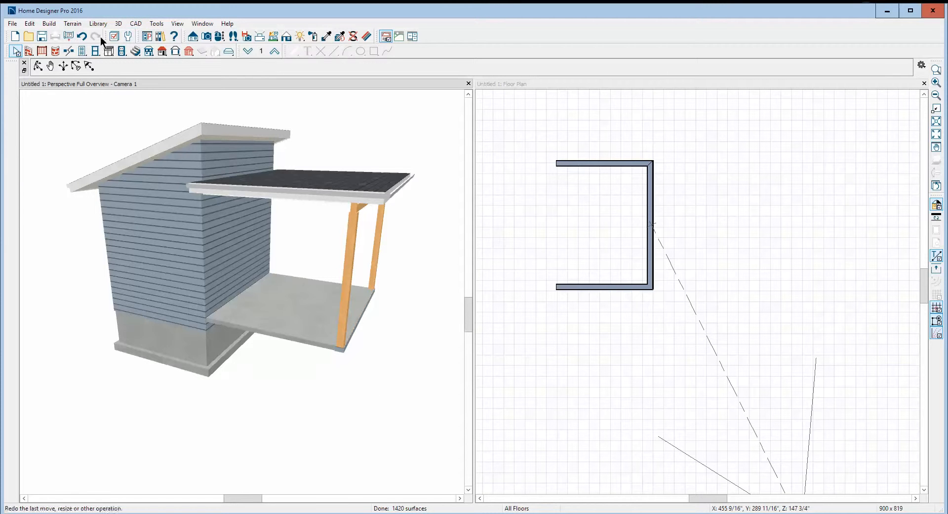
pyautogui.click(38, 66)
pyautogui.moveTo(148, 143); pyautogui.dragTo(158, 161)
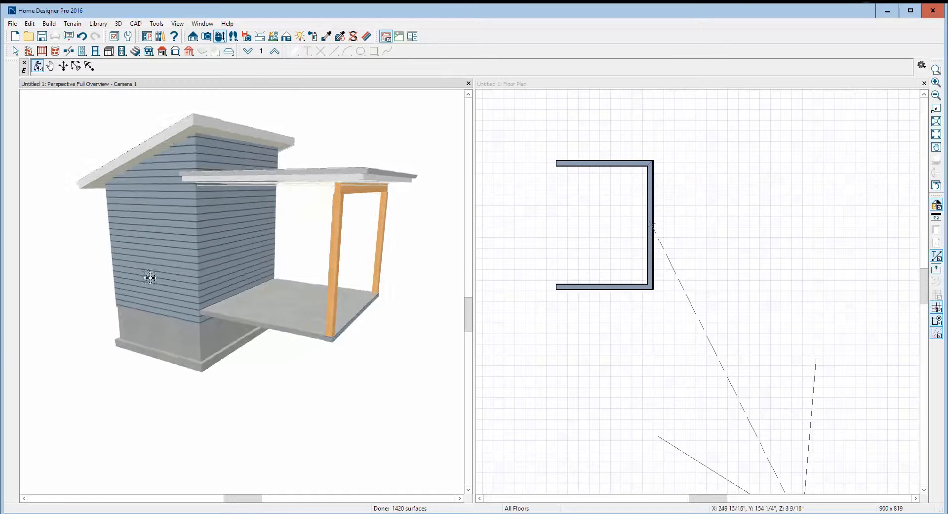